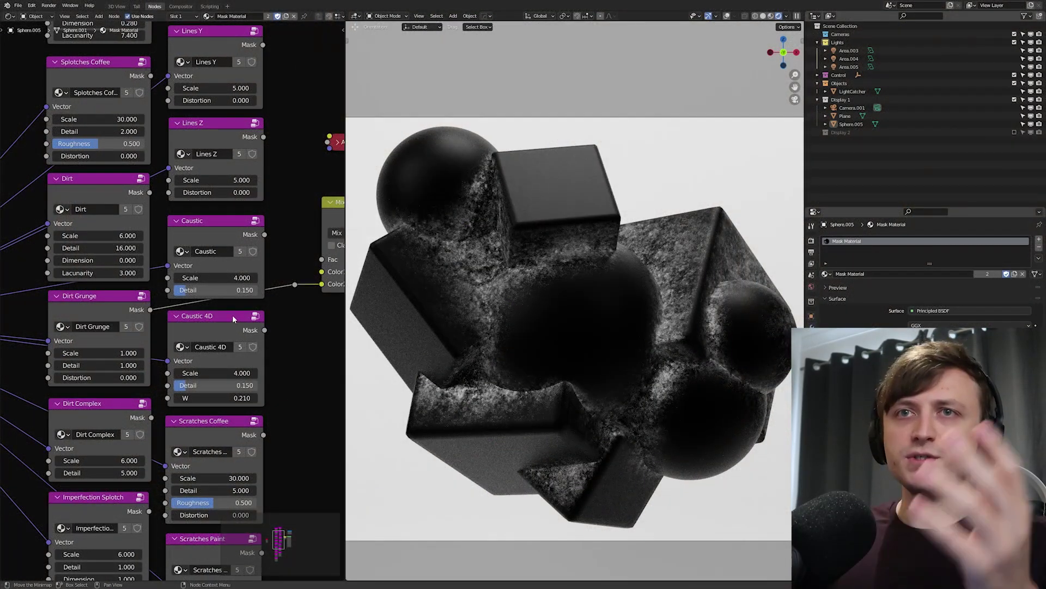
Set the Dirt Grunge node's Scale to 7.
click(132, 353)
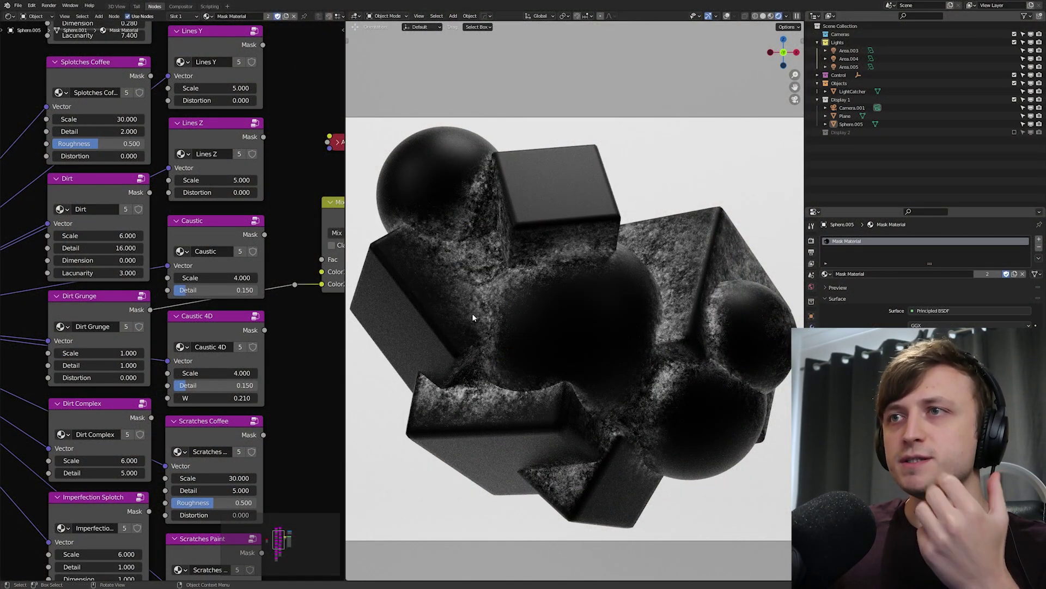
text(7)
key(Return)
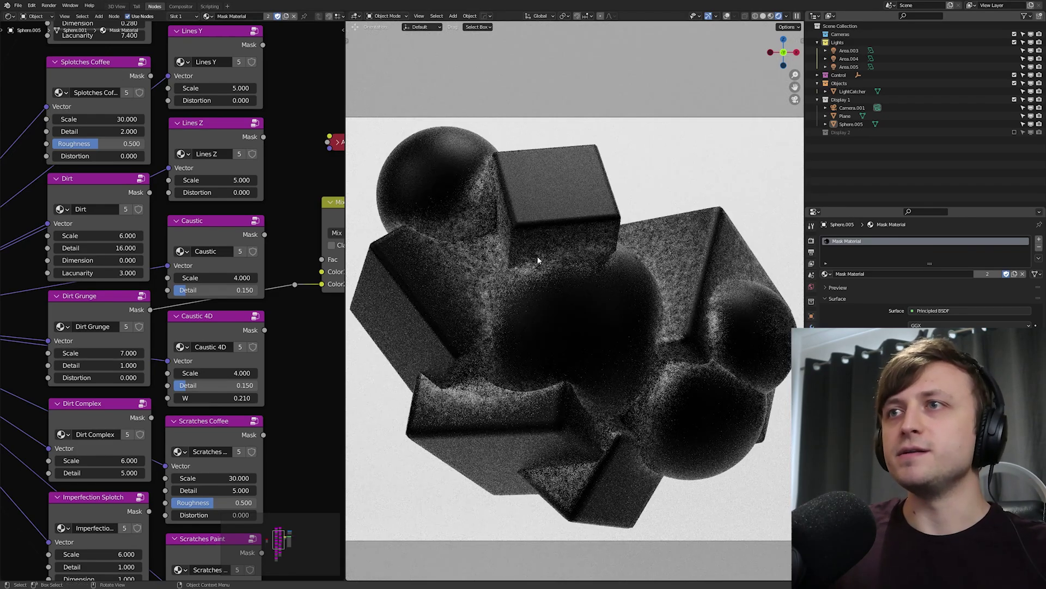
scroll(545, 248, up, 5)
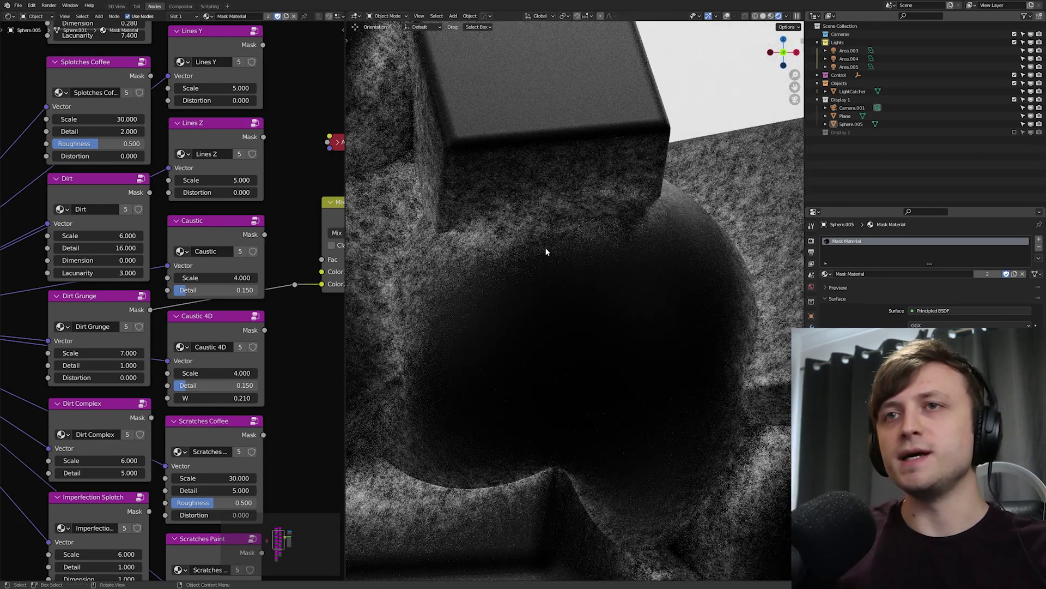
Preview the Caustic mask and the Lines Z mask by feeding each in turn into the Mix node's Color2.
middle_drag(294, 229, 277, 267)
drag(247, 273, 277, 322)
middle_drag(251, 208, 238, 257)
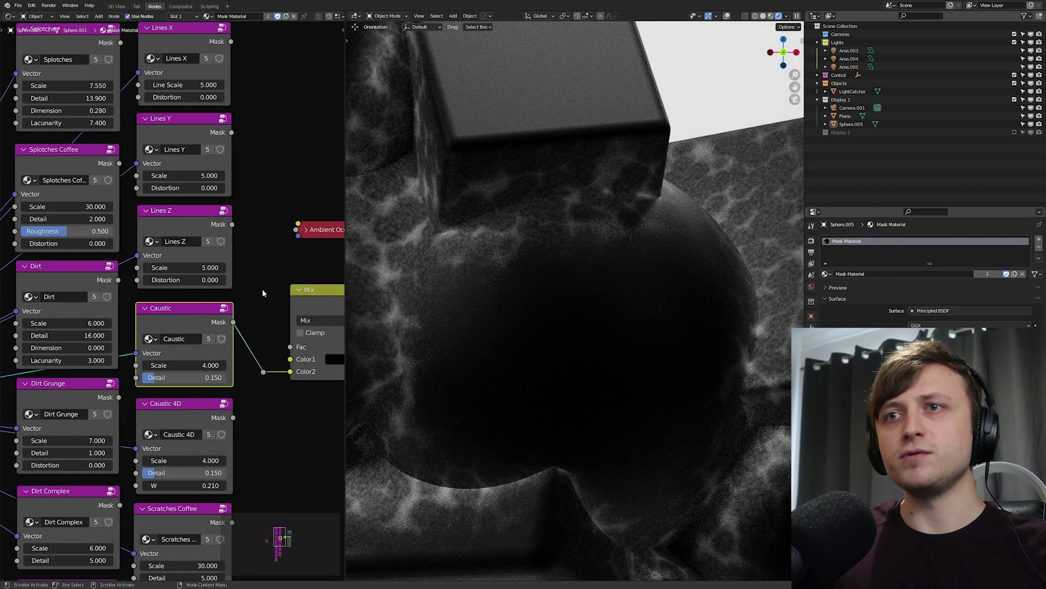
drag(232, 224, 263, 371)
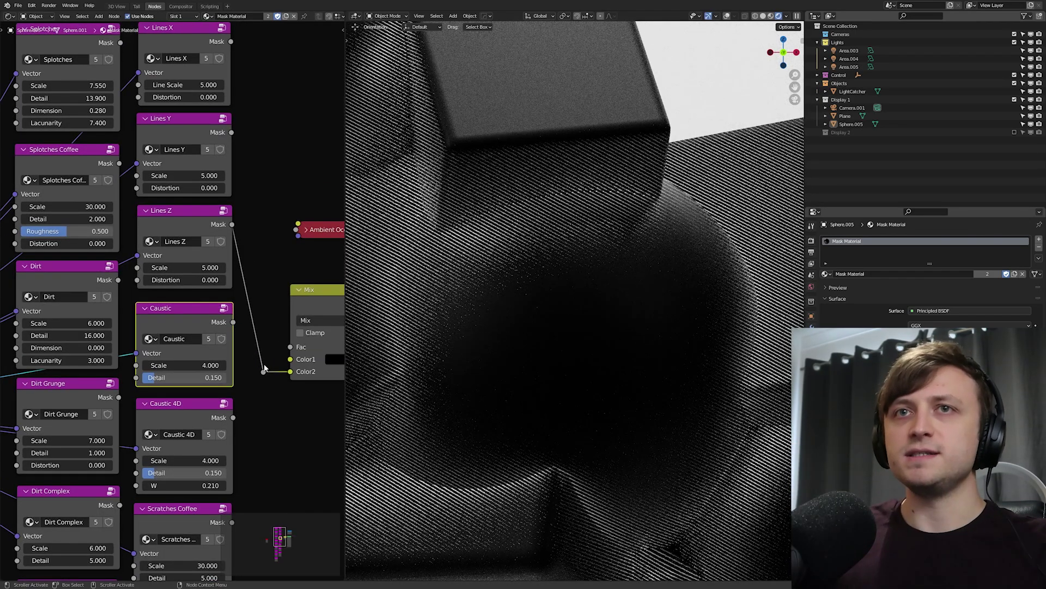
Preview the Imperfection Splotch mask and the Scratches Hair output in turn through the Mix node's Color2.
scroll(264, 369, down, 1)
middle_drag(265, 368, 272, 153)
drag(129, 361, 264, 151)
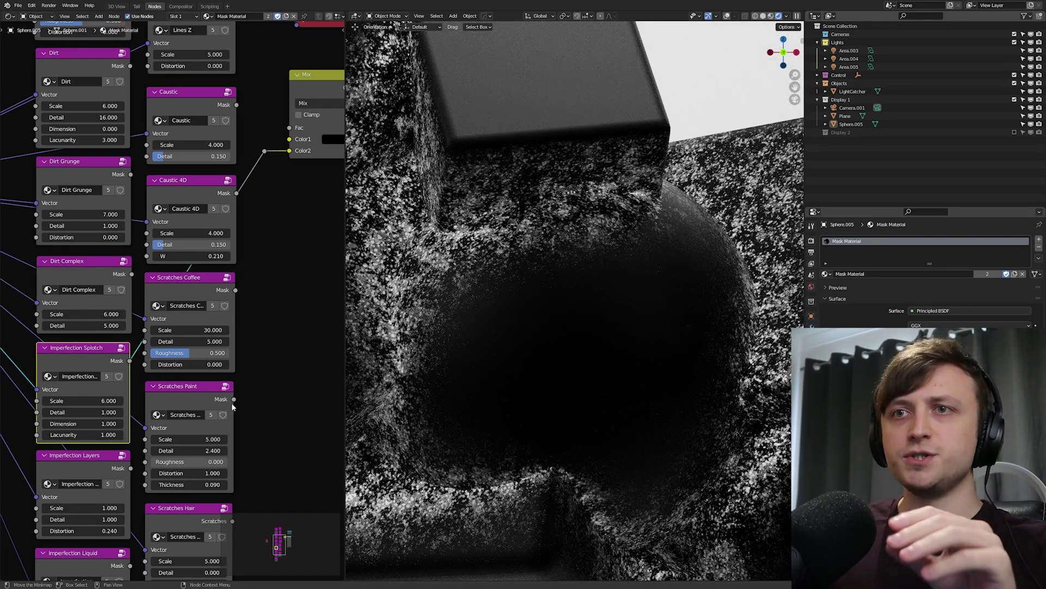
middle_drag(232, 406, 193, 349)
drag(186, 448, 218, 112)
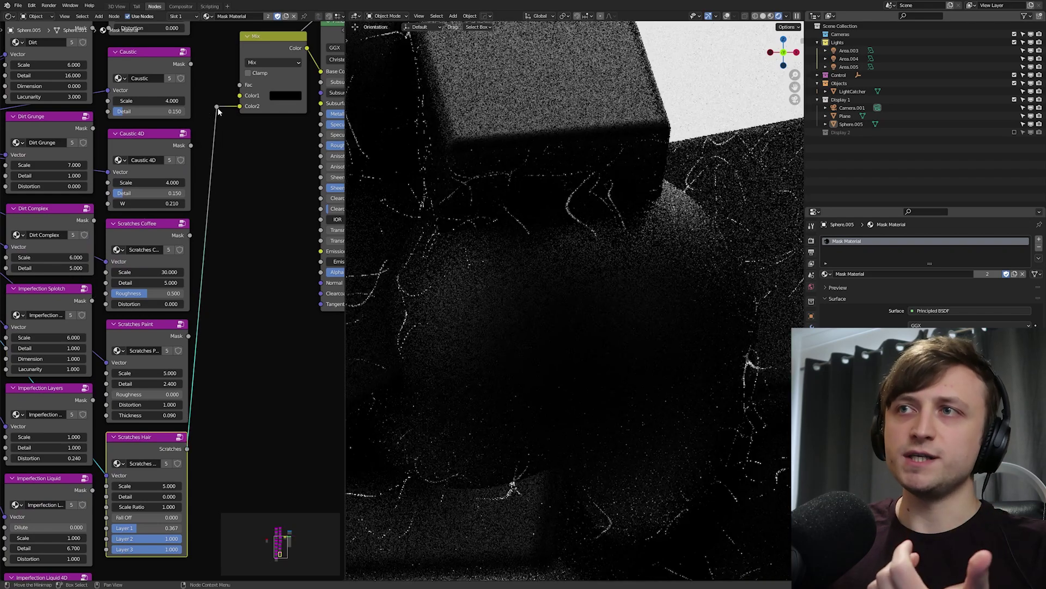
Connect the Imperfection Liquid mask to the Mix node's Color2.
middle_drag(148, 491, 205, 423)
scroll(205, 422, up, 2)
drag(205, 423, 285, 423)
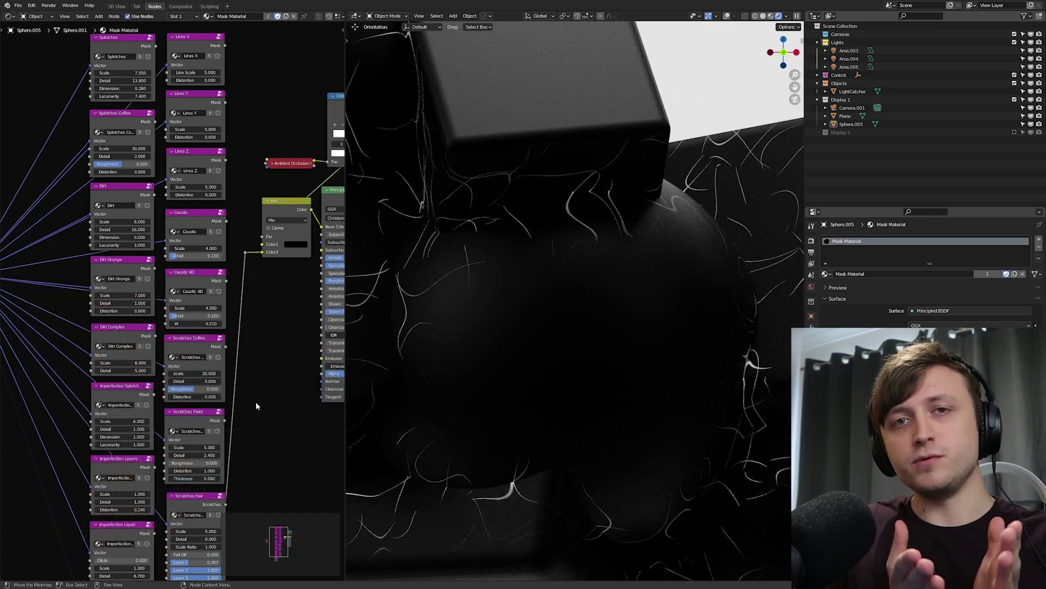
drag(149, 490, 240, 210)
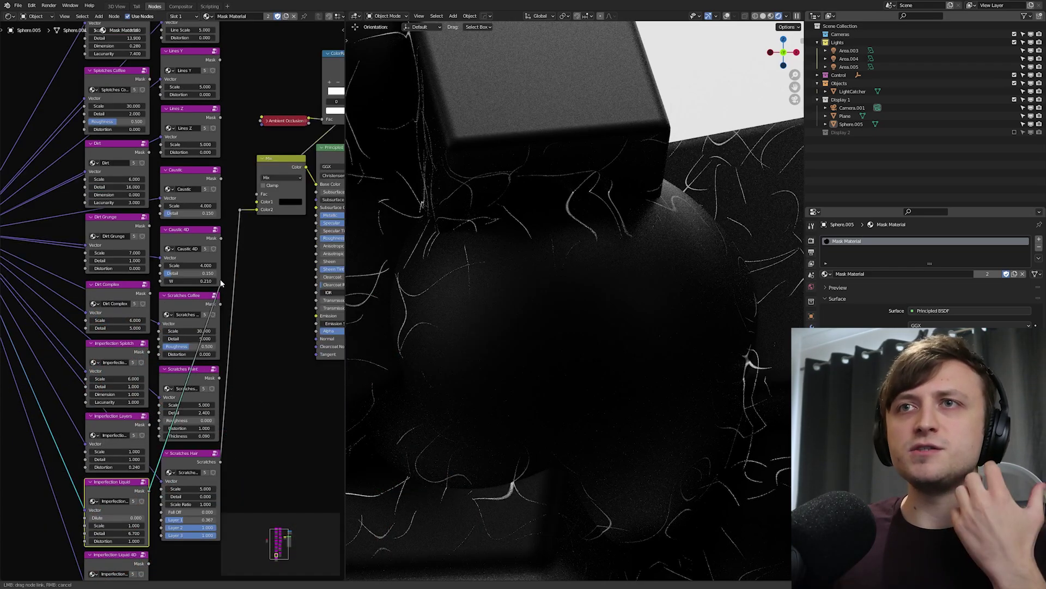
middle_drag(274, 302, 283, 405)
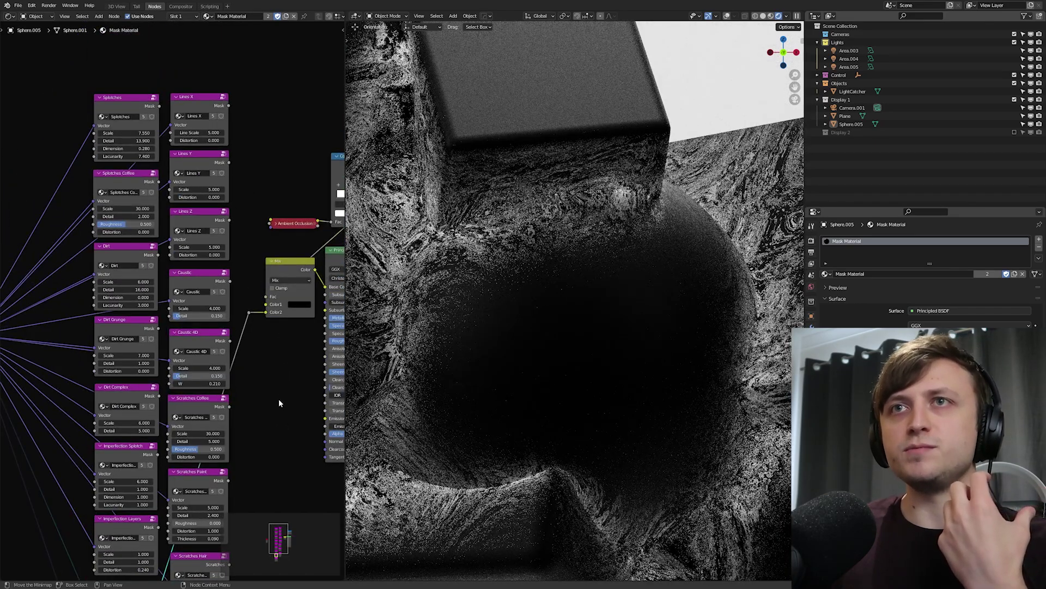
scroll(279, 399, up, 2)
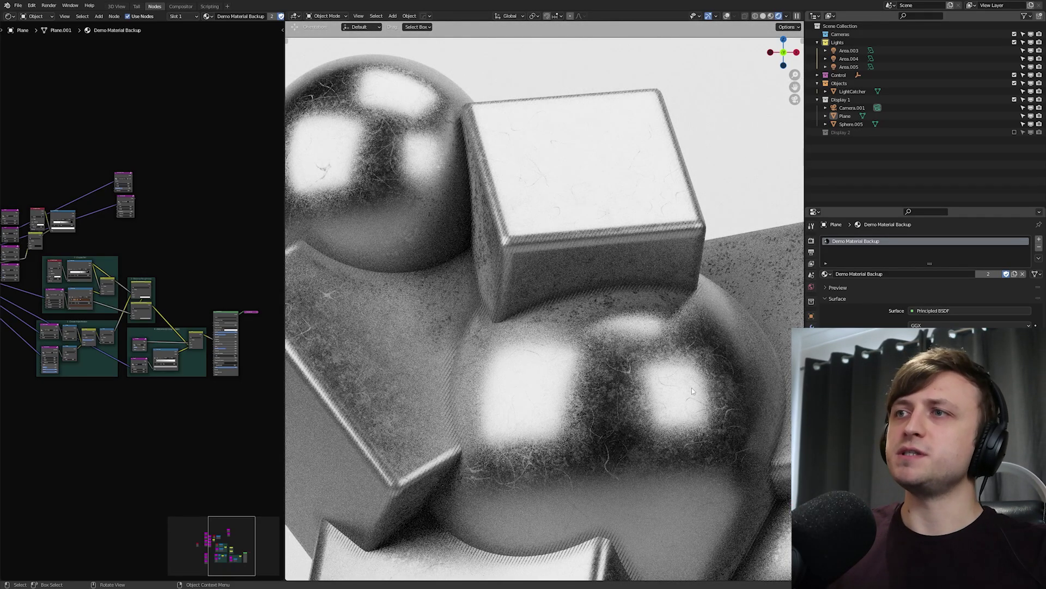
middle_drag(692, 387, 530, 336)
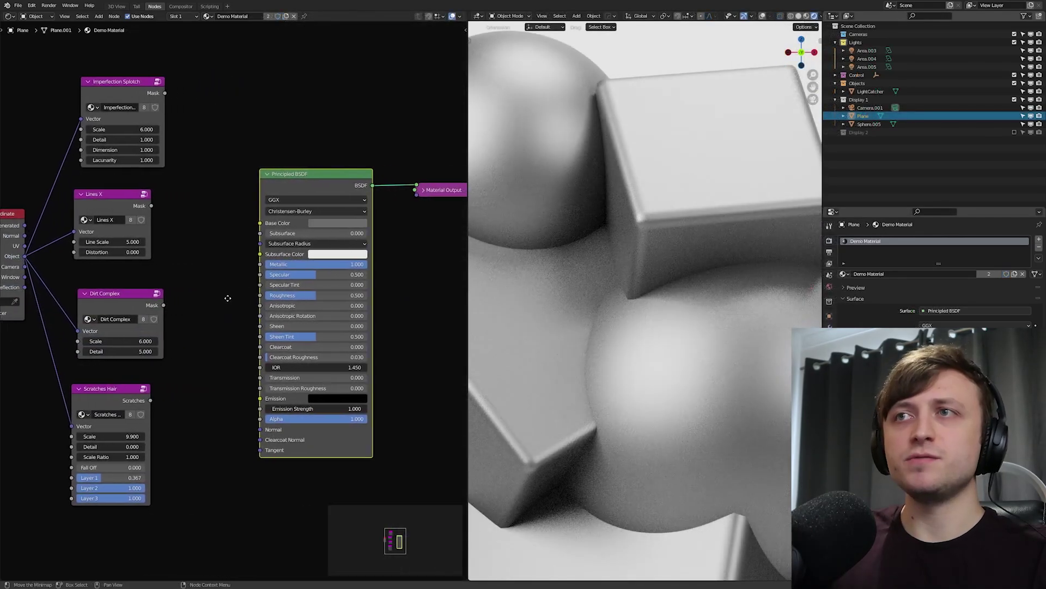
middle_drag(229, 297, 290, 309)
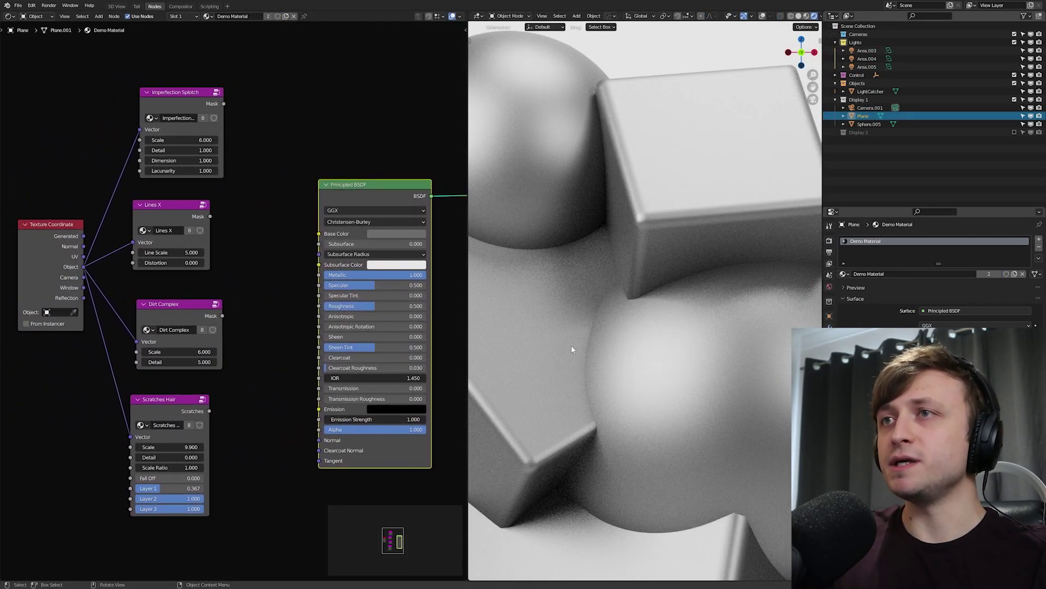
middle_drag(405, 254, 305, 244)
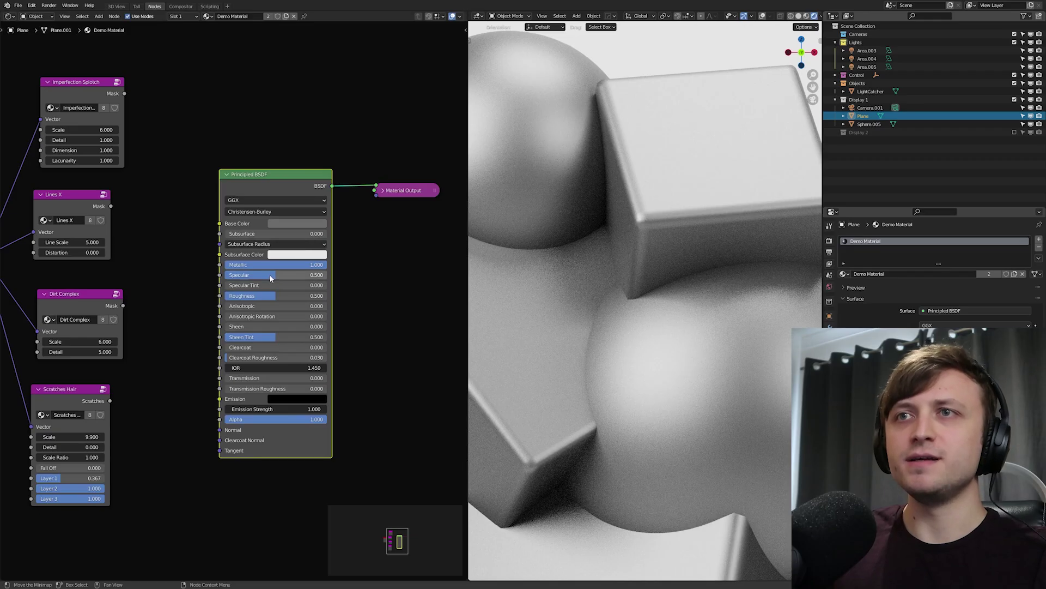
drag(312, 265, 259, 295)
key(ctrl+z)
middle_drag(181, 317, 268, 310)
click(240, 300)
Space out the Lines X and Imperfection Splotch nodes and connect the Imperfection Splotch mask to the Principled BSDF's Base Color.
drag(166, 190, 172, 197)
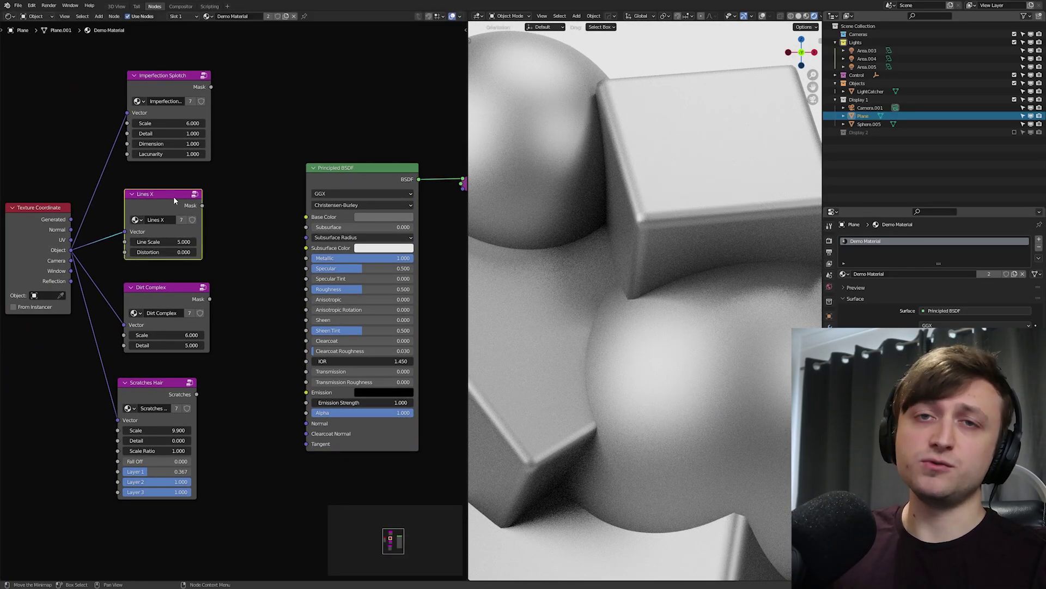
drag(173, 76, 174, 84)
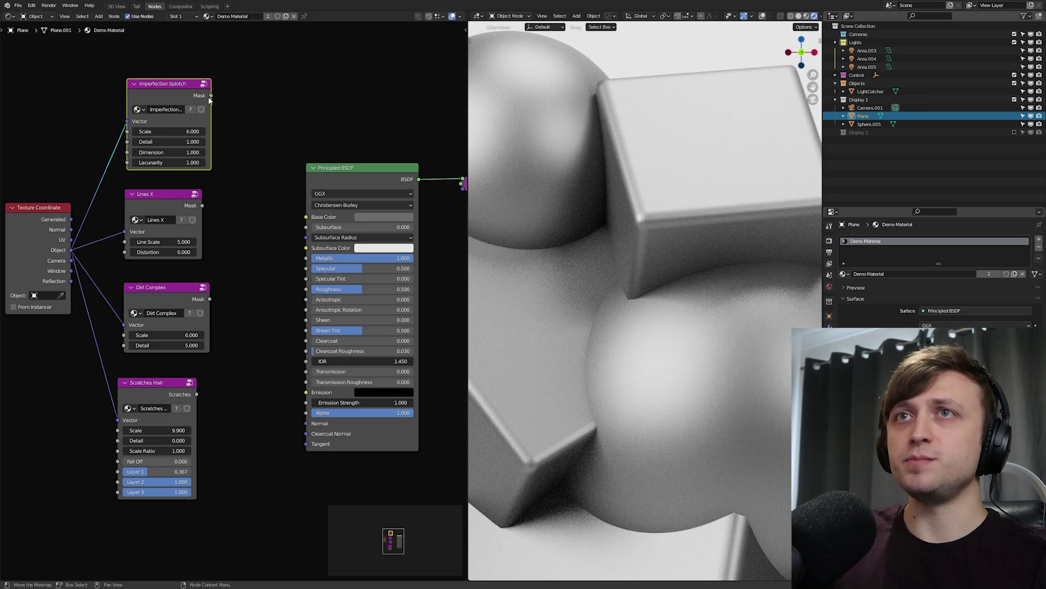
drag(305, 219, 306, 217)
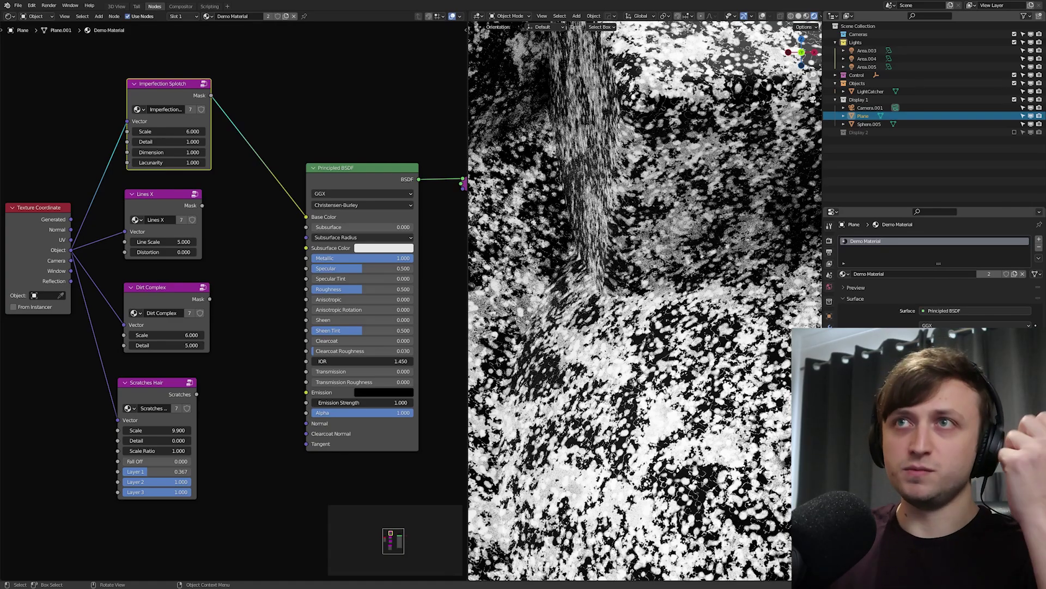
Connect the Lines X mask to Base Color and try adjusting its Distortion.
drag(202, 205, 306, 217)
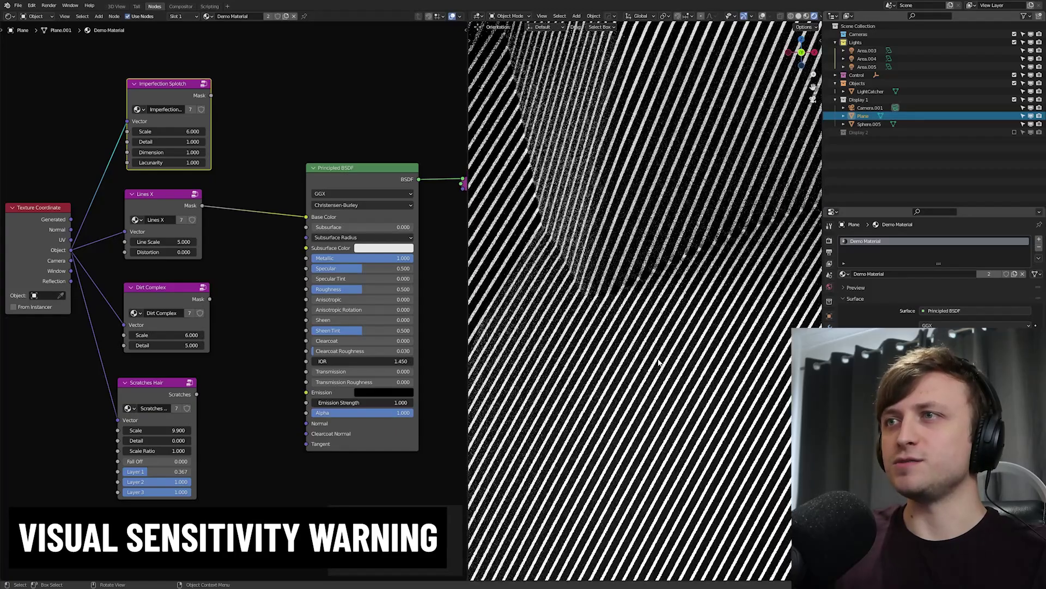
scroll(659, 362, down, 3)
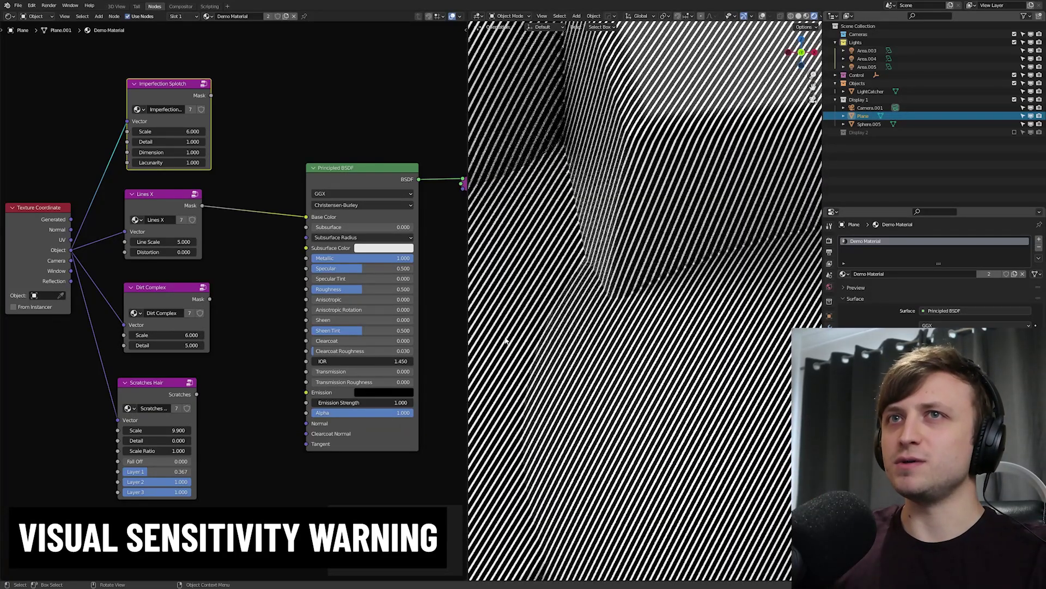
drag(163, 251, 182, 252)
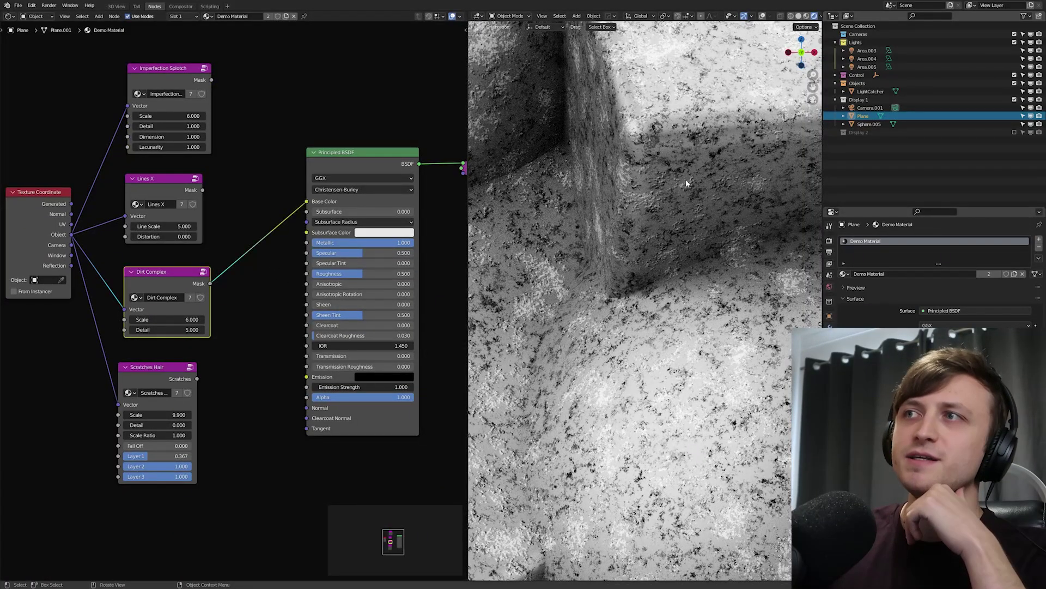
Try a Scale of 4.7 and a Detail of 0.1 on the Dirt Complex node, and restore Scale 6 and Detail 5.
ctrl+middle_drag(656, 189, 637, 137)
shift+middle_drag(654, 94, 664, 168)
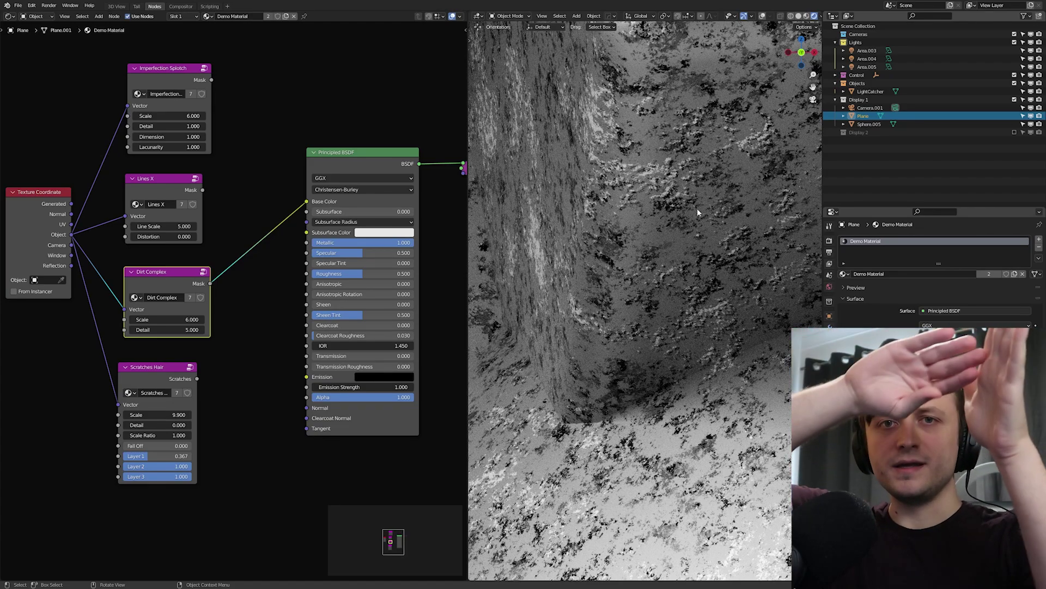
scroll(671, 304, down, 2)
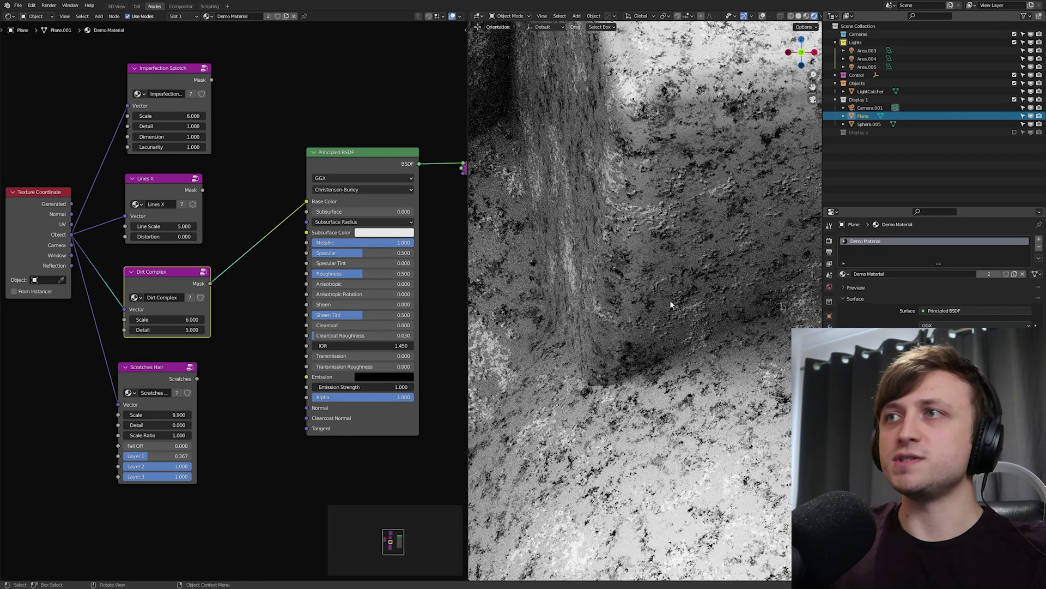
scroll(637, 314, down, 2)
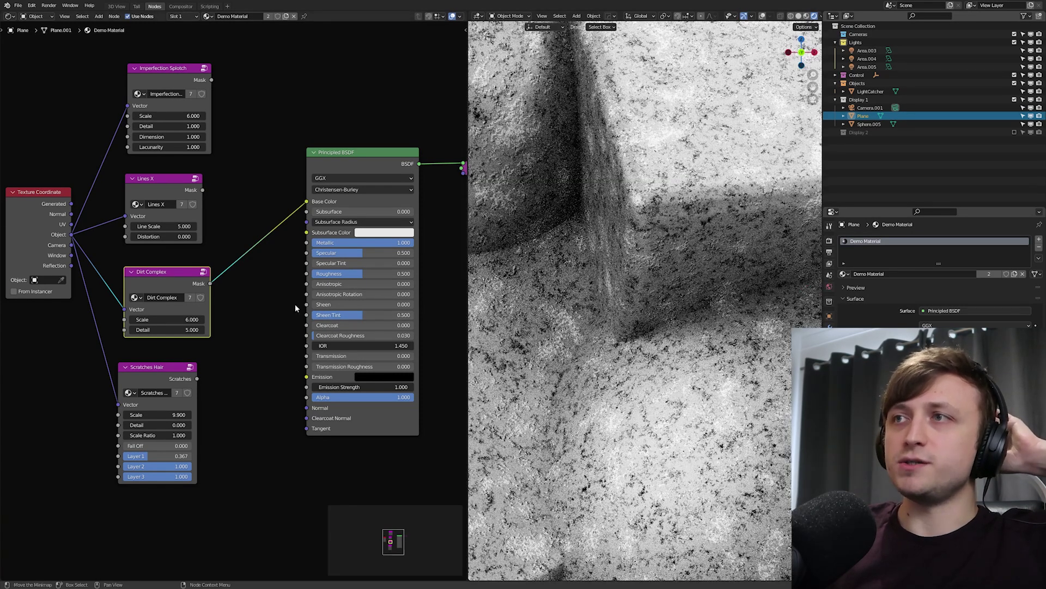
scroll(180, 297, up, 1)
drag(161, 283, 163, 276)
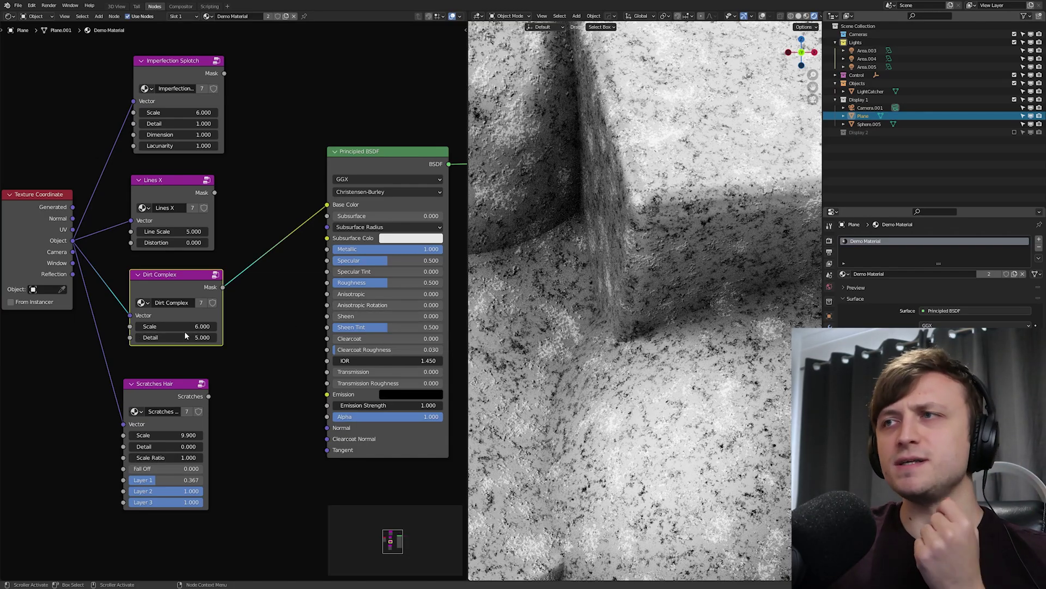
drag(187, 326, 149, 337)
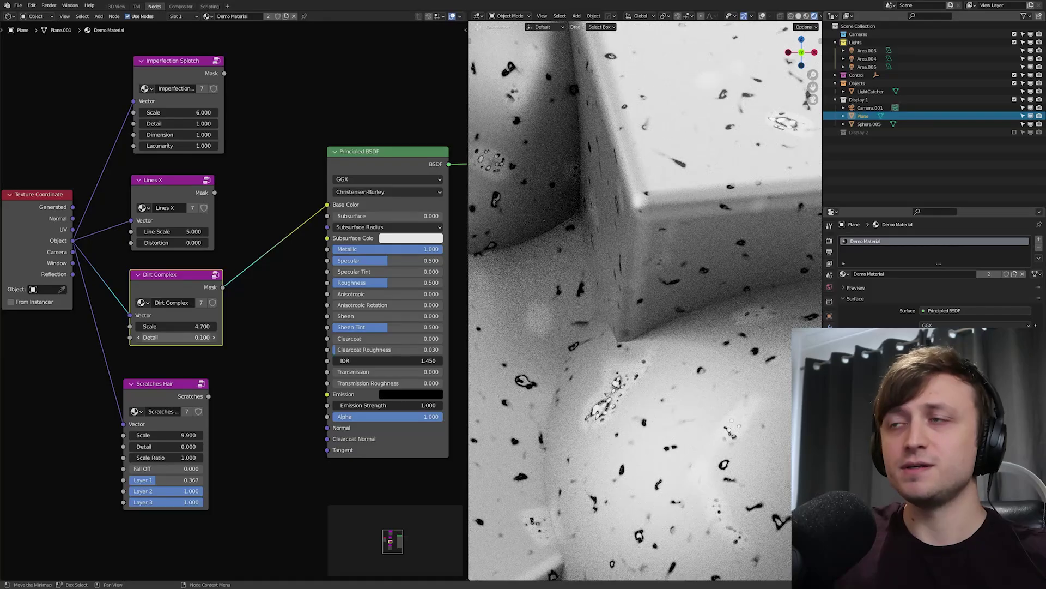
drag(220, 312, 215, 309)
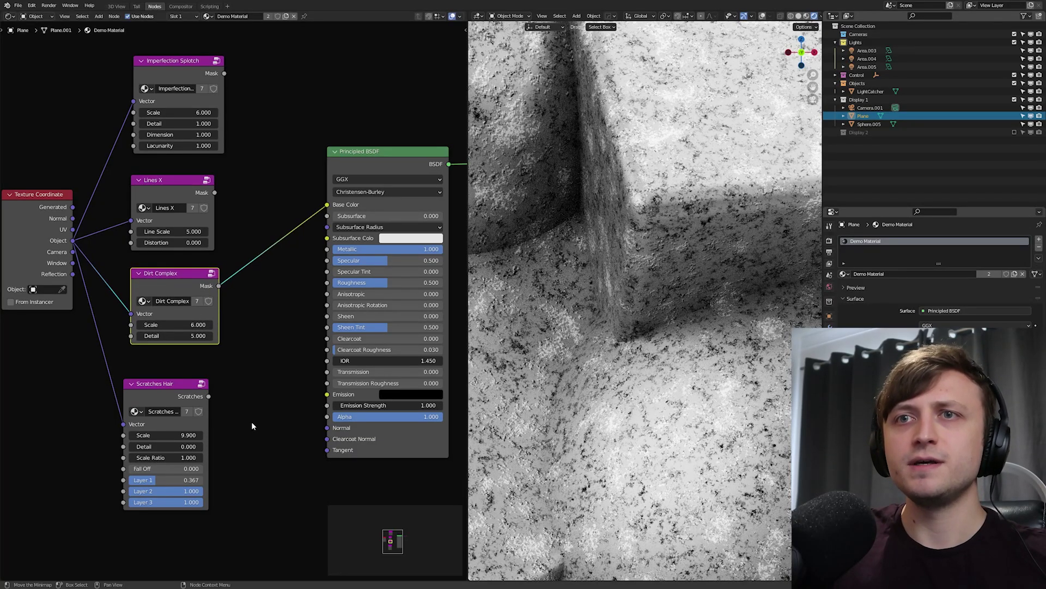
Connect the Scratches Hair output to Base Color and set that node's Scale to 13.5 and Detail to 1.
middle_drag(252, 423, 244, 393)
drag(173, 362, 176, 342)
middle_drag(238, 335, 229, 361)
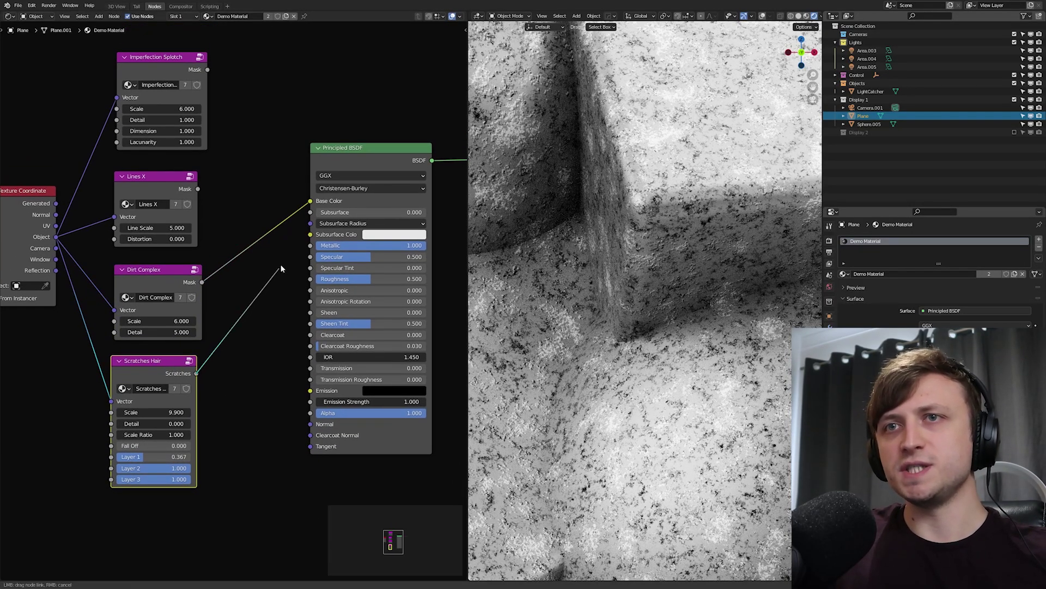
drag(315, 203, 314, 204)
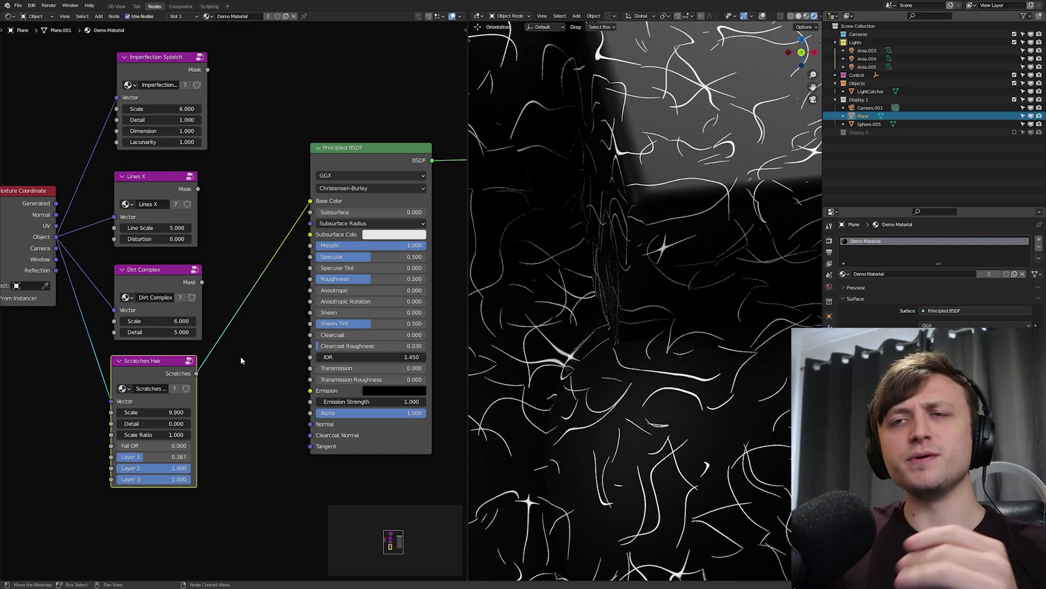
mouse_move(154, 412)
mouse_down()
mouse_move(180, 412)
mouse_move(155, 412)
mouse_move(174, 412)
mouse_move(167, 423)
mouse_move(177, 424)
mouse_move(167, 423)
mouse_up()
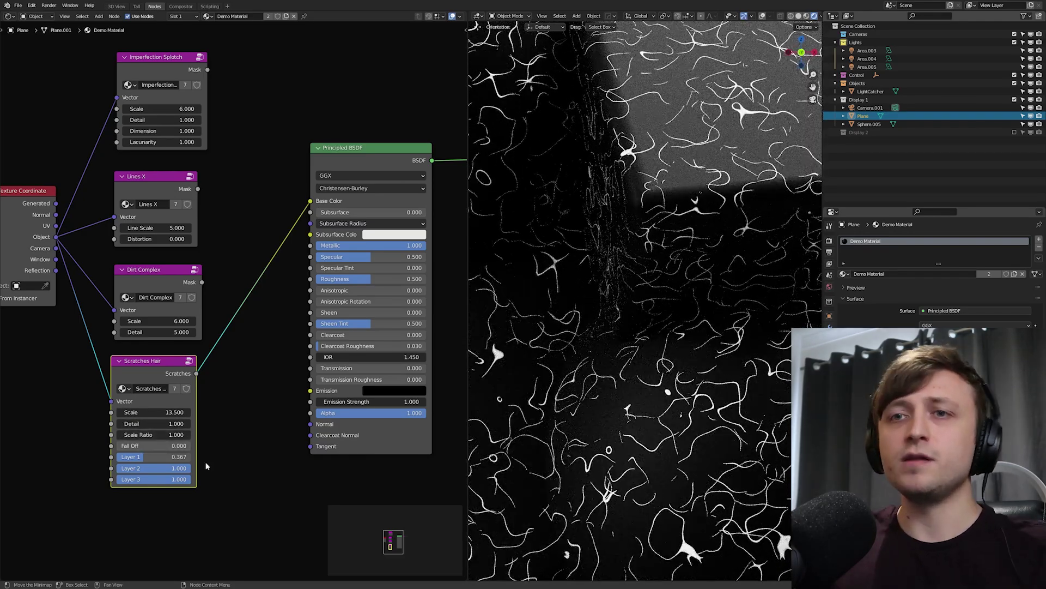
mouse_move(184, 467)
mouse_down()
mouse_move(112, 468)
mouse_move(190, 468)
mouse_move(117, 479)
mouse_move(191, 479)
mouse_up()
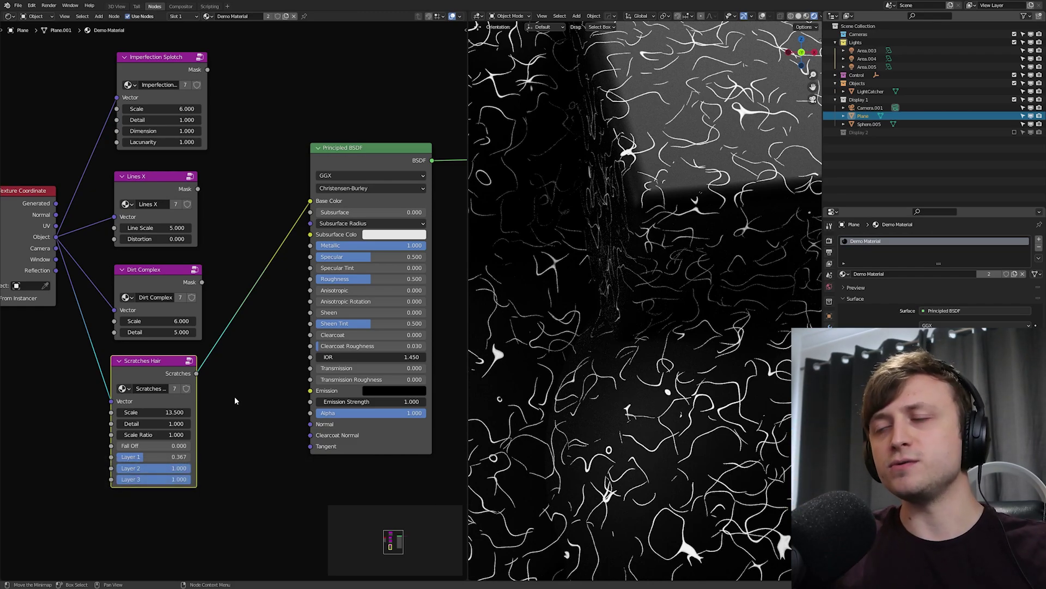
Move the Principled BSDF and Material Output nodes farther from the mask nodes to make room between them.
key(Home)
drag(421, 313, 281, 204)
key(g)
click(389, 229)
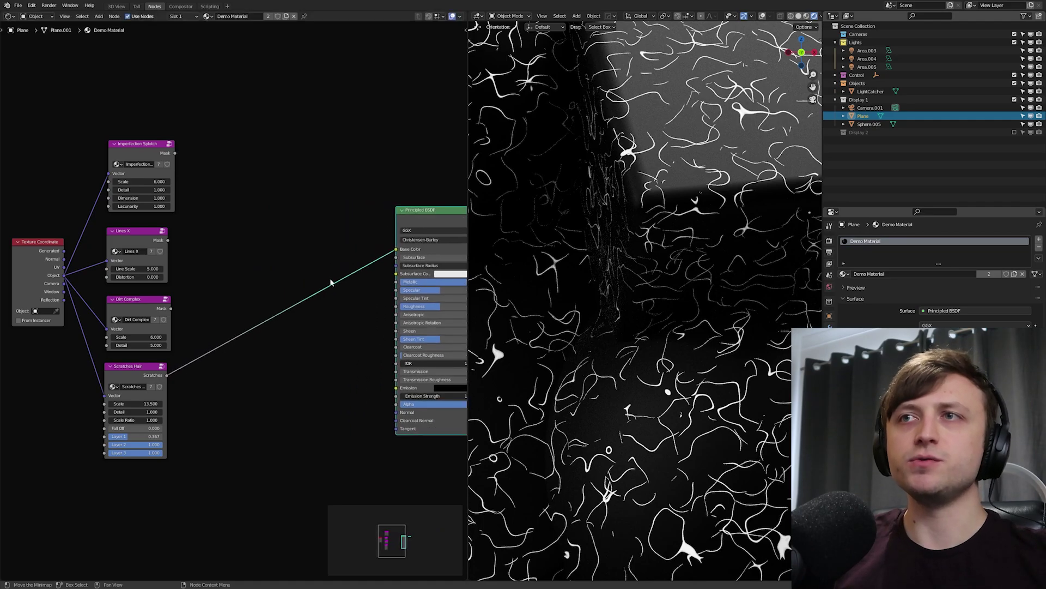
middle_drag(324, 285, 166, 259)
drag(278, 192, 349, 195)
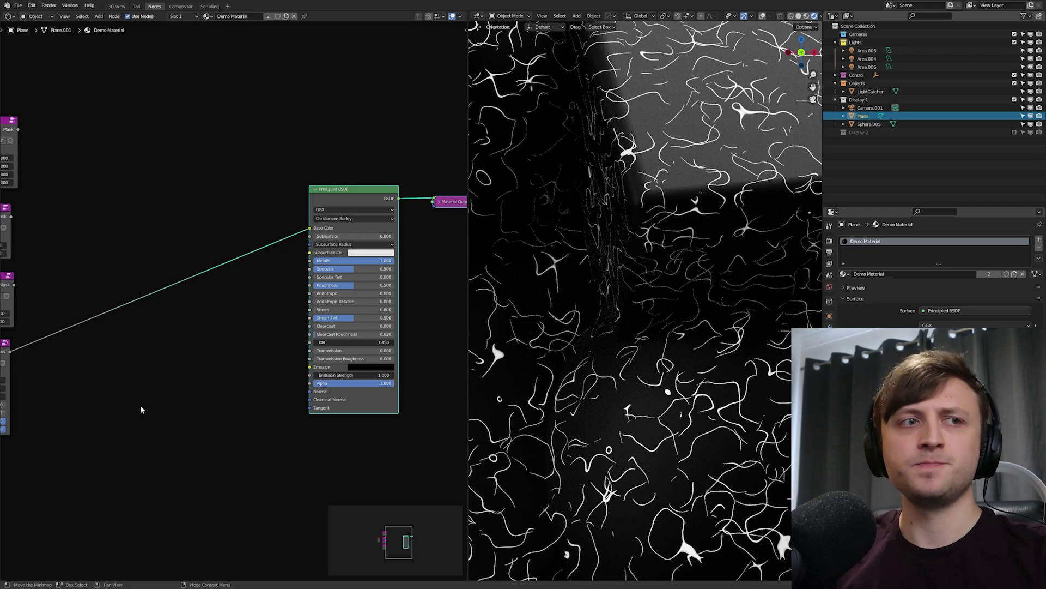
Switch Base Color to the Dirt Complex mask and back to the Scratches Hair output.
ctrl+scroll(140, 409, up, 5)
drag(113, 290, 432, 229)
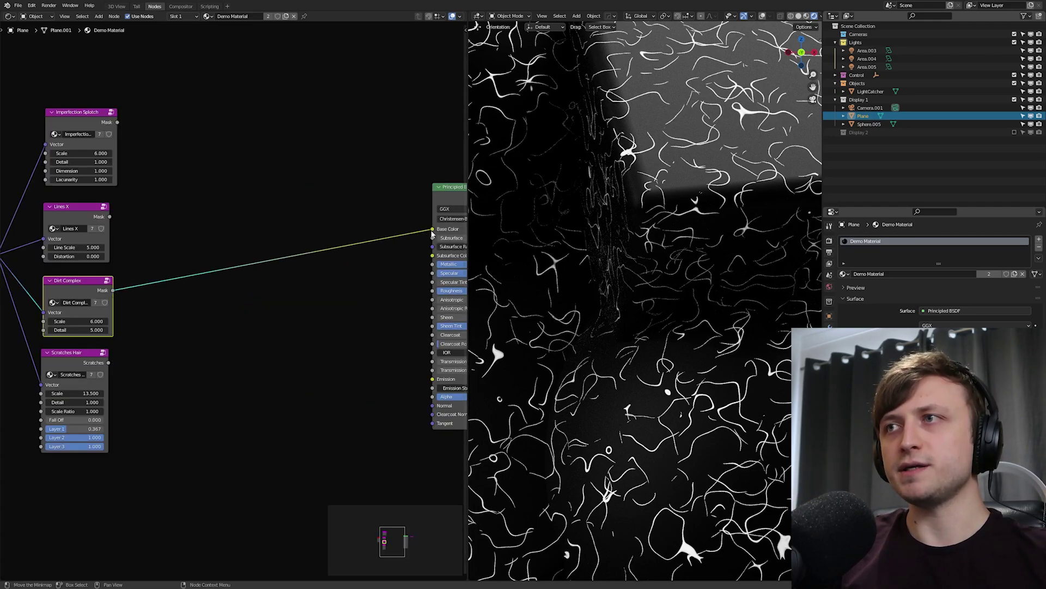
drag(109, 362, 432, 229)
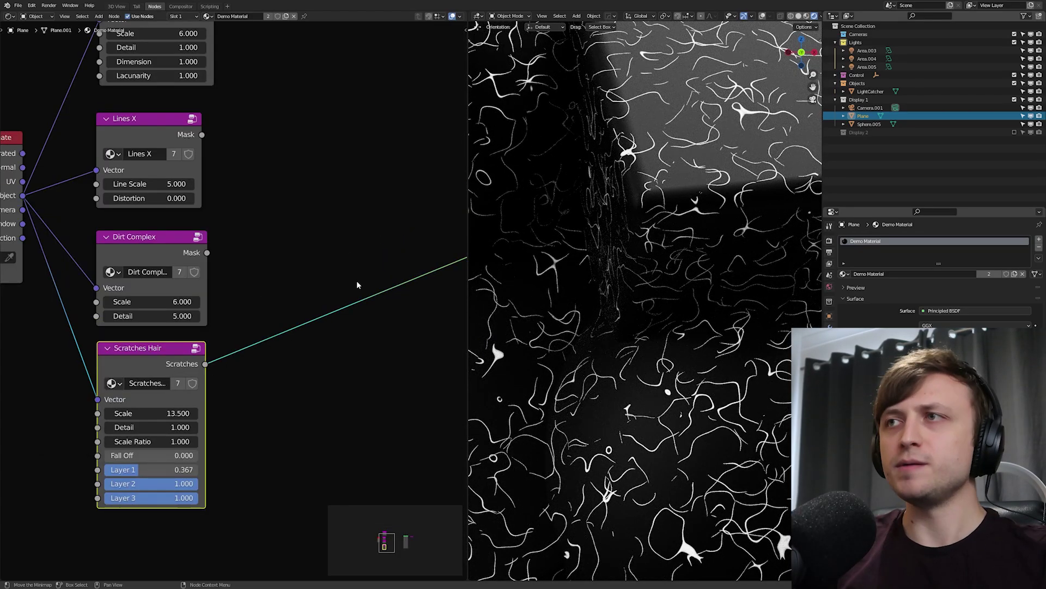
Set the Scratches Hair node's Scale to 9.9, Detail to 0 and Scale Ratio to 1.
middle_drag(252, 391, 256, 366)
click(162, 387)
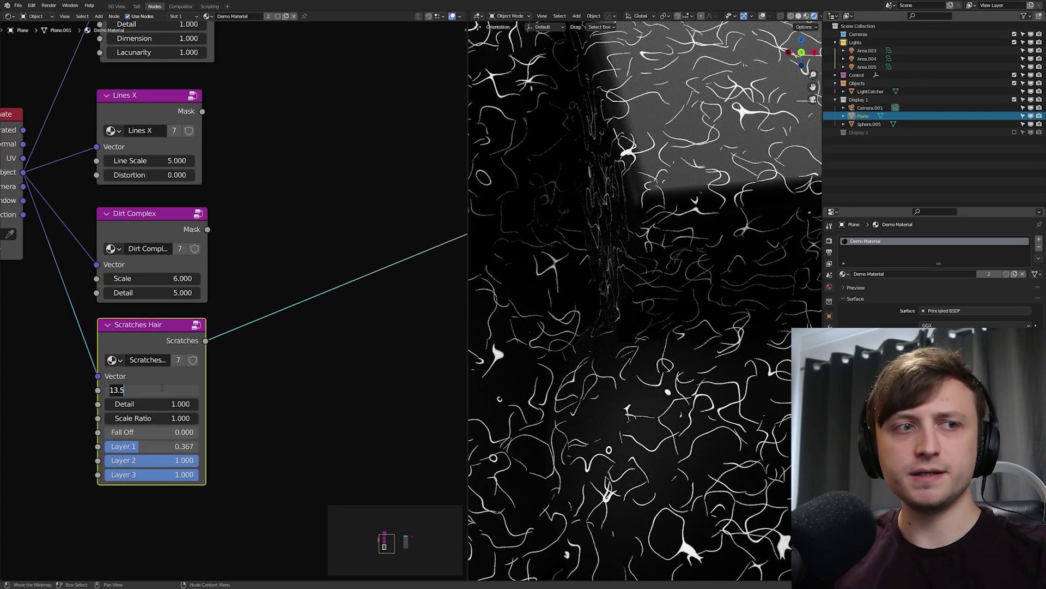
key(Tab)
text(0)
key(Tab)
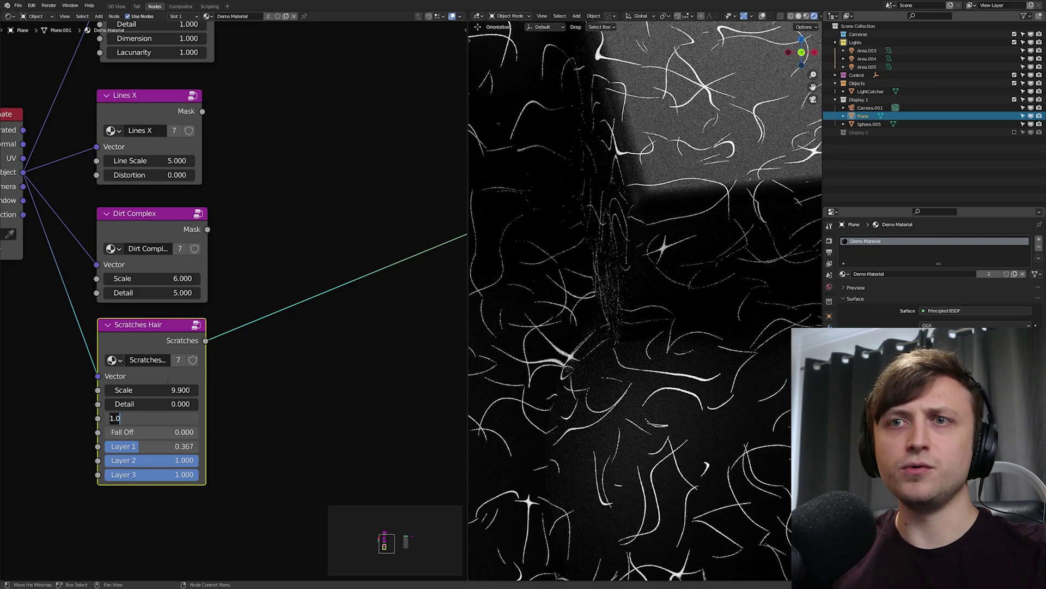
text(1)
key(Return)
scroll(293, 390, down, 3)
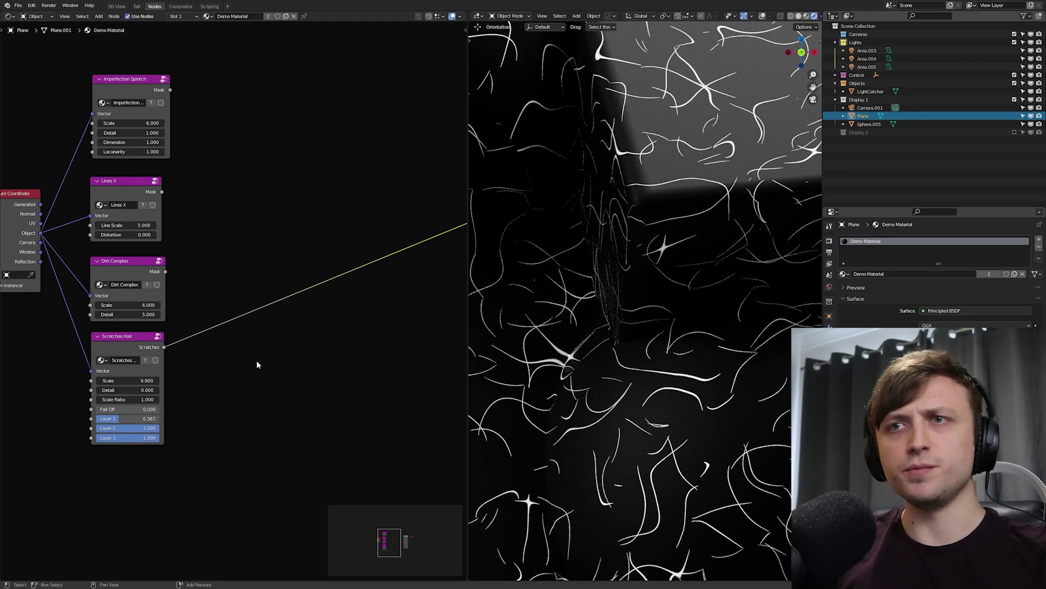
Insert a Math node between the Scratches Hair output and Base Color and set its operation to Multiply.
key(shift+a)
text(mat)
key(Return)
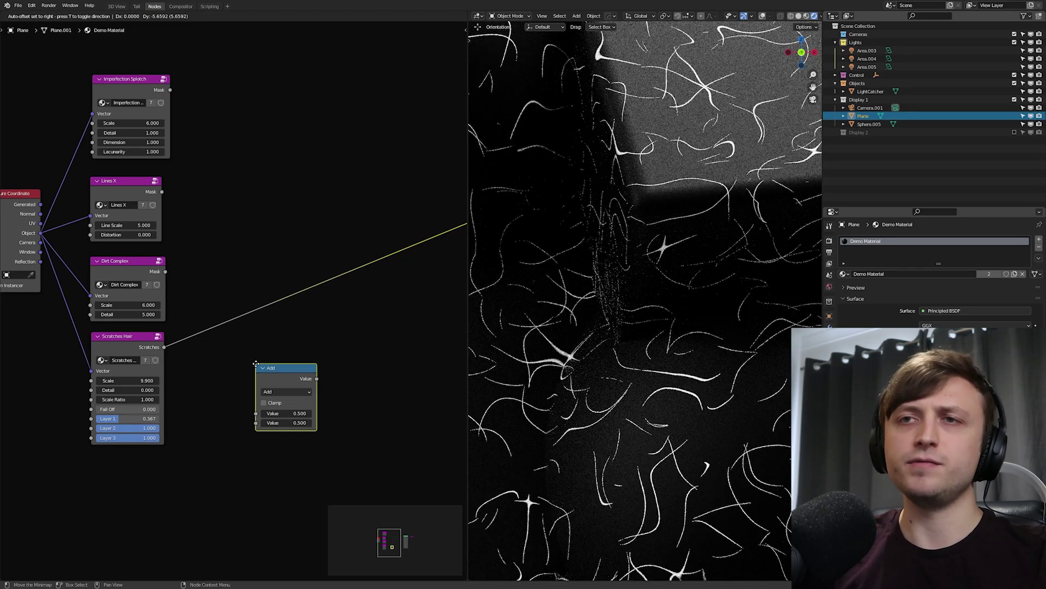
click(207, 363)
click(207, 362)
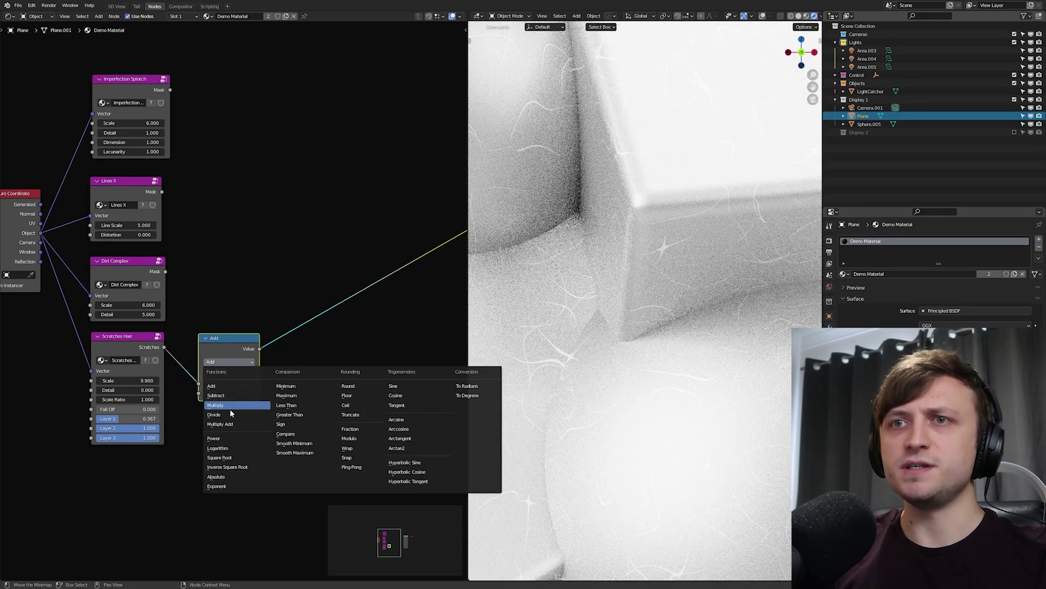
click(229, 395)
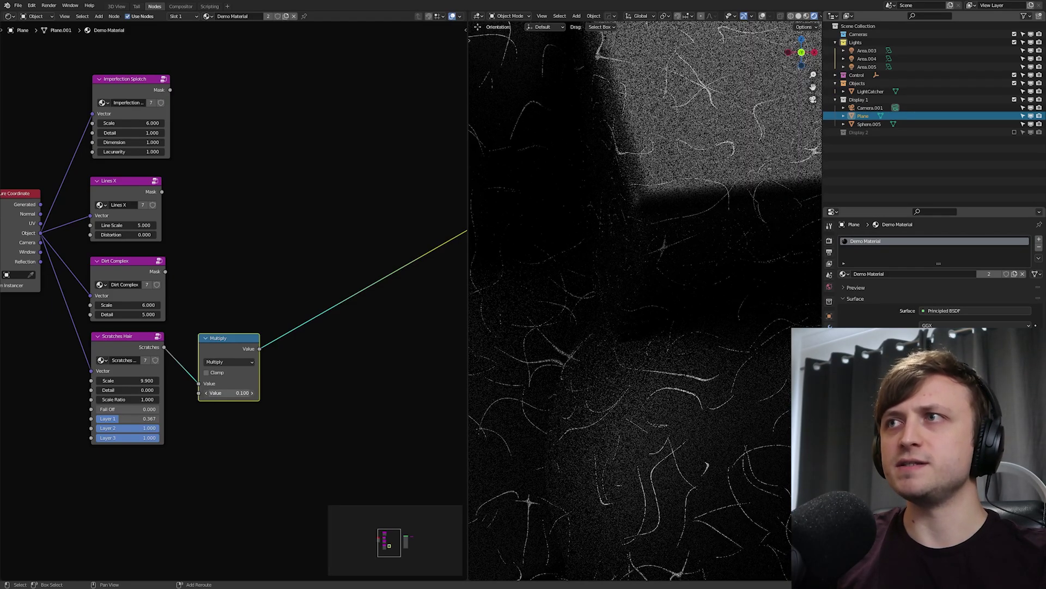
Set the scratches Multiply node's value to 2 and nudge the node slightly lower.
click(252, 393)
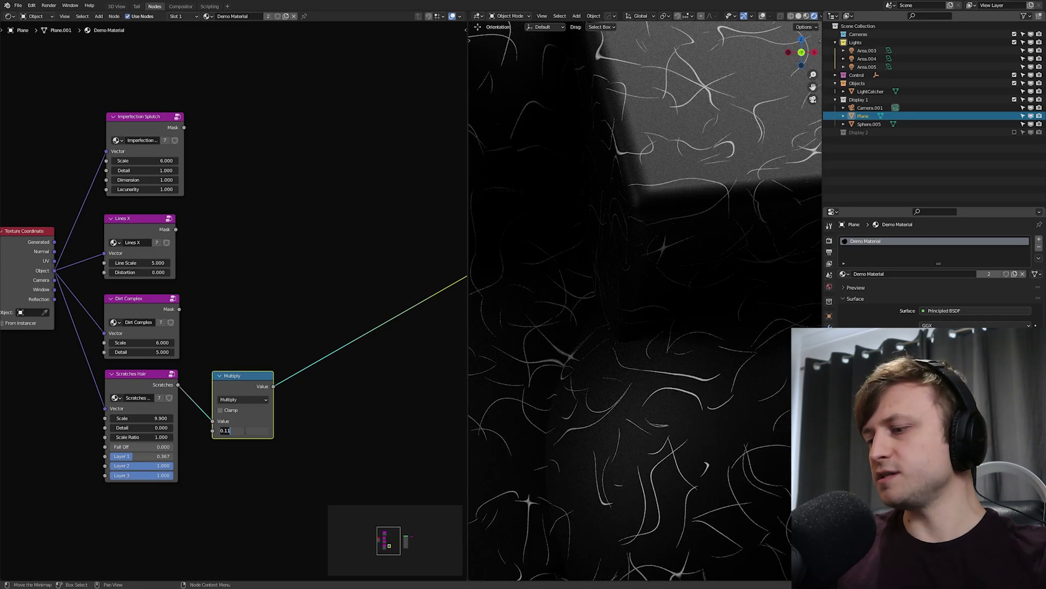
click(244, 430)
text(2)
key(Return)
drag(248, 385, 247, 392)
Duplicate the Multiply node, route the Dirt Complex mask through the copy into Base Color, and set its value to 1.49.
key(shift+d)
click(242, 306)
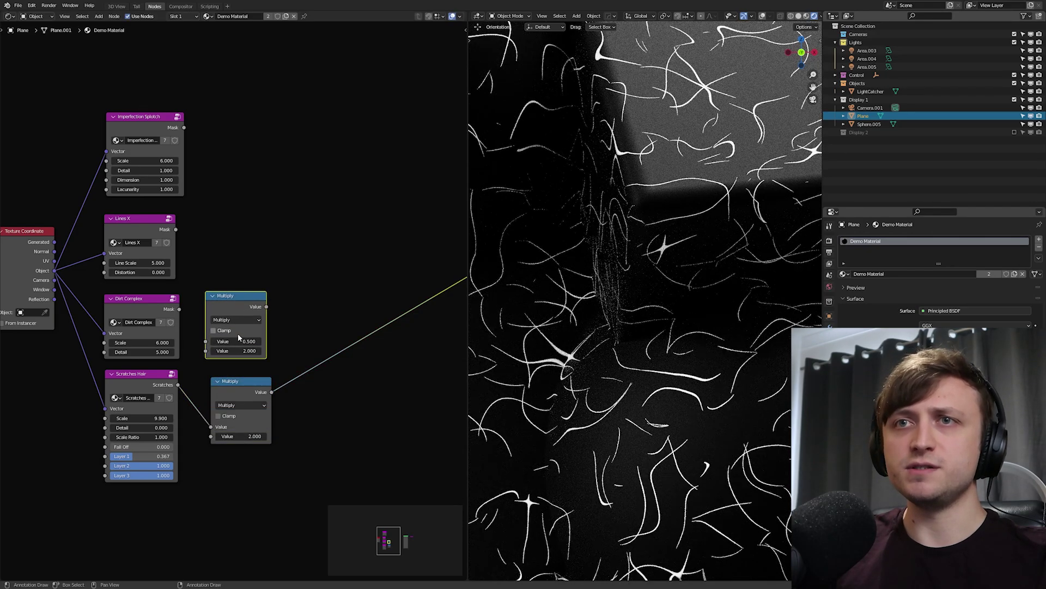
scroll(238, 332, up, 2)
drag(164, 312, 205, 347)
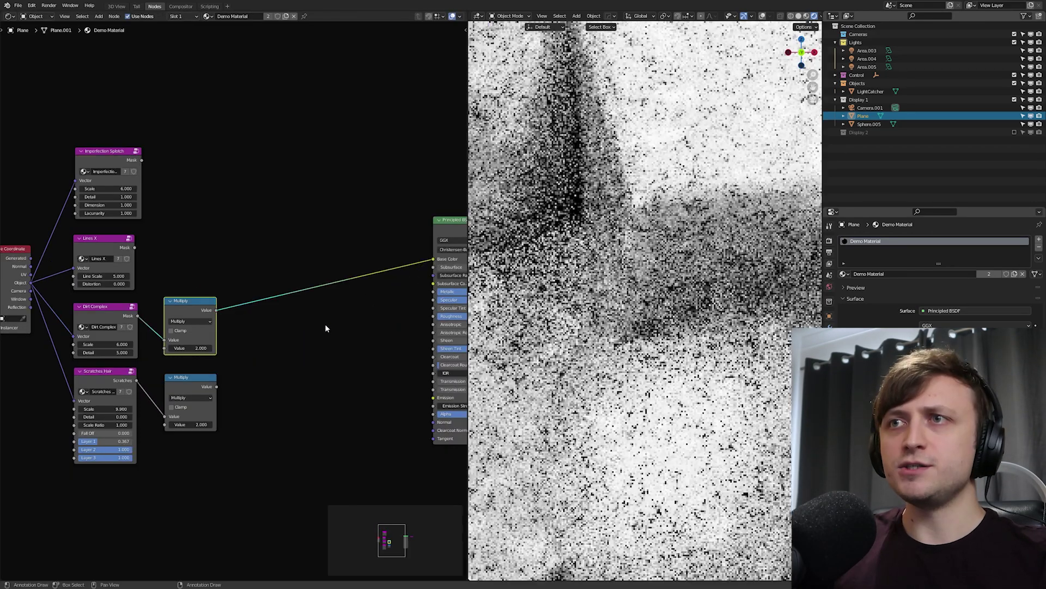
scroll(246, 338, up, 2)
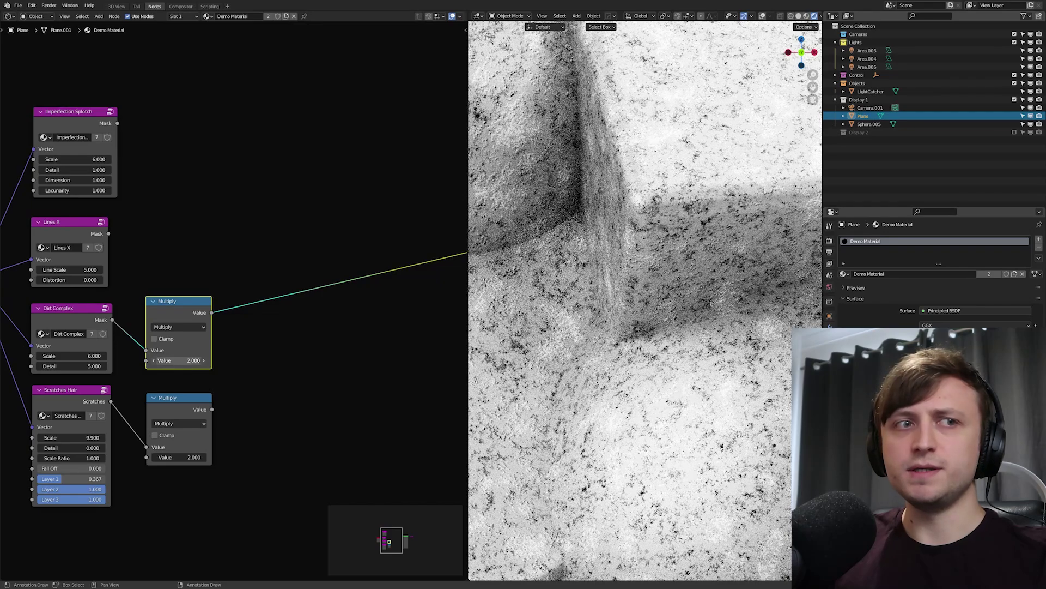
drag(178, 363, 155, 360)
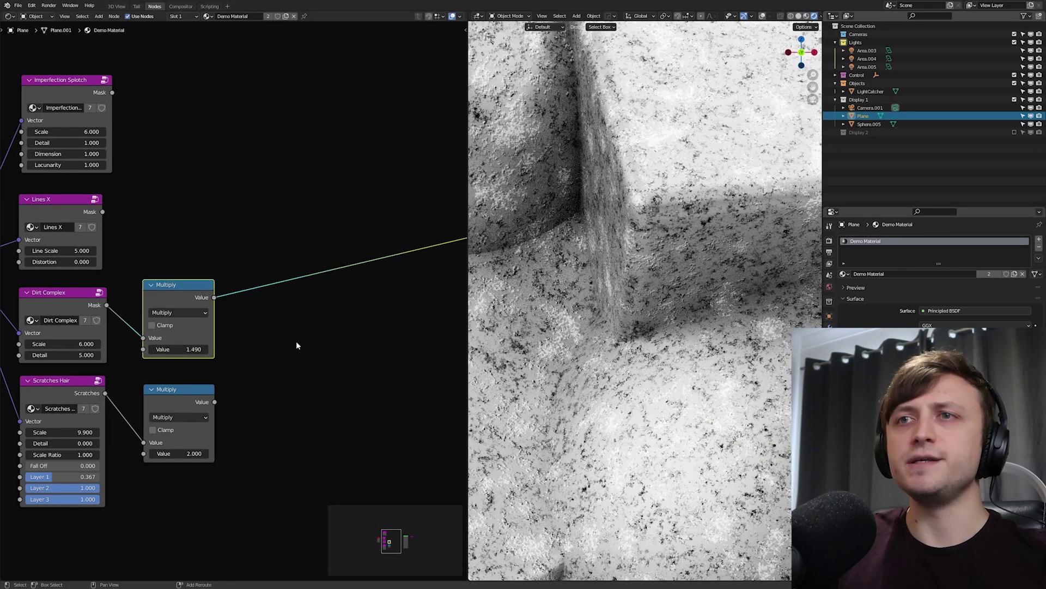
Add a Mix node and connect the dirt Multiply to Color1 and the scratches Multiply to Color2.
key(shift+a)
text(mix)
key(Return)
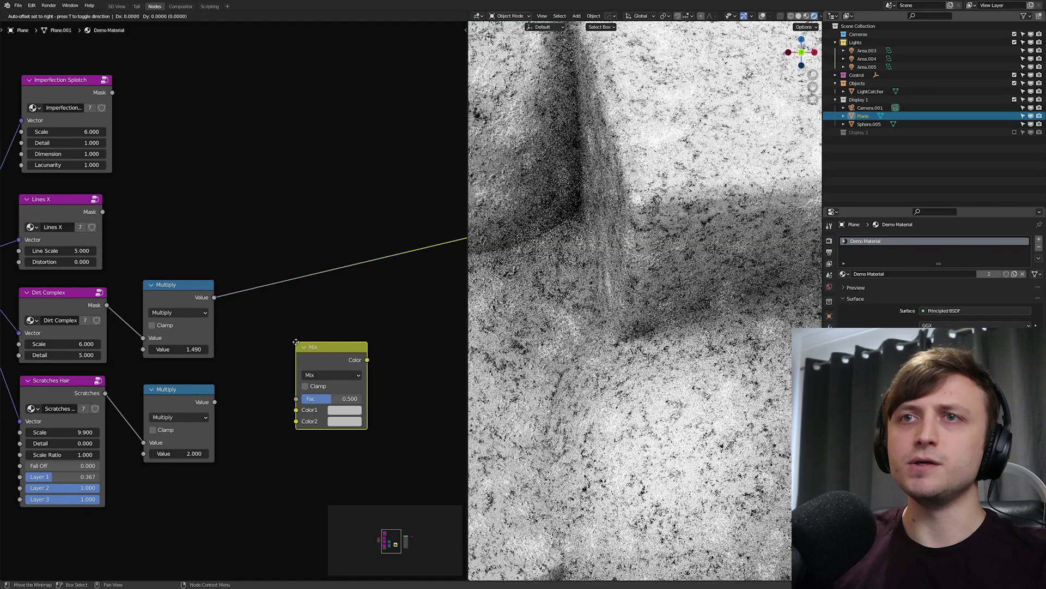
drag(215, 298, 236, 330)
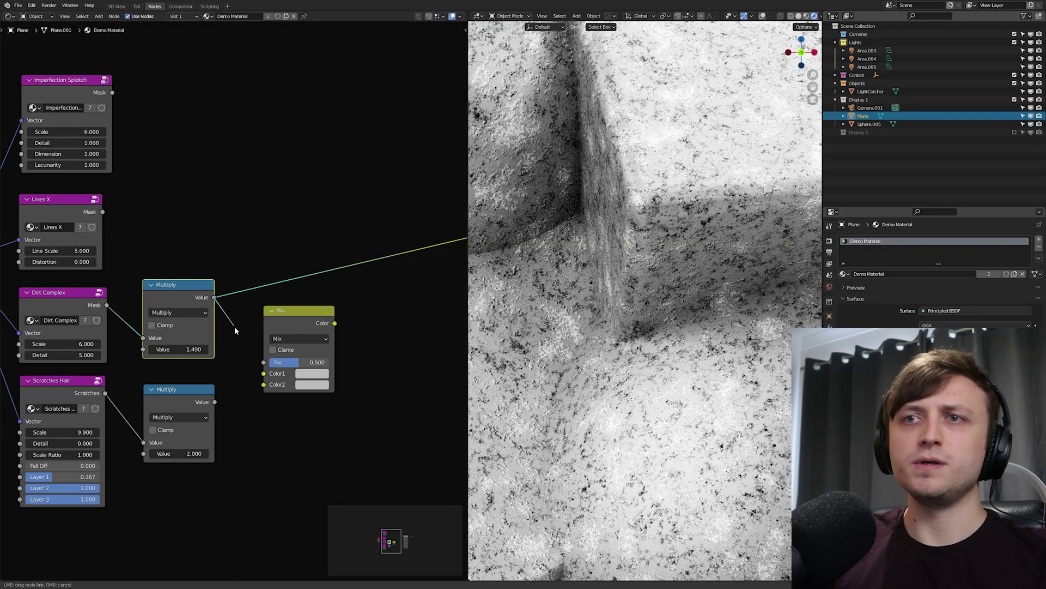
drag(265, 381, 264, 384)
Connect the Mix node's Color output to Base Color on the Principled BSDF.
middle_drag(341, 332, 257, 353)
drag(252, 345, 349, 300)
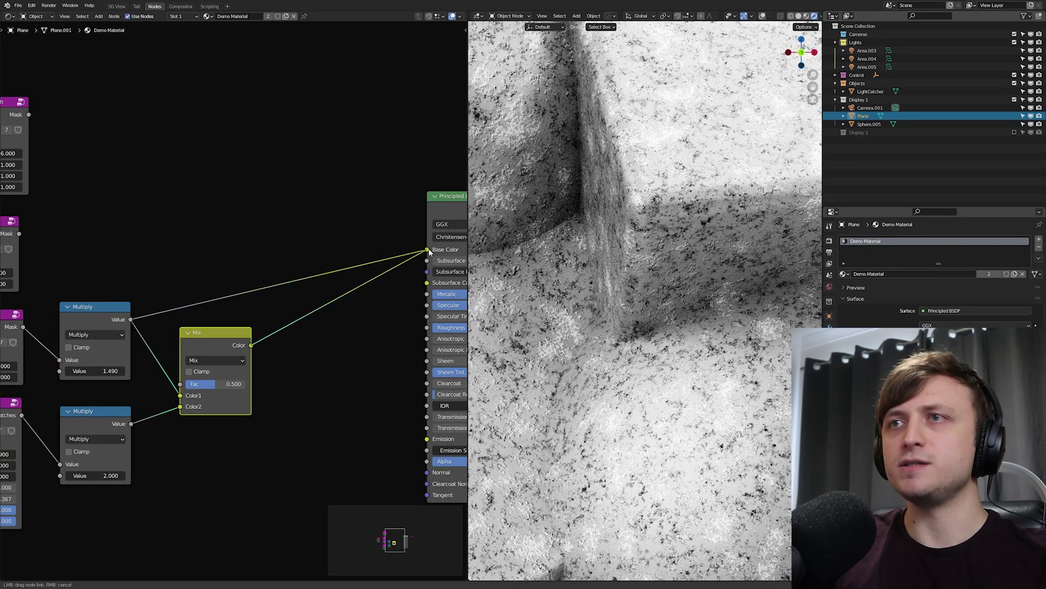
drag(428, 249, 428, 250)
middle_drag(299, 390, 354, 370)
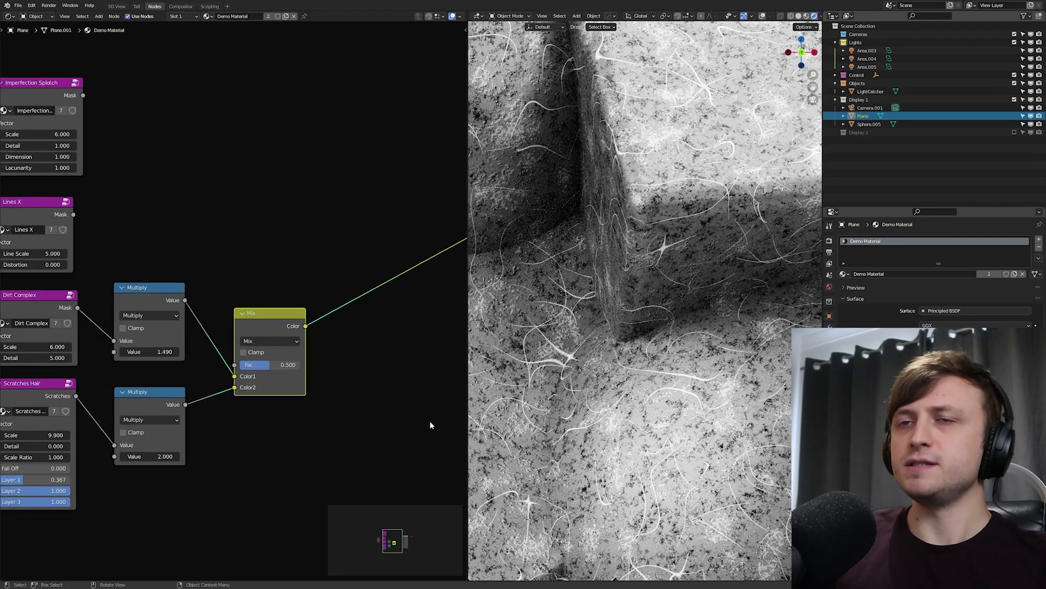
Raise the Mix node's Fac to 0.85 and check the combined mask on the objects.
scroll(285, 372, up, 1)
drag(269, 375, 309, 373)
middle_drag(269, 375, 288, 367)
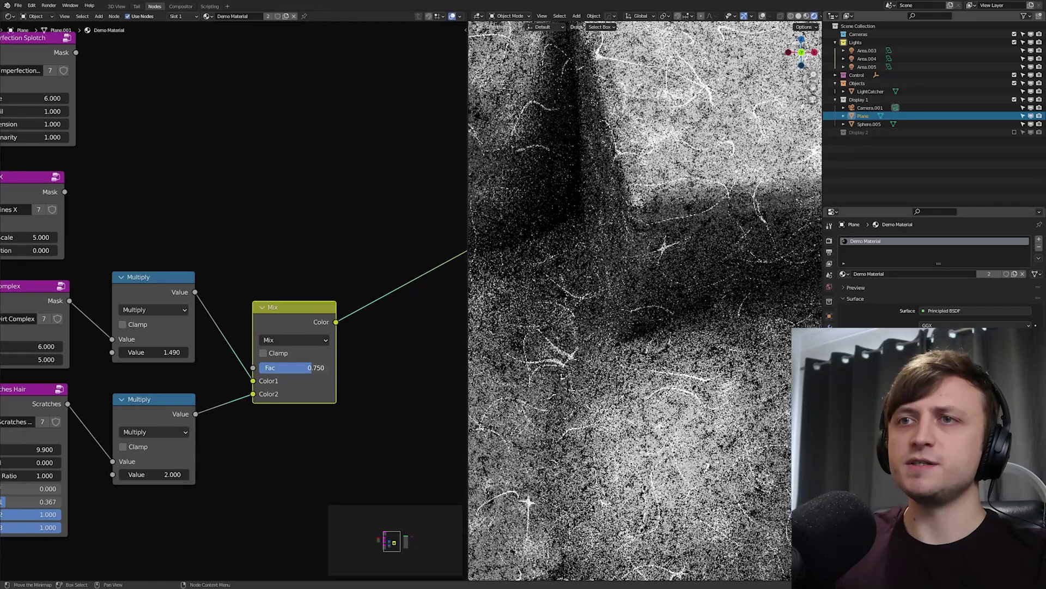
drag(288, 367, 296, 367)
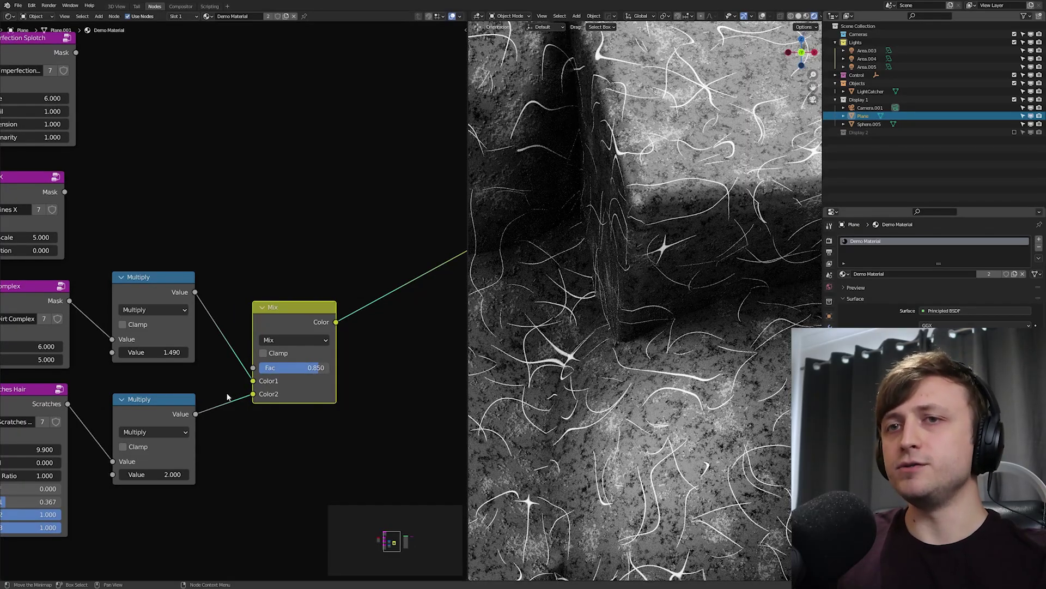
scroll(217, 428, down, 1)
scroll(609, 365, down, 4)
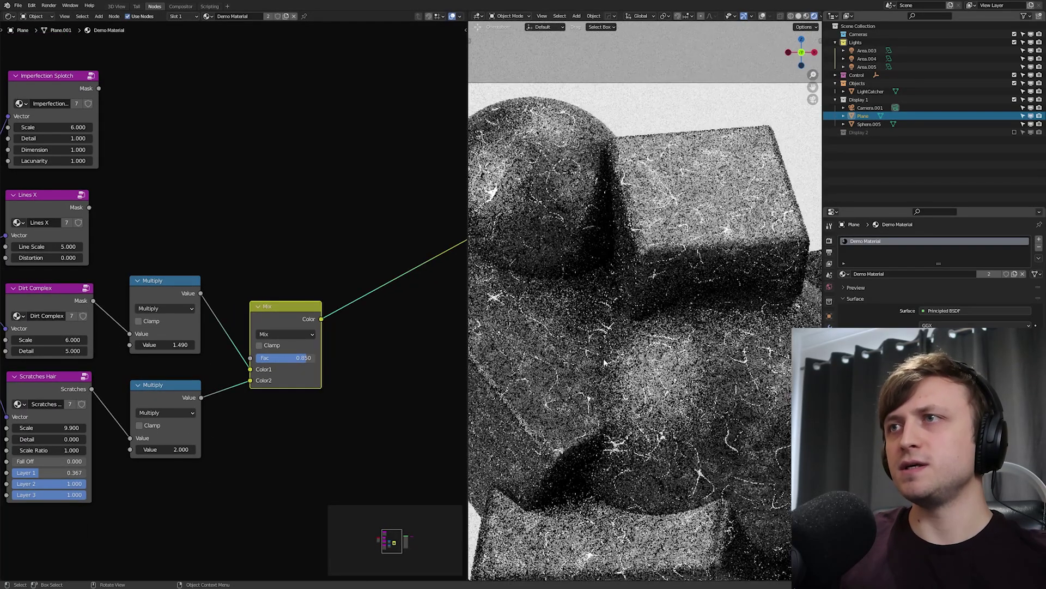
scroll(609, 365, up, 5)
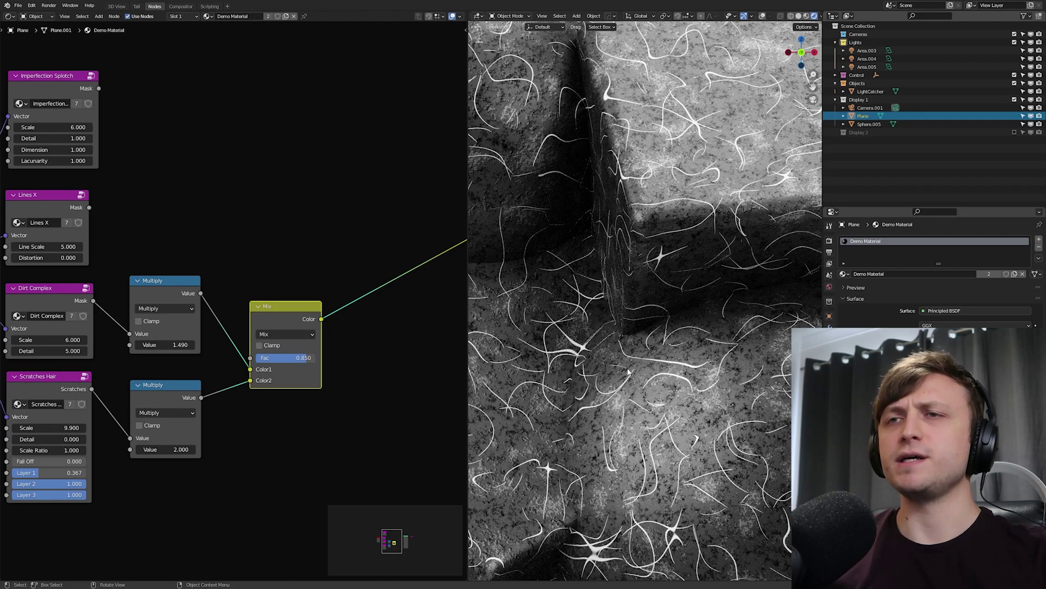
Move the Mix output's link from Base Color to Roughness on the Principled BSDF.
middle_drag(436, 240, 304, 238)
drag(366, 221, 365, 299)
scroll(303, 325, down, 3)
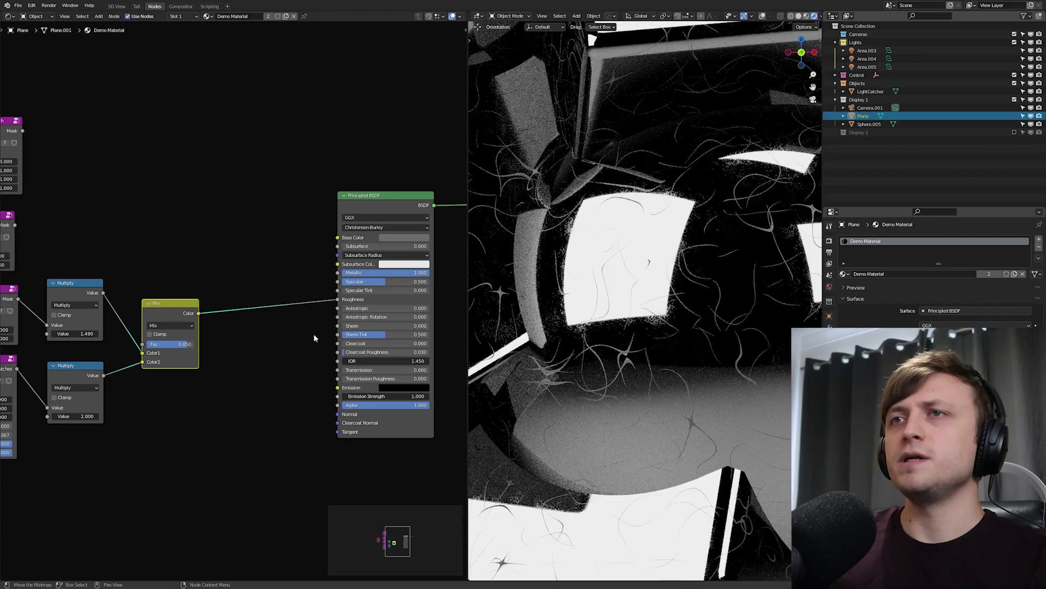
Move the Principled BSDF and Material Output nodes closer to the Mix node and deselect them.
scroll(382, 343, down, 2)
middle_drag(463, 297, 394, 299)
drag(413, 289, 297, 213)
key(g)
click(228, 248)
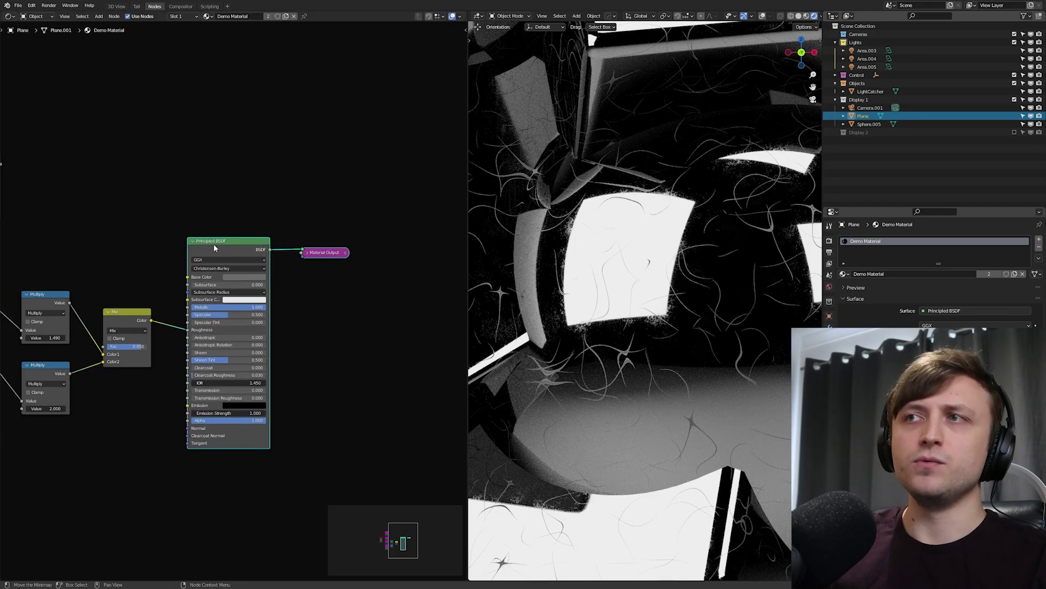
key(alt+a)
Examine up close how the scratches and dirt affect the reflections on the metal sphere.
middle_drag(198, 289, 334, 296)
scroll(334, 296, up, 1)
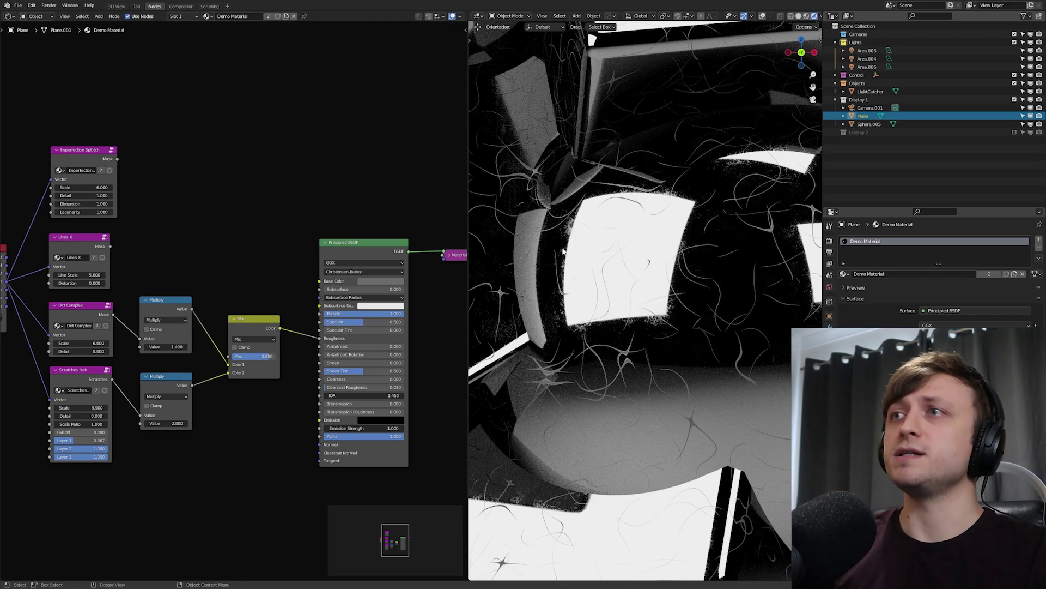
scroll(688, 174, up, 4)
shift+middle_drag(687, 174, 688, 323)
scroll(688, 324, up, 2)
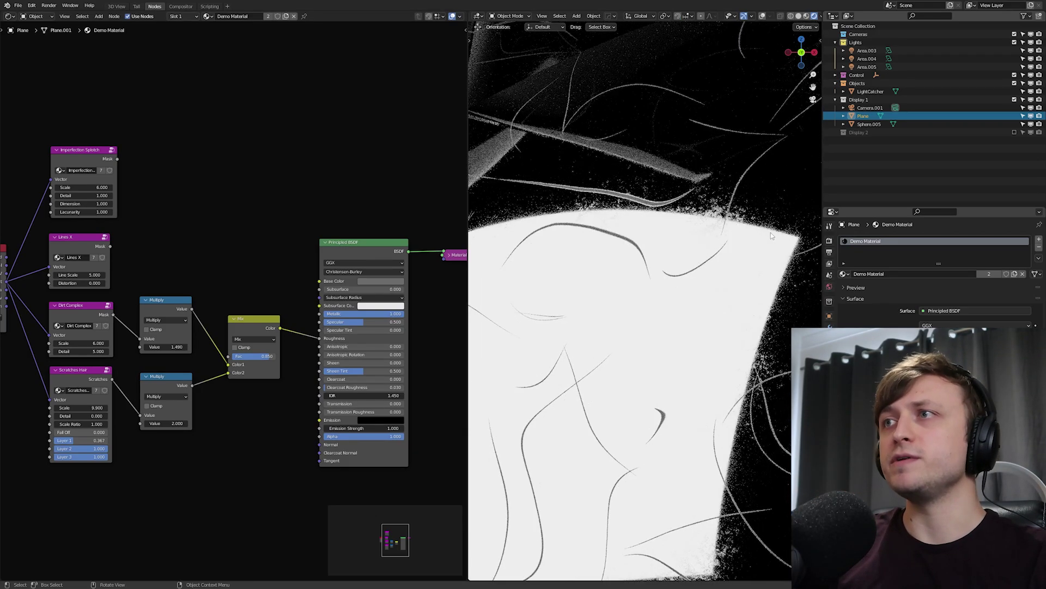
shift+middle_drag(760, 196, 711, 275)
scroll(711, 274, up, 2)
scroll(708, 281, up, 2)
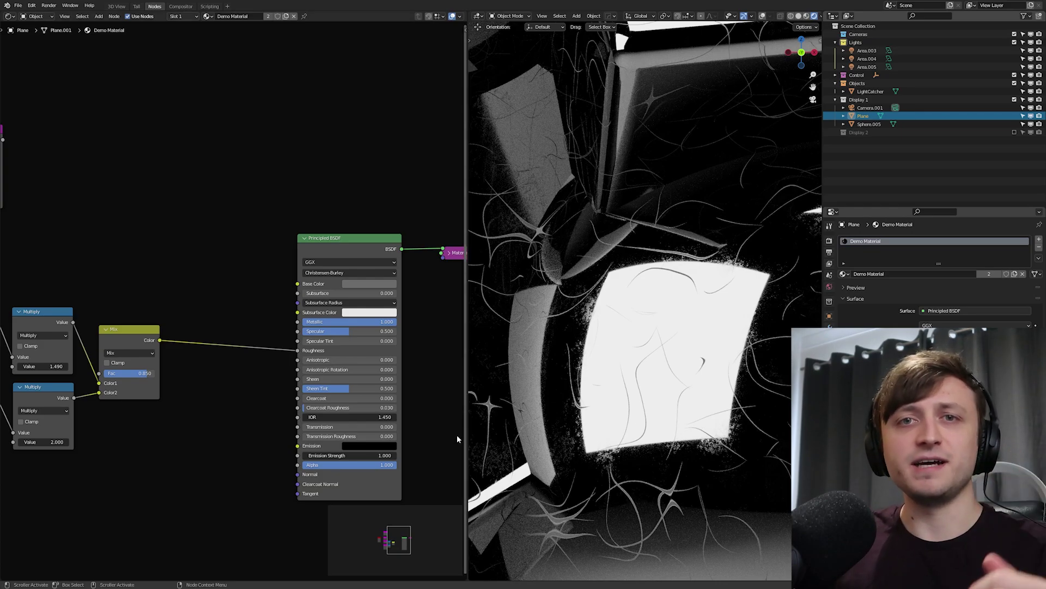
Insert a Math node set to Add between the Mix node and Roughness, with a value of 0.21.
key(shift+a)
text(math)
key(Return)
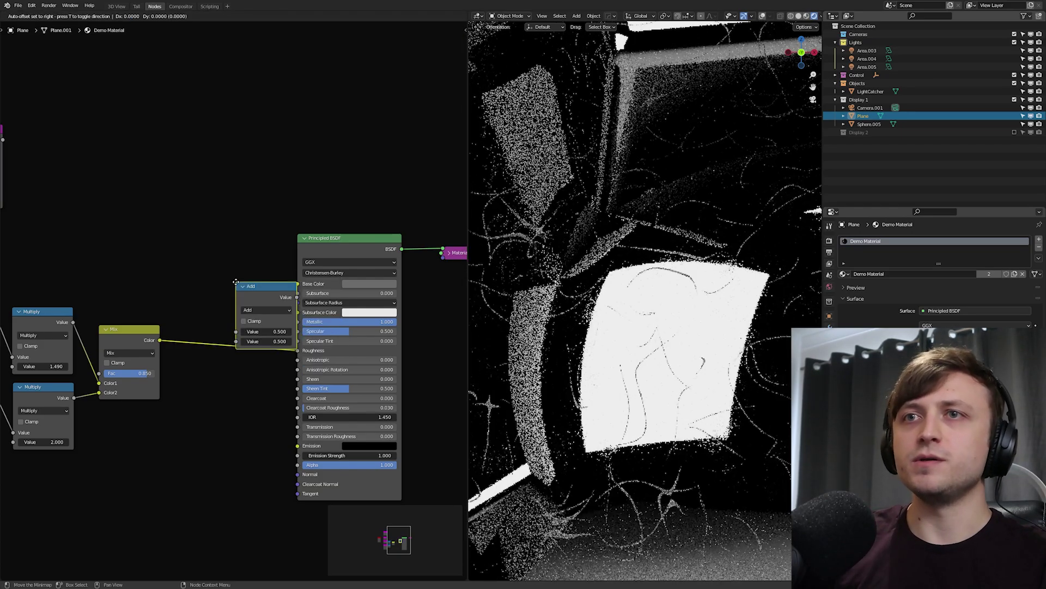
click(196, 319)
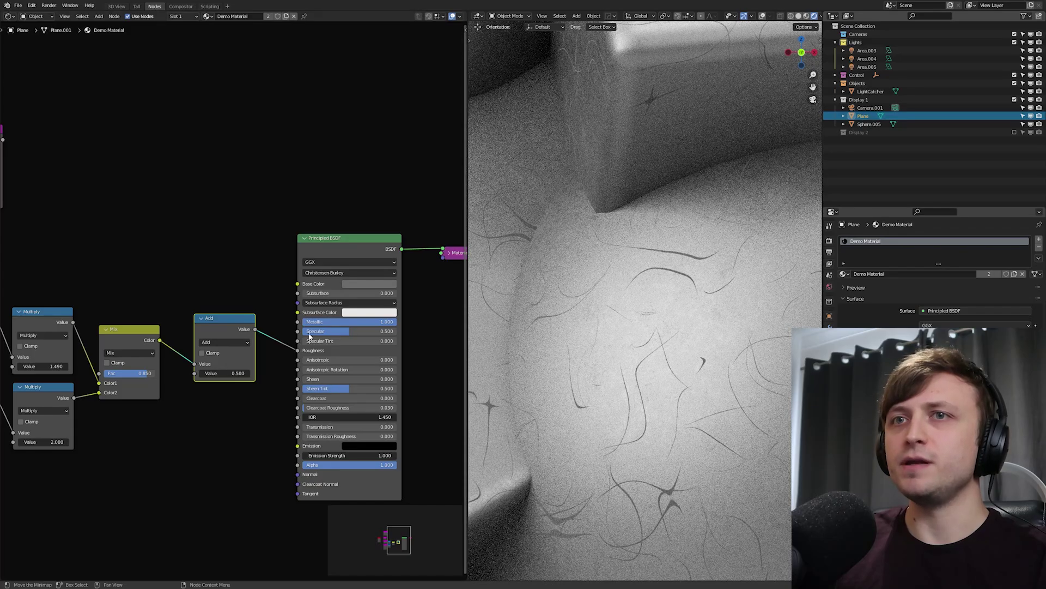
mouse_move(229, 373)
mouse_down()
mouse_move(189, 373)
mouse_move(236, 374)
mouse_up()
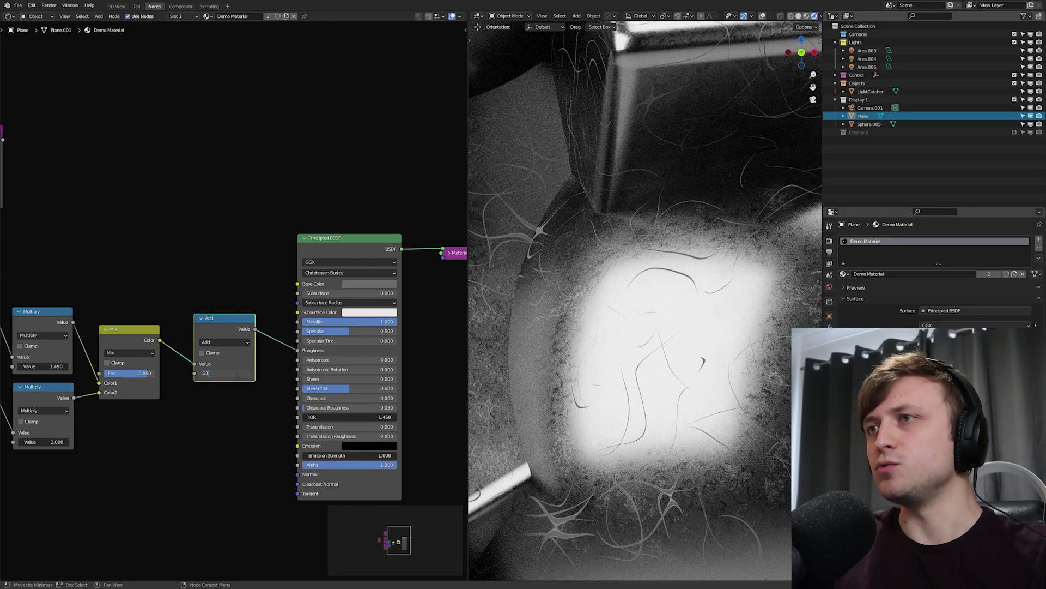
key(Return)
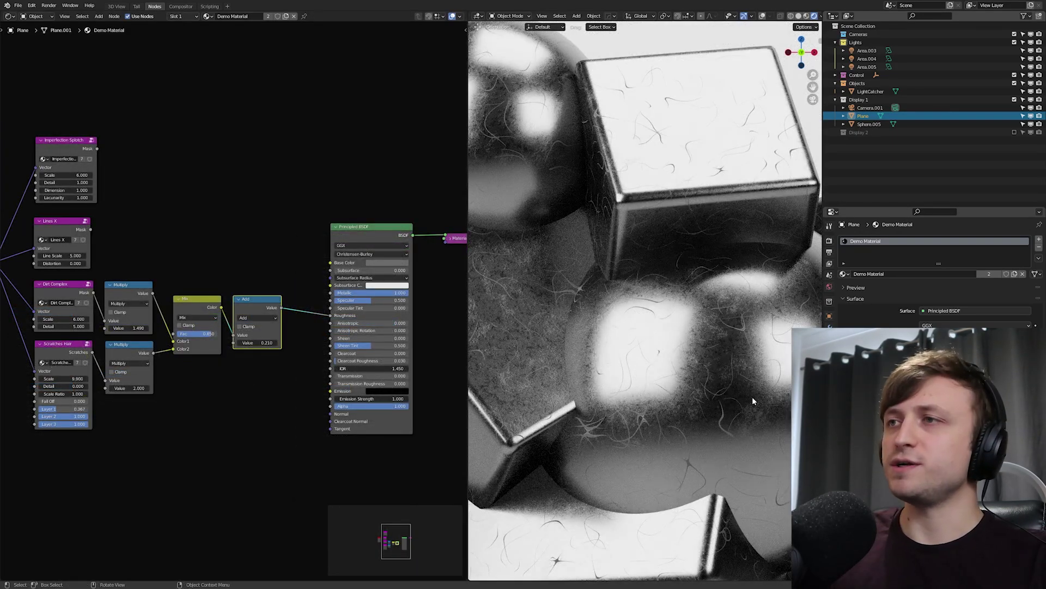
Review the metal render and the full node setup from Texture Coordinate to Material Output.
shift+middle_drag(753, 398, 687, 387)
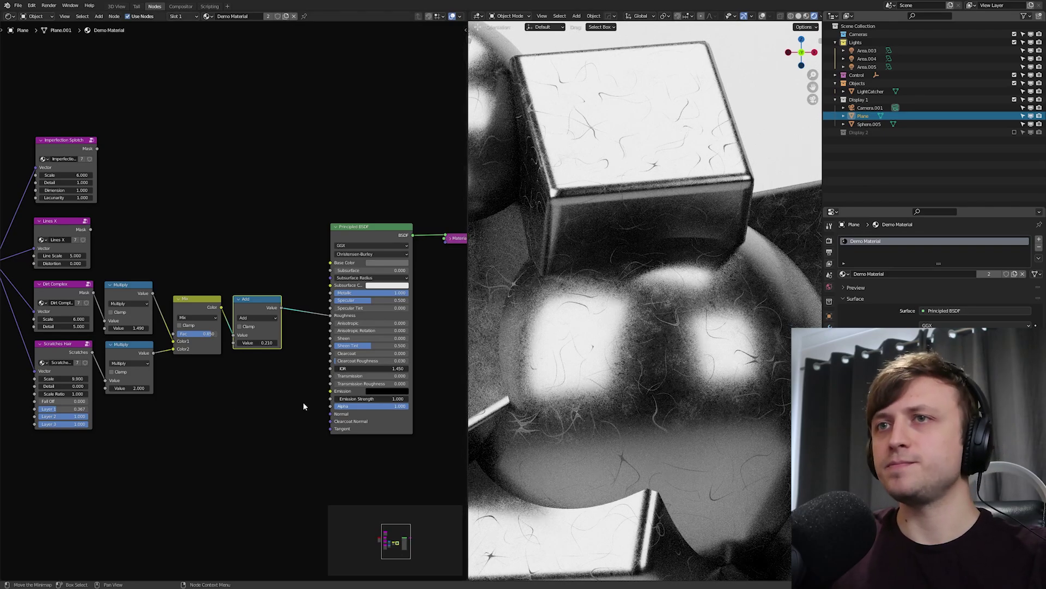
middle_drag(303, 402, 459, 431)
scroll(250, 298, up, 8)
middle_drag(65, 312, 119, 290)
scroll(119, 289, down, 2)
middle_drag(109, 249, 136, 262)
click(145, 277)
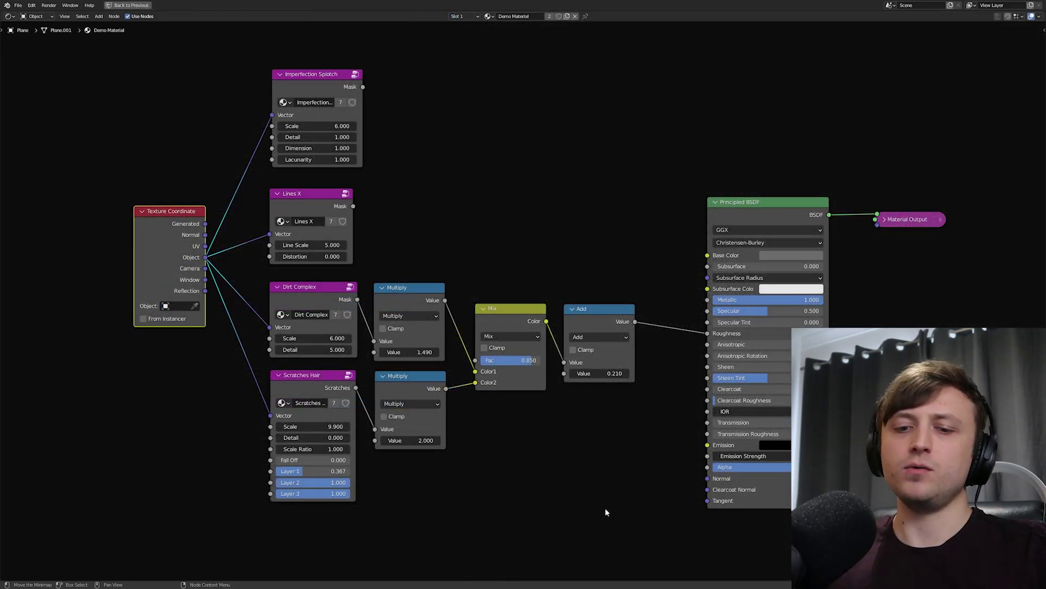
key(ctrl+space)
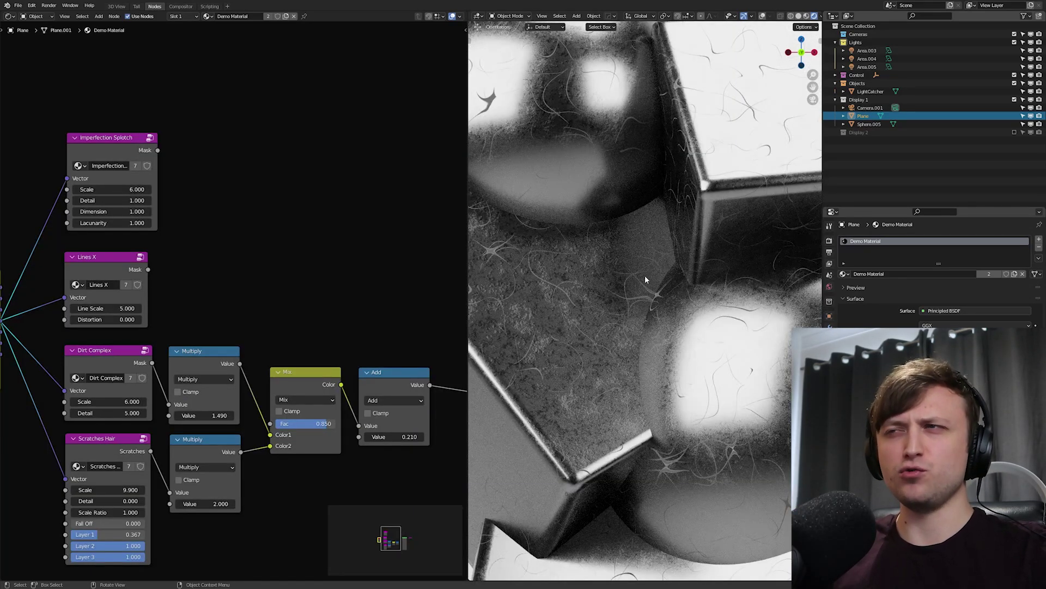
Move the Imperfection Splotch node closer to Lines X and place an Ambient Occlusion node above the roughness nodes.
drag(134, 176, 130, 183)
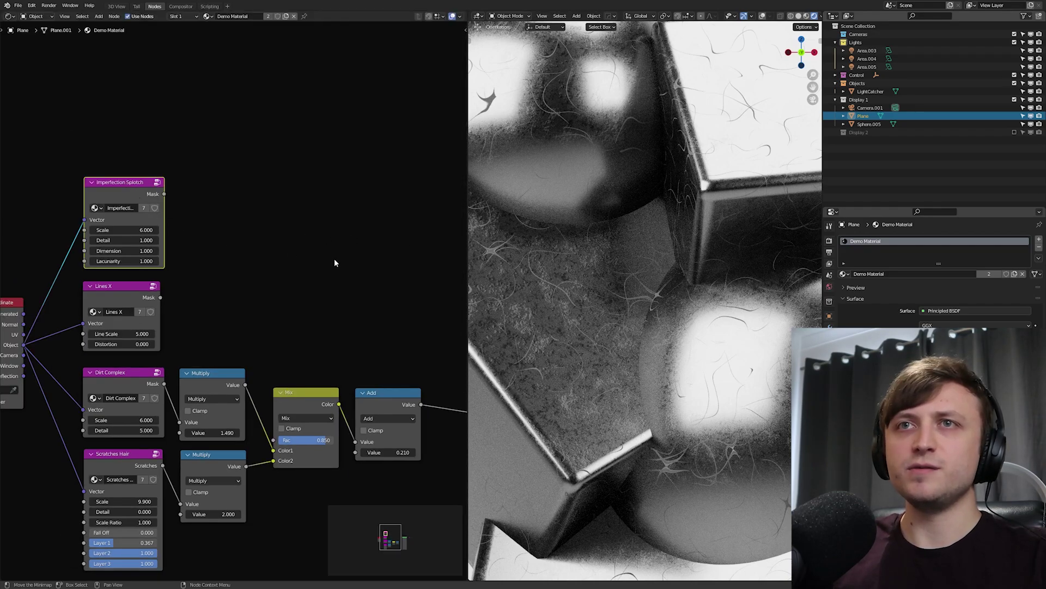
middle_drag(335, 263, 214, 255)
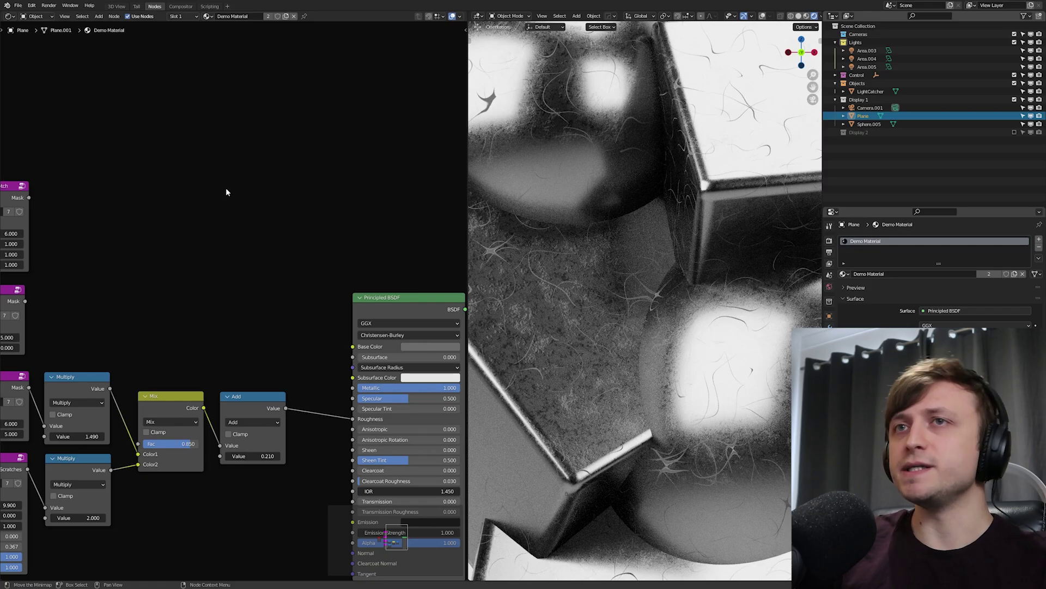
key(shift+a)
text(samb)
key(Return)
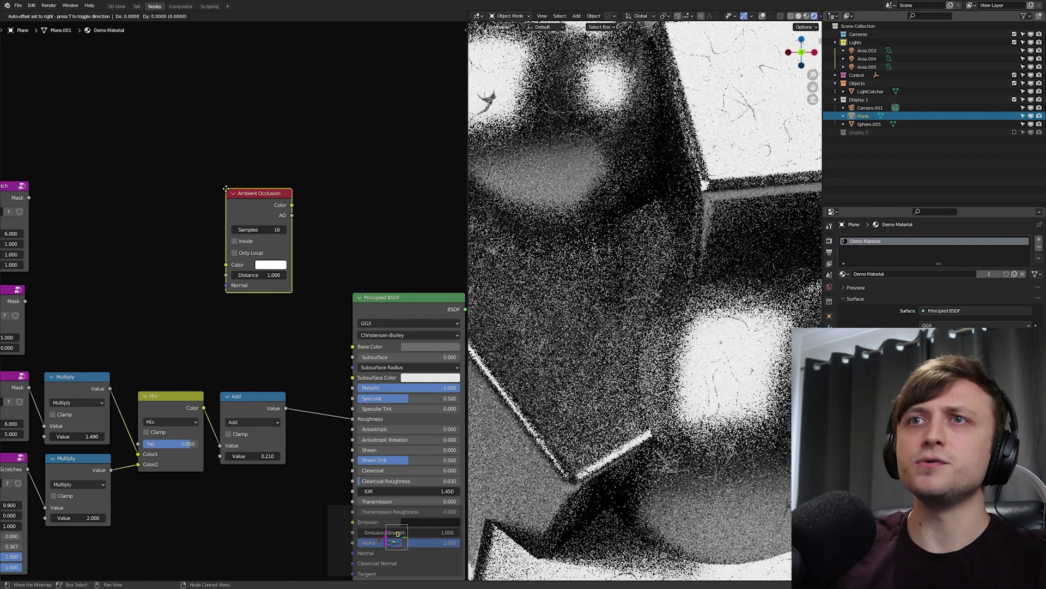
click(131, 121)
Add a ColorRamp beside the Ambient Occlusion node, connect AO to its Fac, and connect its Color to the Principled BSDF's Base Color.
key(shift+a)
text(color ramp)
key(Return)
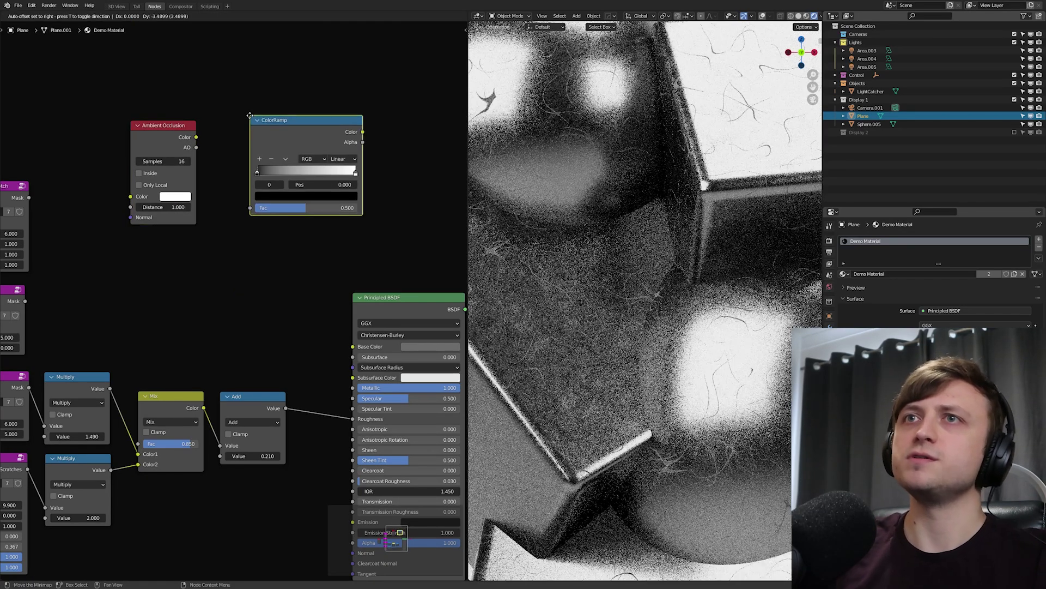
click(208, 121)
drag(164, 143, 207, 212)
drag(271, 151, 251, 147)
middle_drag(299, 134, 282, 132)
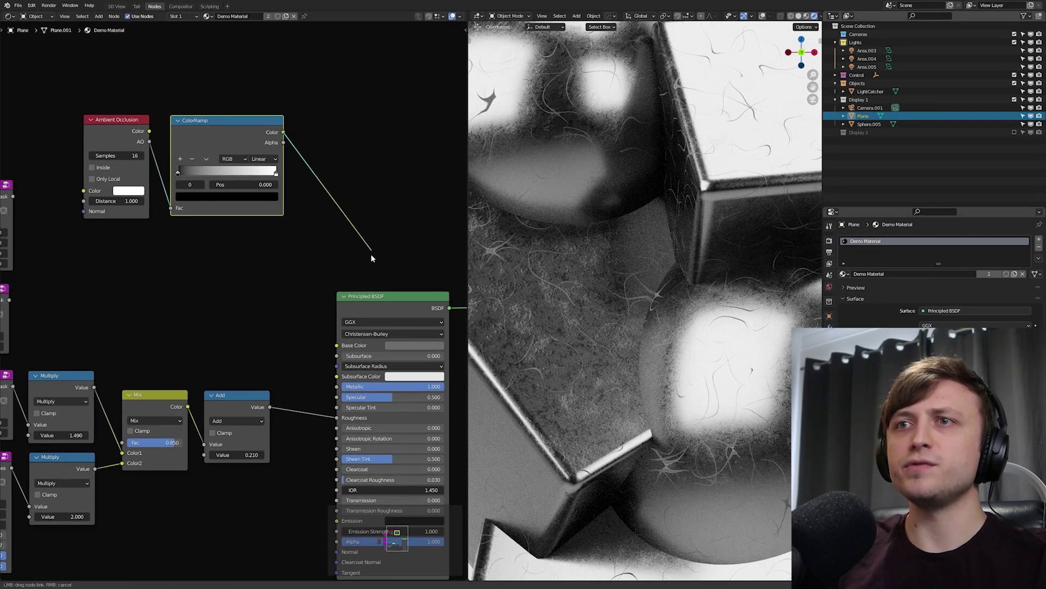
drag(346, 332, 337, 345)
middle_drag(246, 265, 286, 302)
drag(158, 160, 147, 163)
drag(253, 165, 245, 165)
Move the black stop of the ambient occlusion ColorRamp to 0.636 and check the shading between the objects.
drag(213, 213, 299, 218)
scroll(616, 237, up, 3)
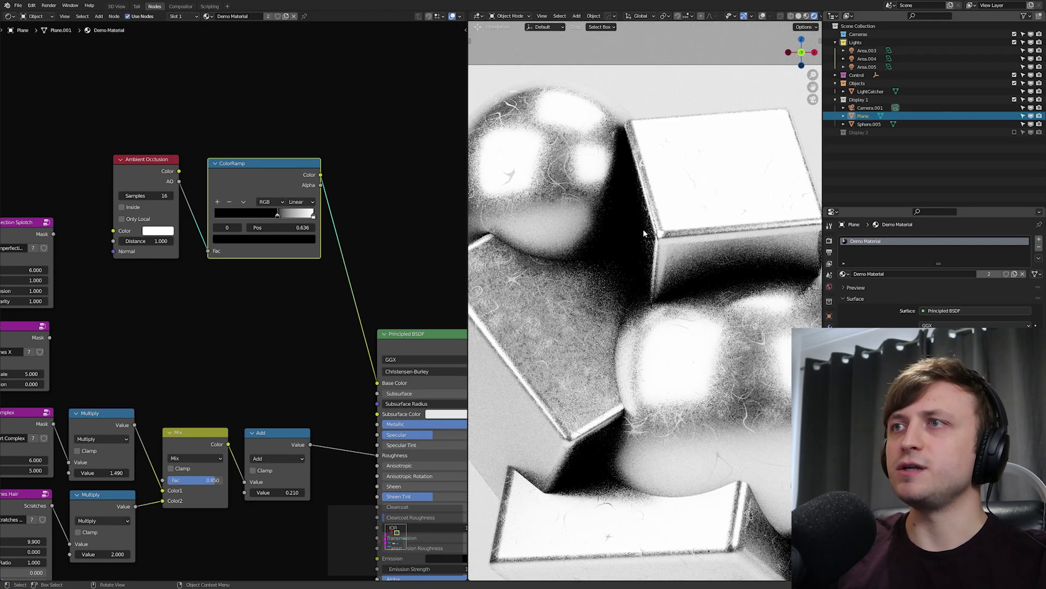
shift+middle_drag(746, 292, 578, 271)
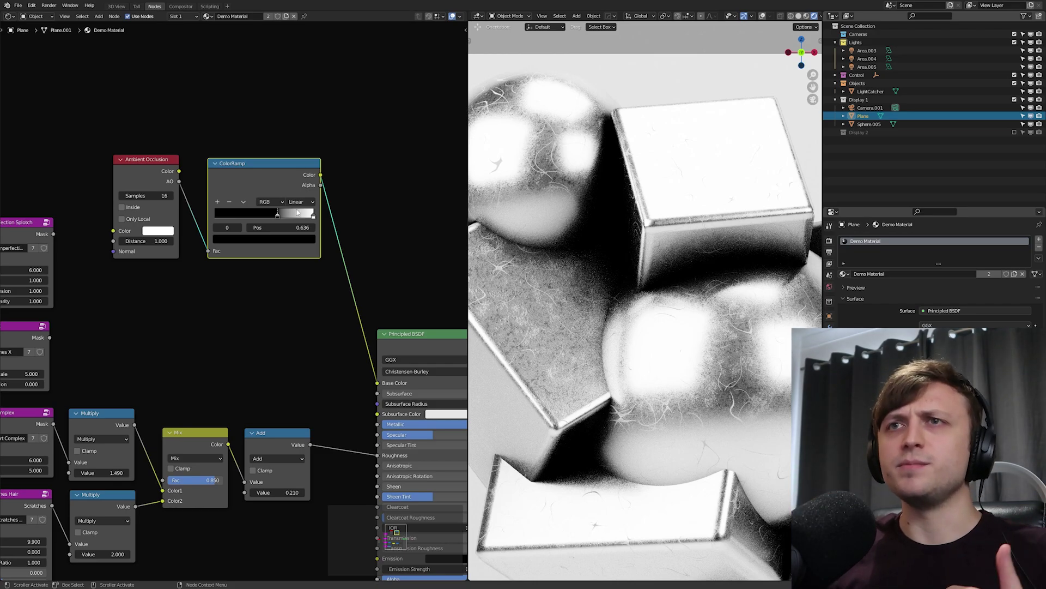
Flip the ambient occlusion ColorRamp, then set its black stop to 0.818 and place the white stop shortly before it.
click(243, 203)
click(252, 212)
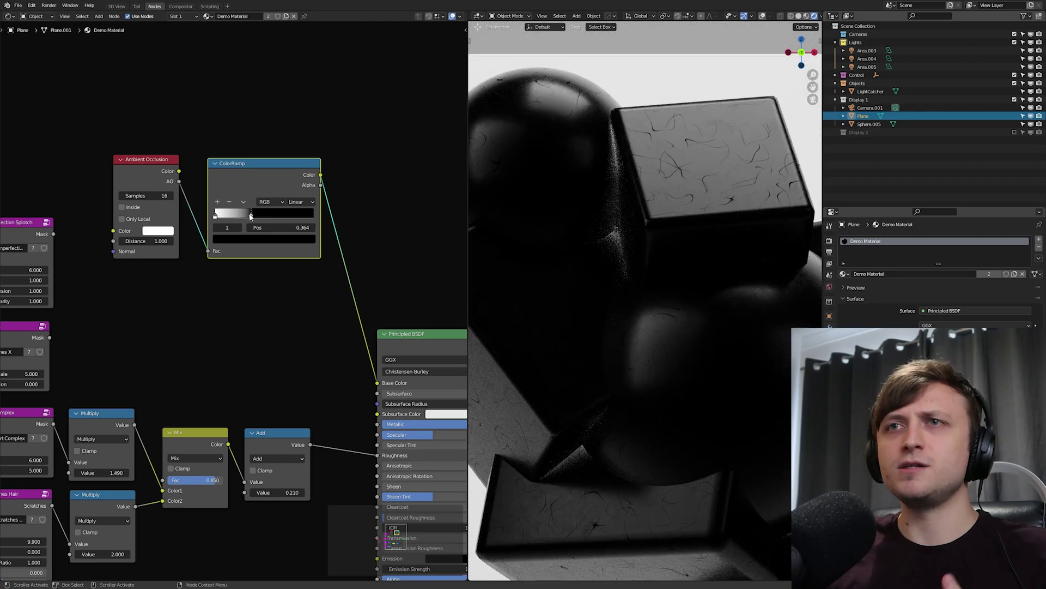
drag(251, 216, 307, 217)
drag(220, 217, 289, 215)
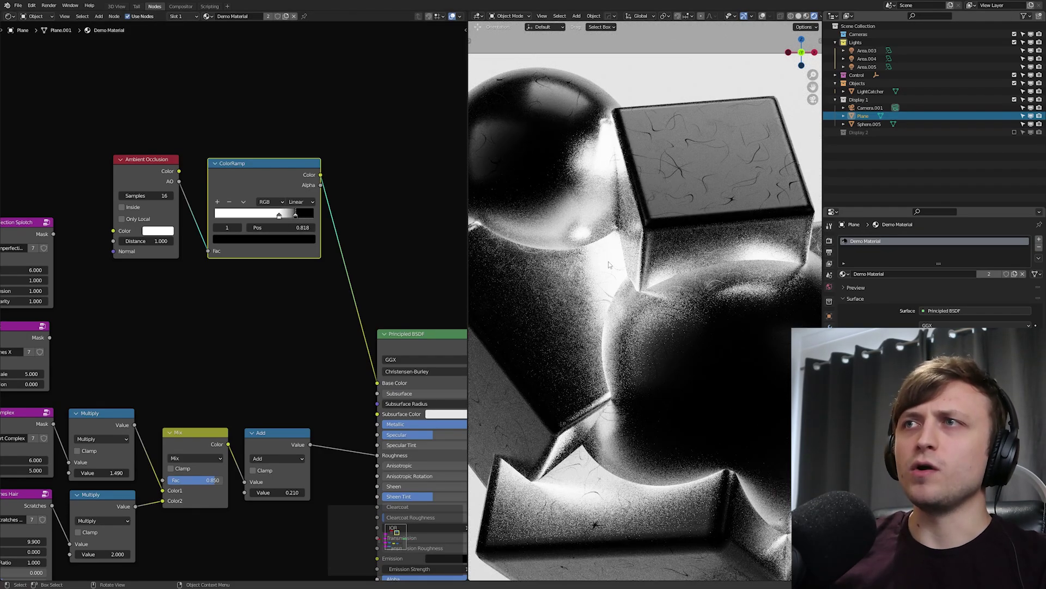
shift+middle_drag(779, 286, 665, 272)
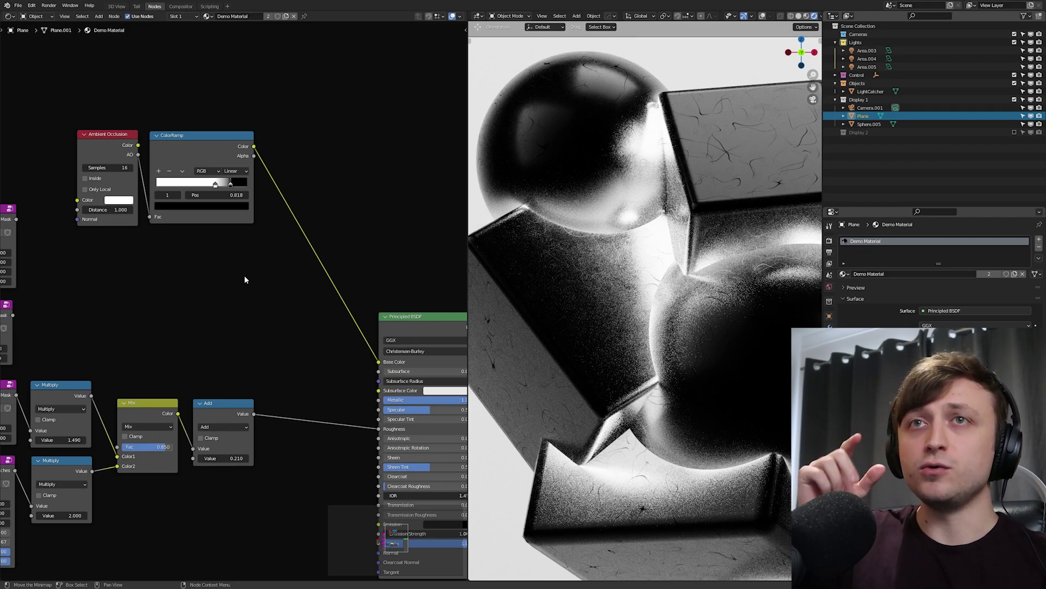
Add a MixRGB node driven by the ambient occlusion ColorRamp through Fac, and connect its Color output to Base Color.
key(shift+a)
text(mix)
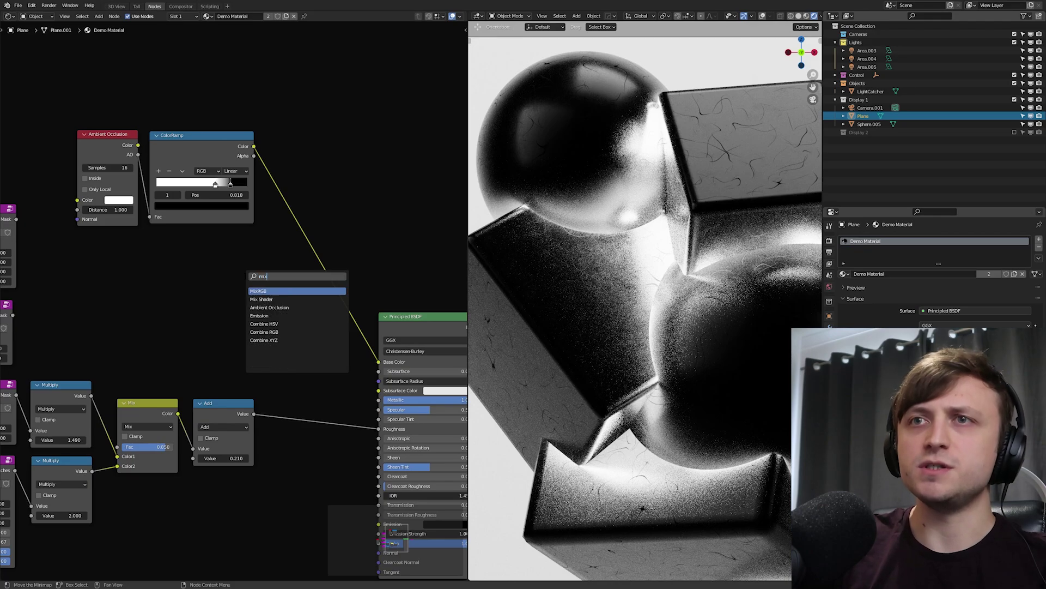
key(Return)
click(230, 256)
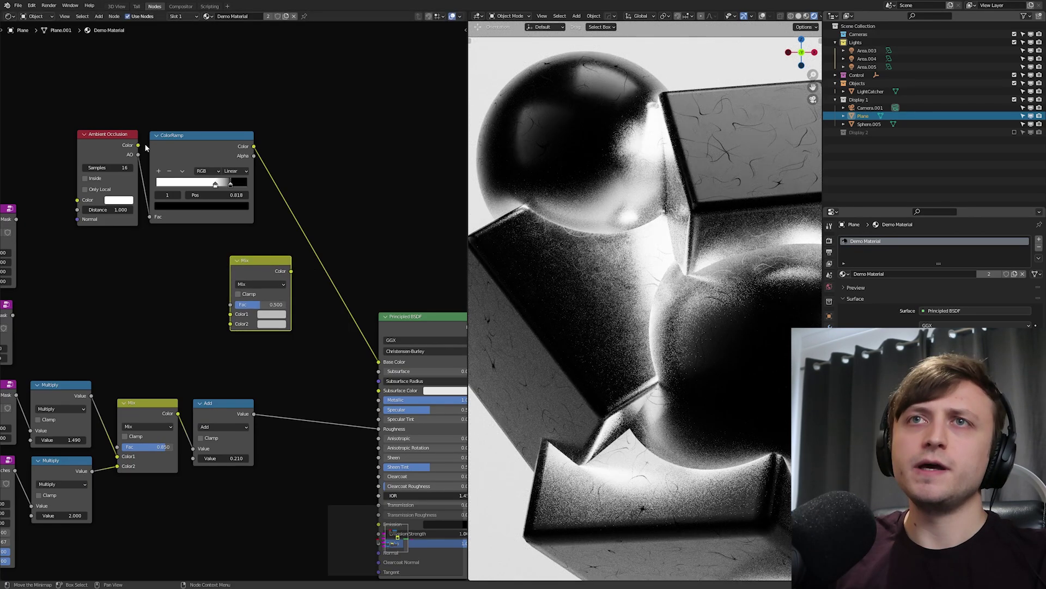
click(256, 149)
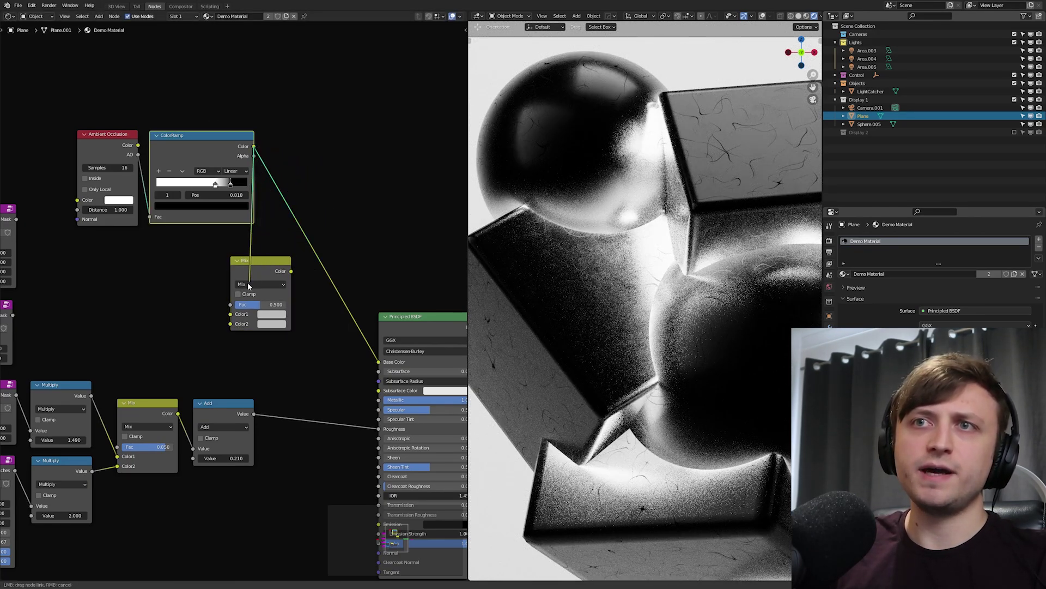
drag(232, 306, 231, 306)
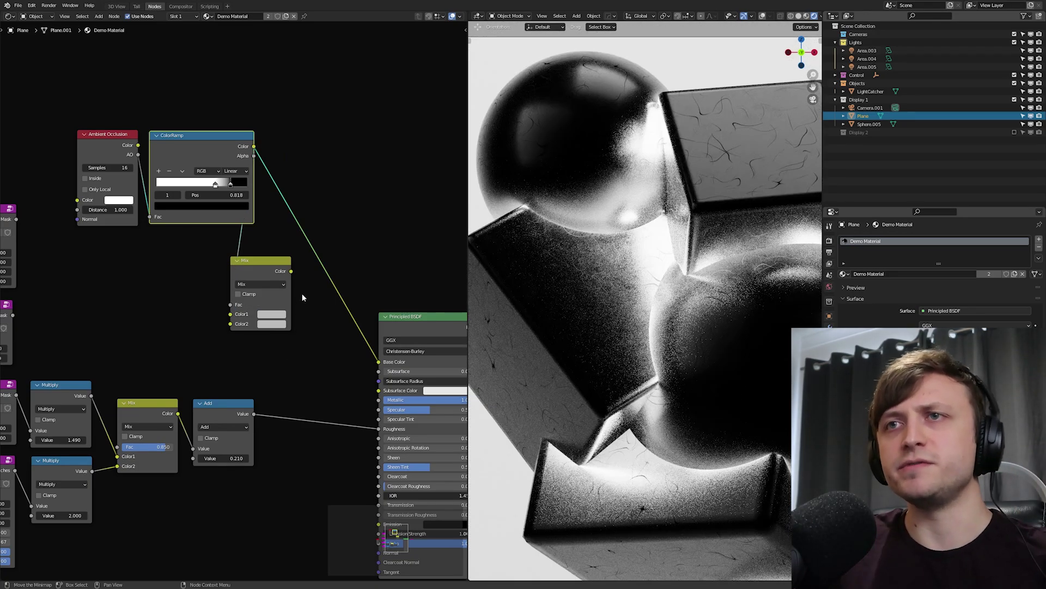
drag(291, 271, 380, 361)
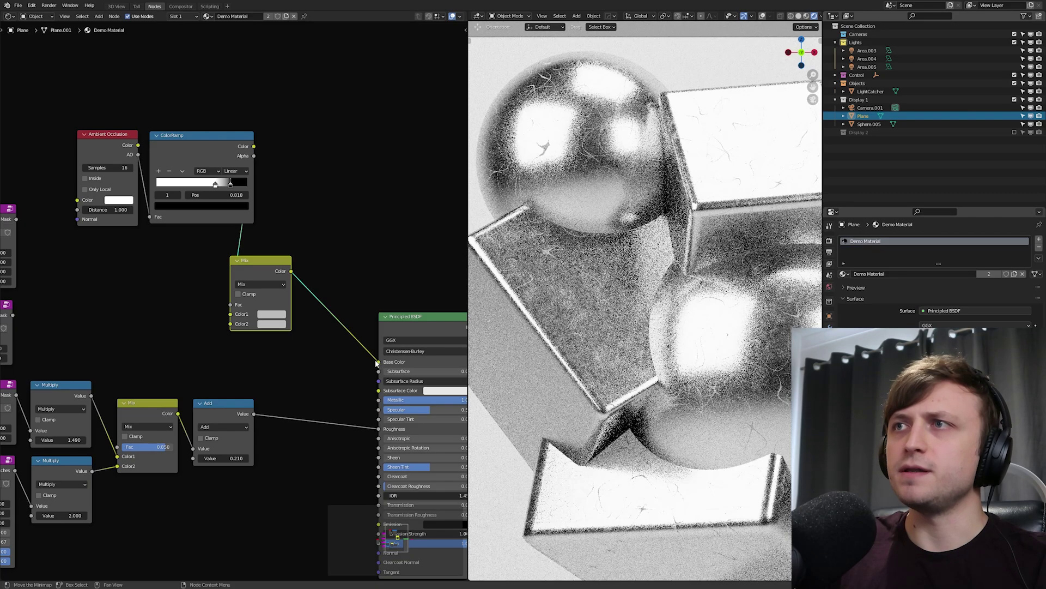
Set the new Mix node's Color2 to a vivid purple and check the coloured crevices in a maximized viewport.
click(265, 326)
mouse_move(332, 215)
mouse_down()
mouse_move(332, 251)
mouse_move(332, 192)
mouse_move(332, 254)
mouse_move(332, 200)
mouse_move(318, 224)
mouse_up()
click(267, 314)
click(272, 323)
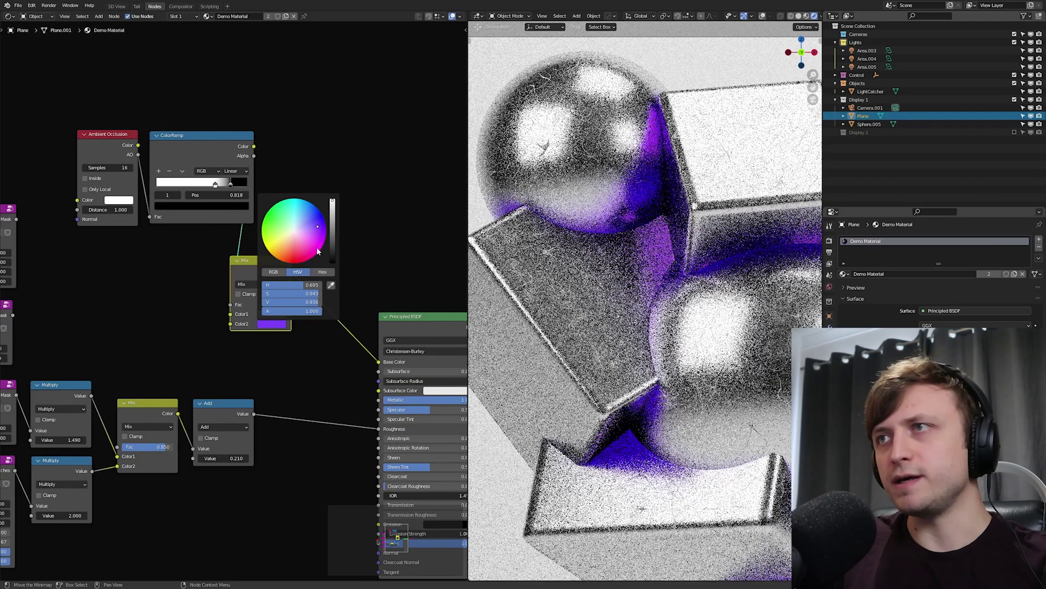
key(ctrl+space)
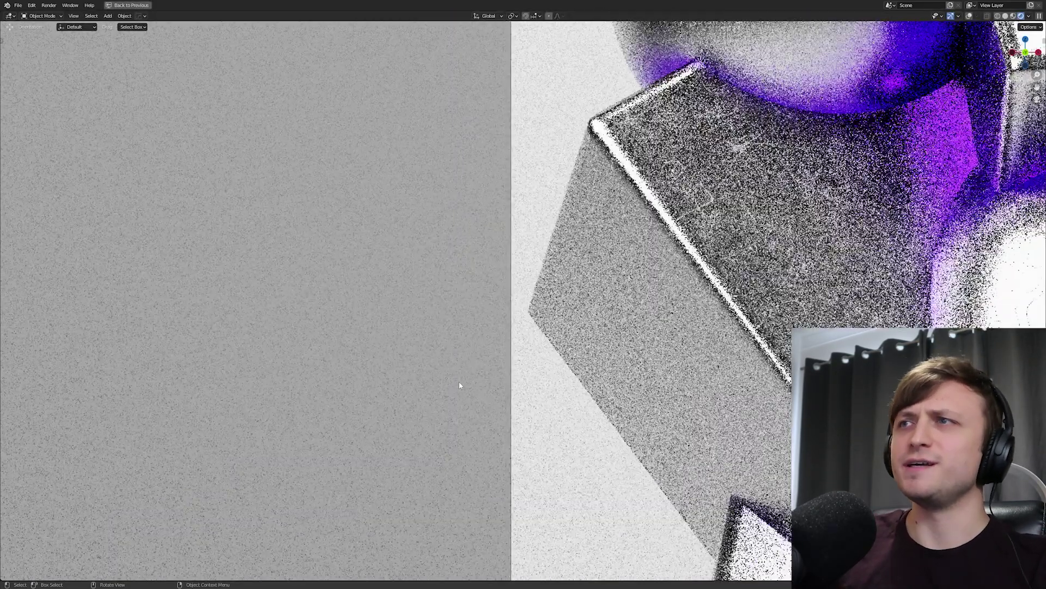
scroll(459, 384, down, 3)
shift+middle_drag(654, 403, 434, 404)
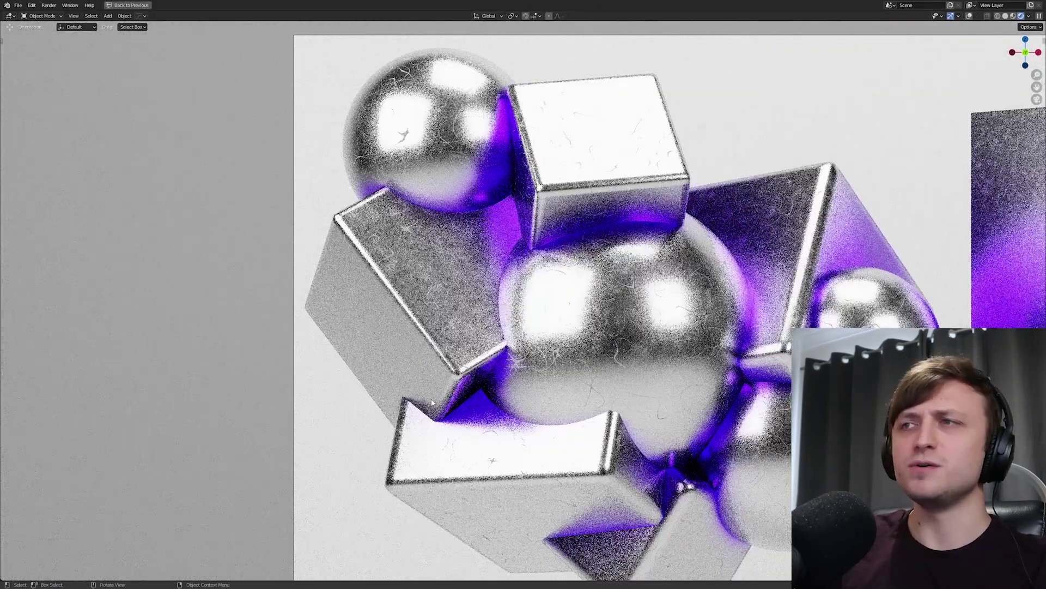
key(ctrl+space)
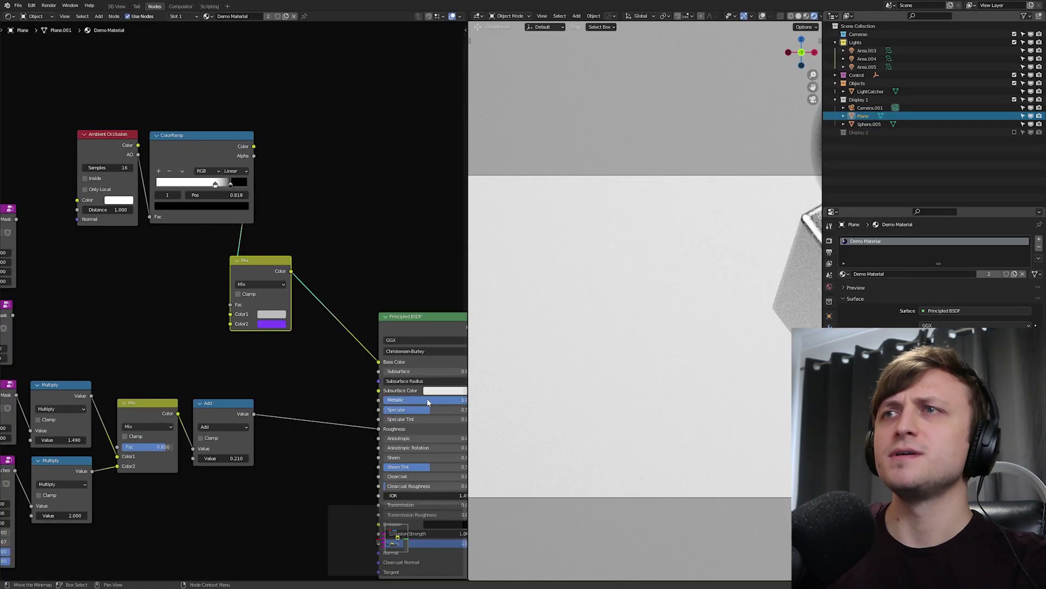
Place the Imperfection Splotch node below Ambient Occlusion and connect its Mask to the Principled BSDF's Base Color.
middle_drag(240, 267, 329, 250)
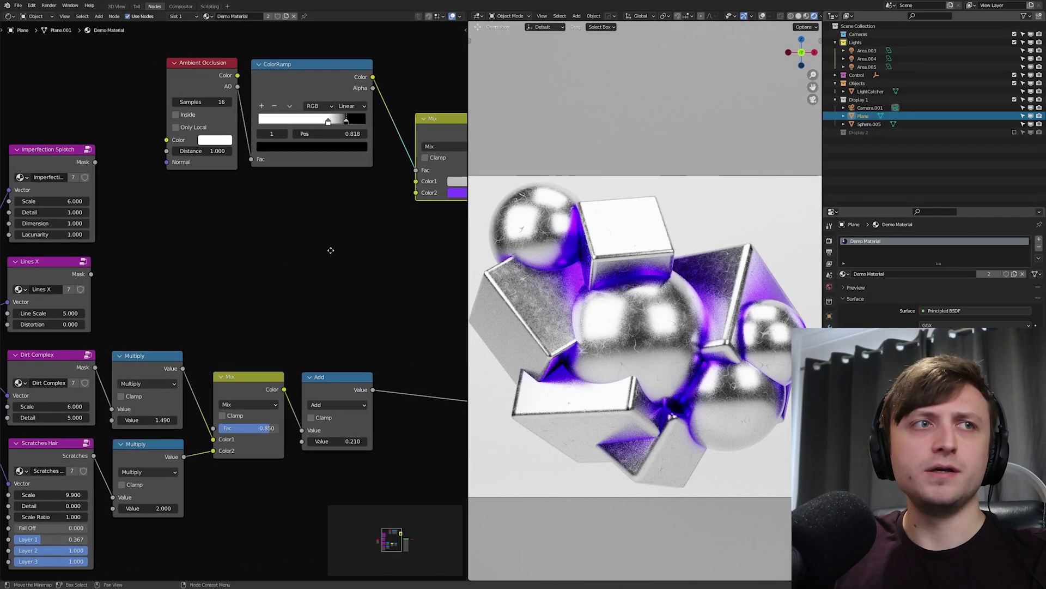
middle_drag(238, 248, 287, 243)
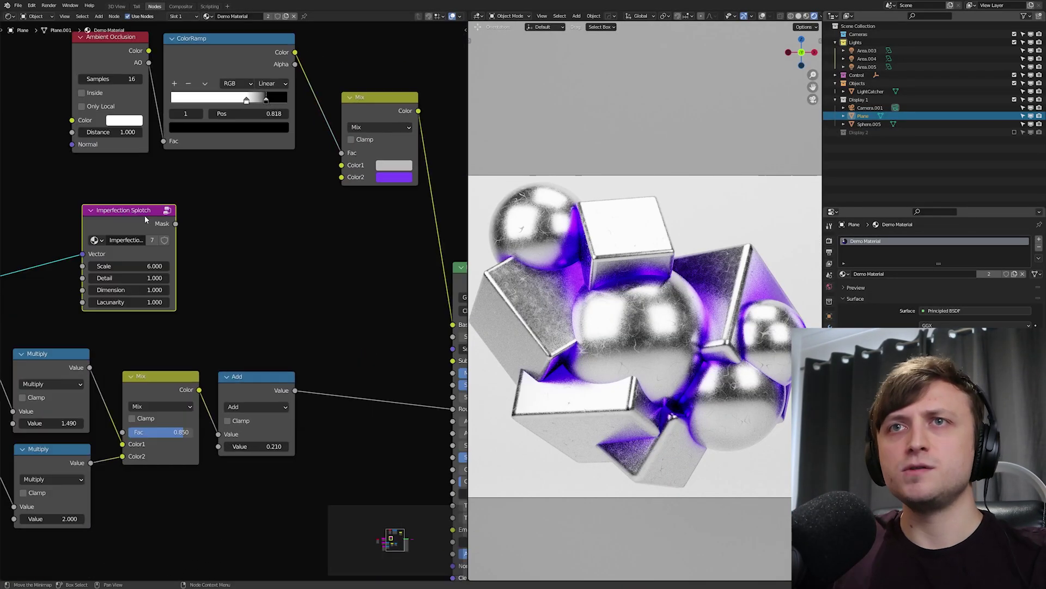
drag(143, 217, 120, 218)
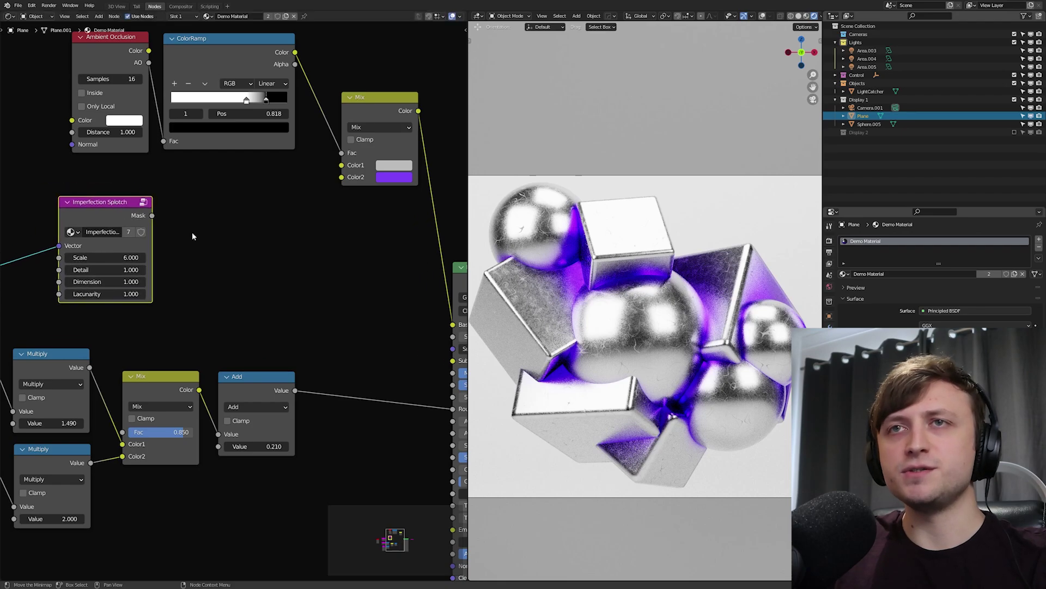
middle_drag(192, 231, 146, 227)
scroll(145, 227, down, 1)
drag(302, 306, 393, 318)
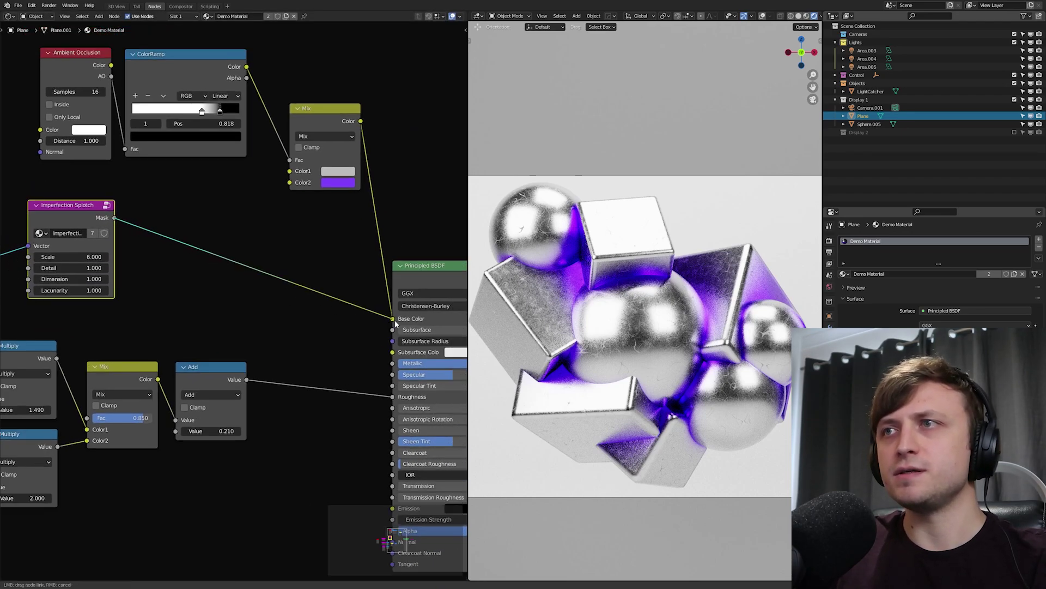
scroll(627, 305, up, 5)
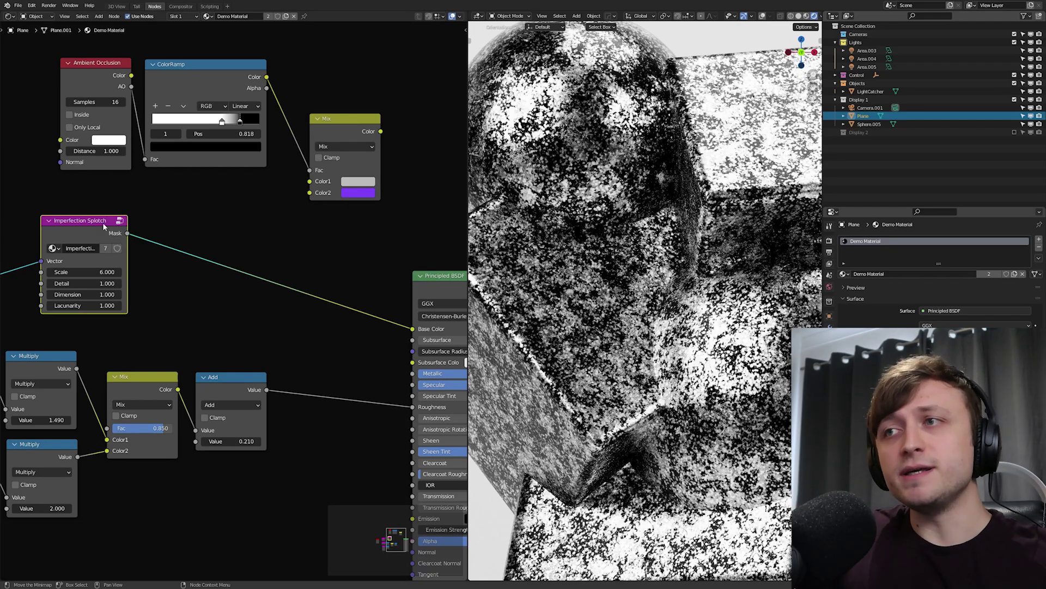
Insert a ColorRamp node between the Imperfection Splotch Mask and Base Color.
key(shift+a)
click(191, 204)
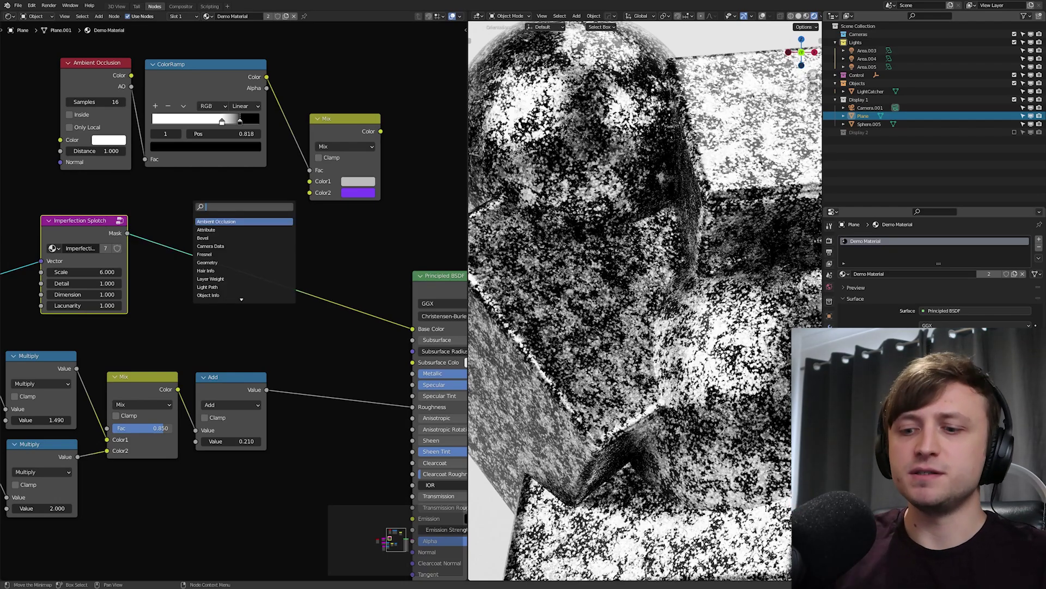
text(col)
key(Return)
click(168, 209)
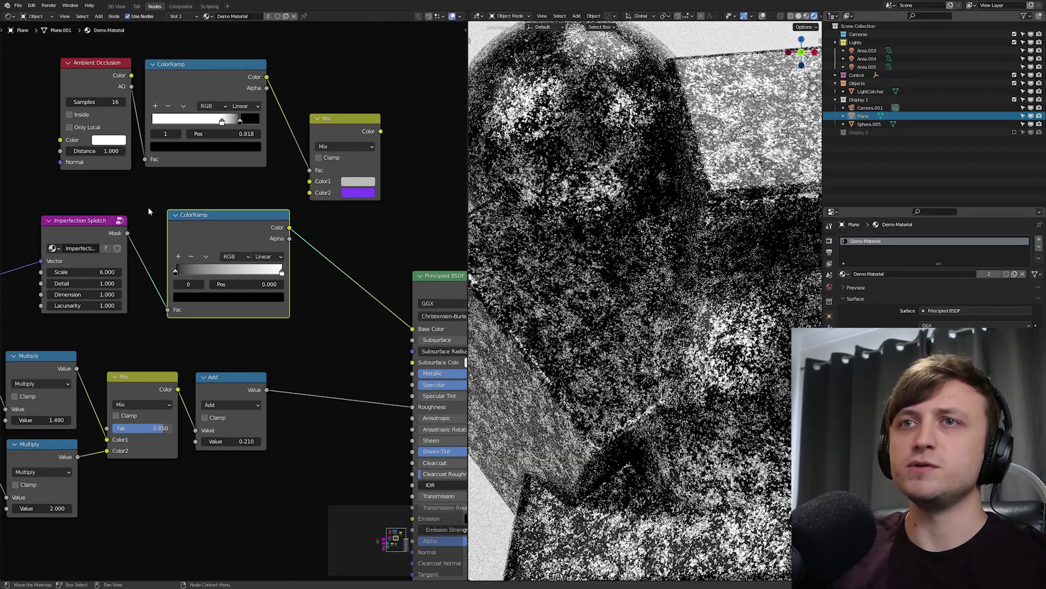
middle_drag(148, 207, 153, 223)
Colour the first stop of the splotch ColorRamp deep blue and move it to 0.182.
drag(183, 286, 254, 295)
click(230, 310)
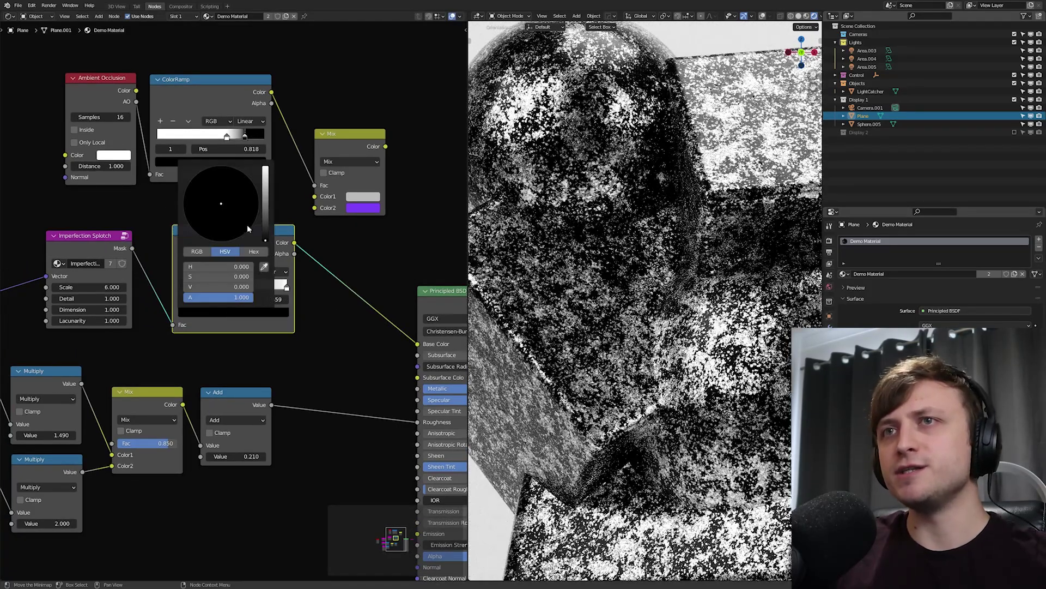
drag(265, 223, 249, 182)
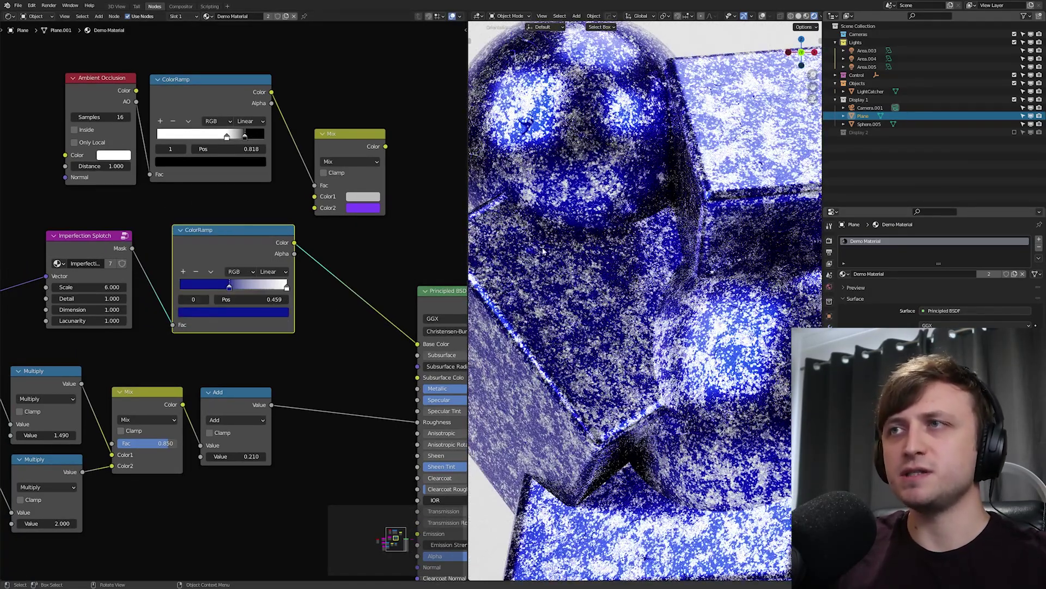
scroll(160, 236, up, 2)
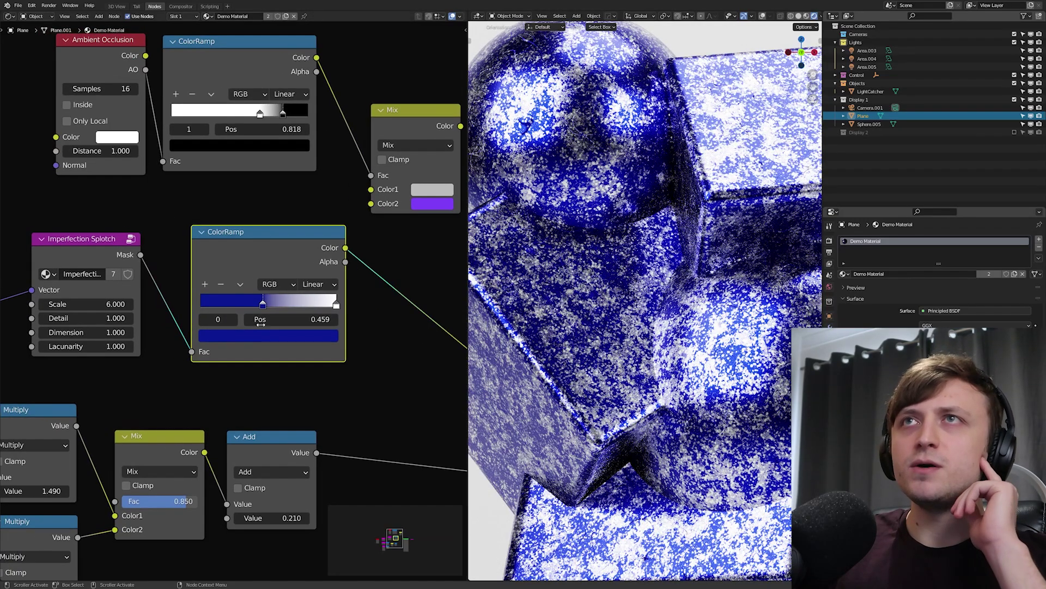
drag(257, 305, 220, 304)
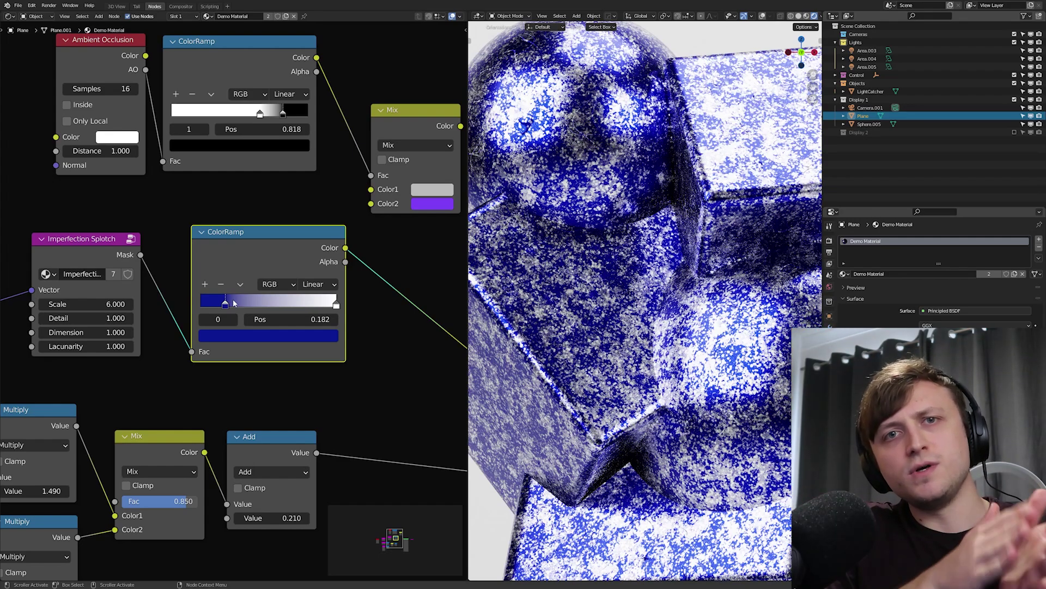
Move the first stop of the splotch ColorRamp close to the start and recolour it a dark rust brown.
drag(234, 304, 214, 305)
click(234, 337)
drag(243, 225, 240, 233)
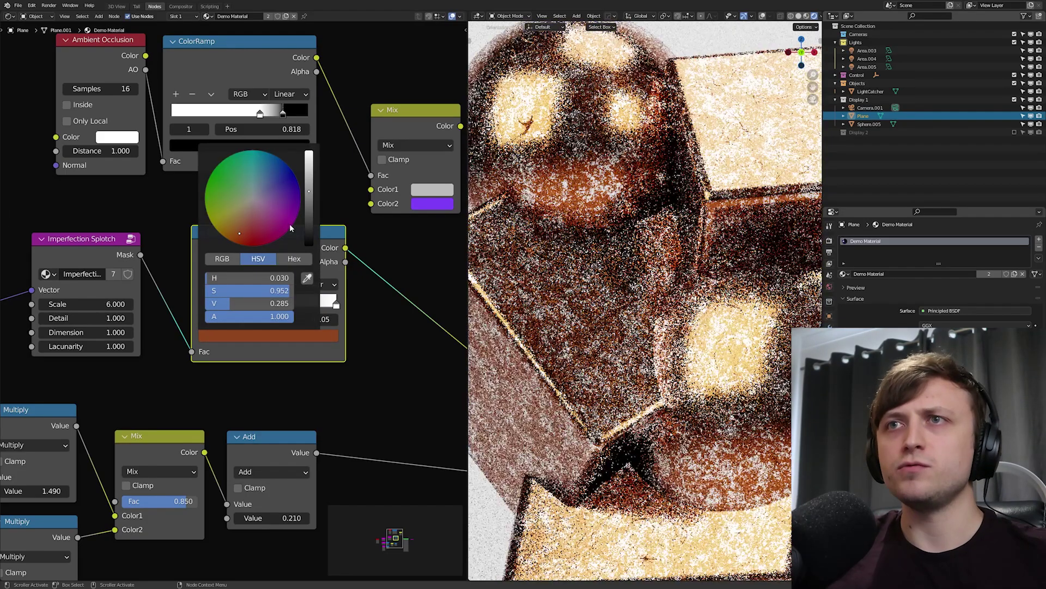
Give the second stop of the splotch ColorRamp the same rust brown and move it to 0.623.
click(298, 304)
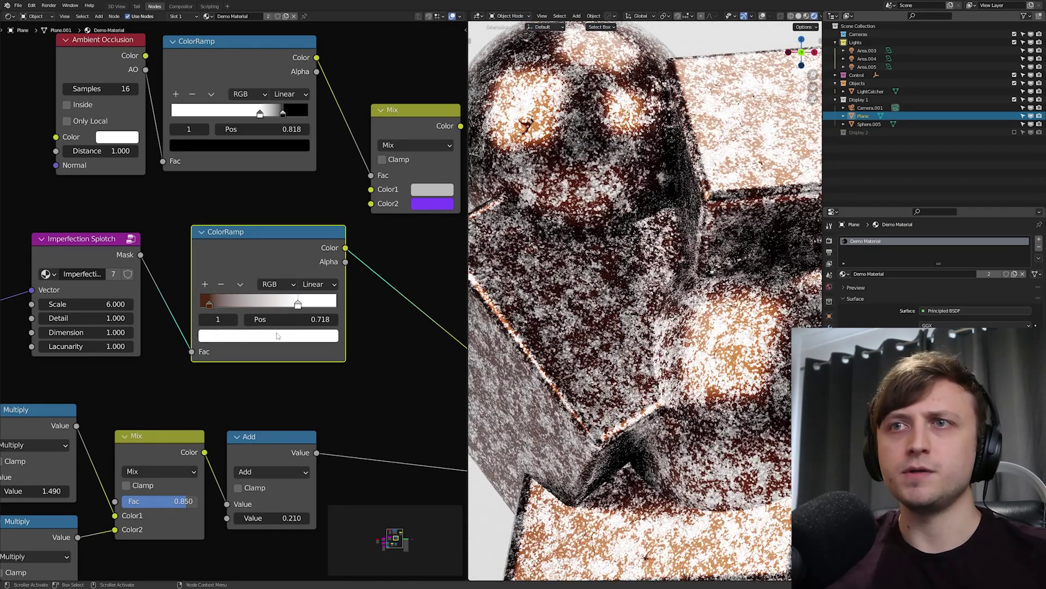
key(ctrl+v)
drag(298, 303, 285, 306)
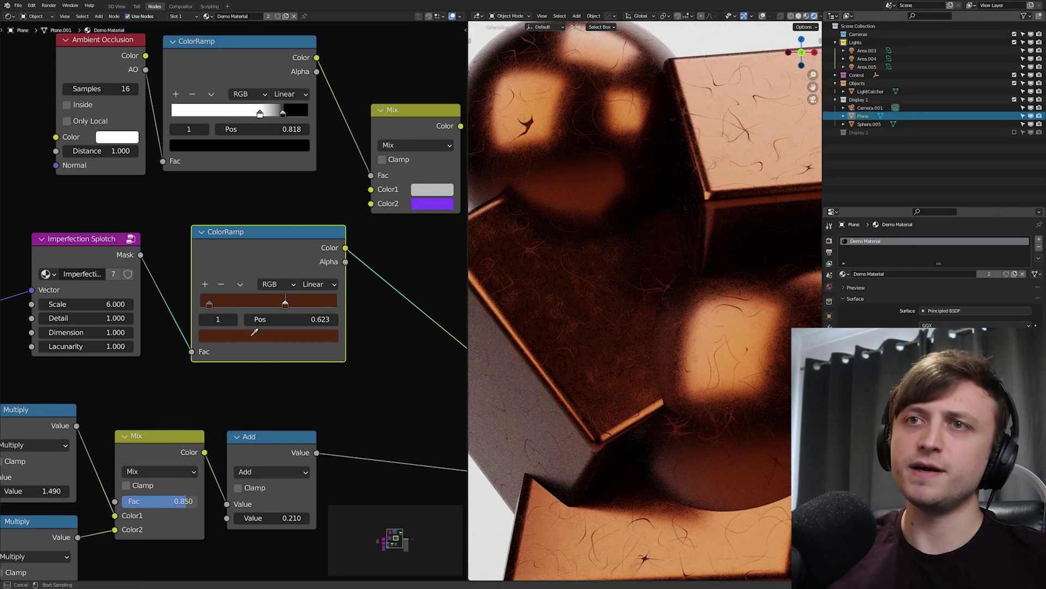
click(224, 110)
key(ctrl+z)
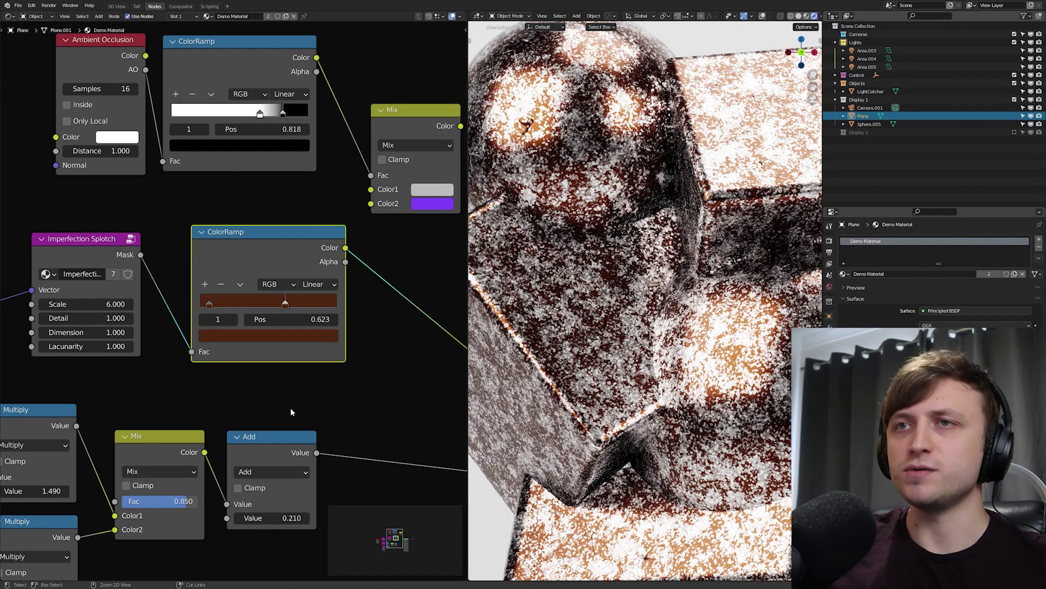
Add a light copper stop at 0.239 and a darker copper stop at 0.141 between the splotch ColorRamp's two brown stops.
click(268, 335)
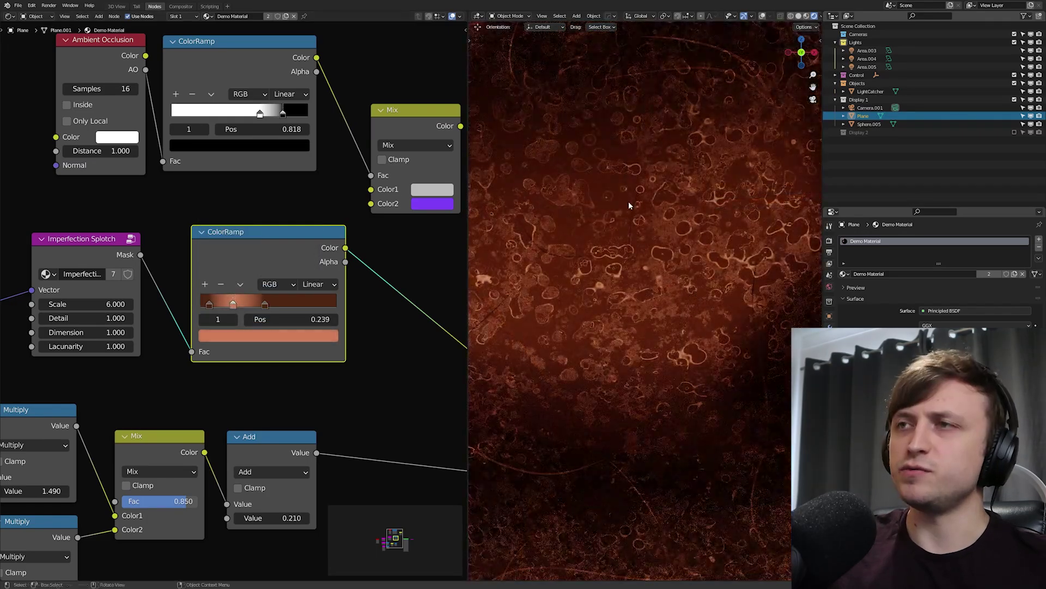
scroll(611, 366, down, 4)
scroll(611, 366, up, 4)
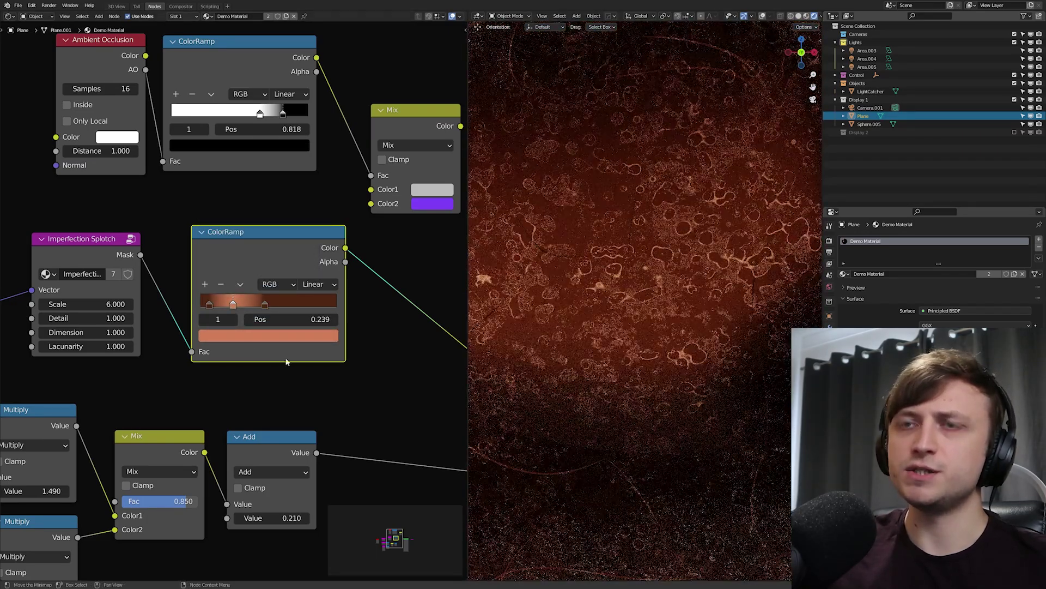
mouse_move(233, 305)
mouse_down()
mouse_move(271, 303)
mouse_move(214, 303)
mouse_up()
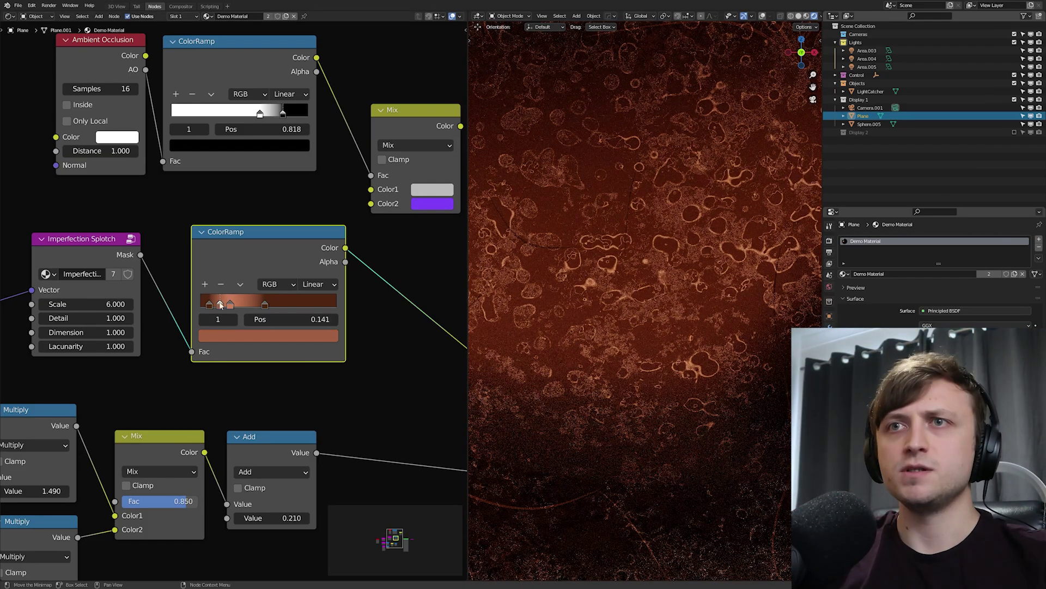
click(248, 335)
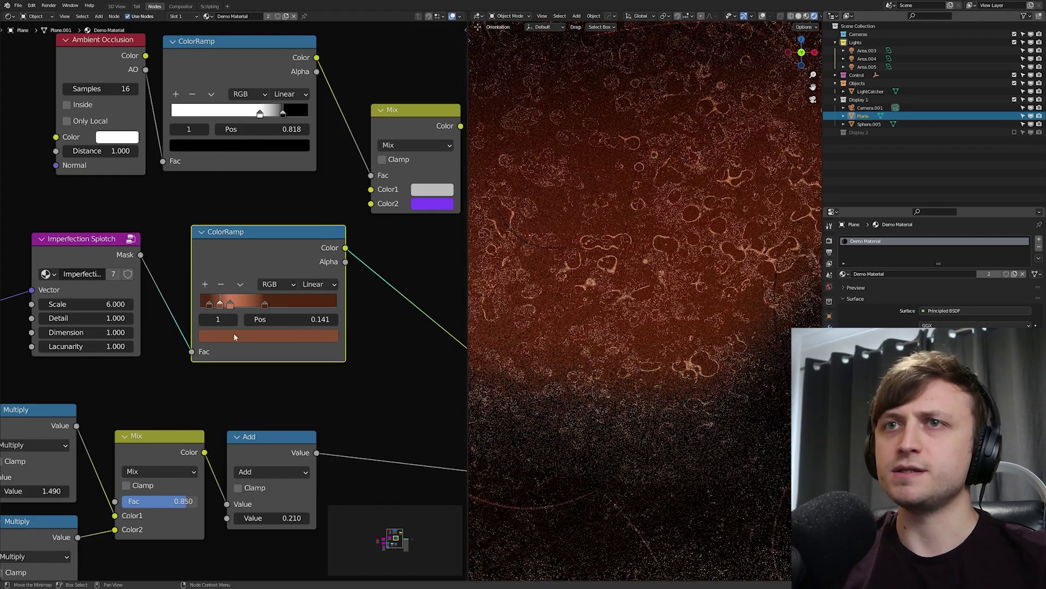
Add a stop at 0.357 to the splotch ColorRamp, between the light copper and the last rust brown stop.
ctrl+click(249, 301)
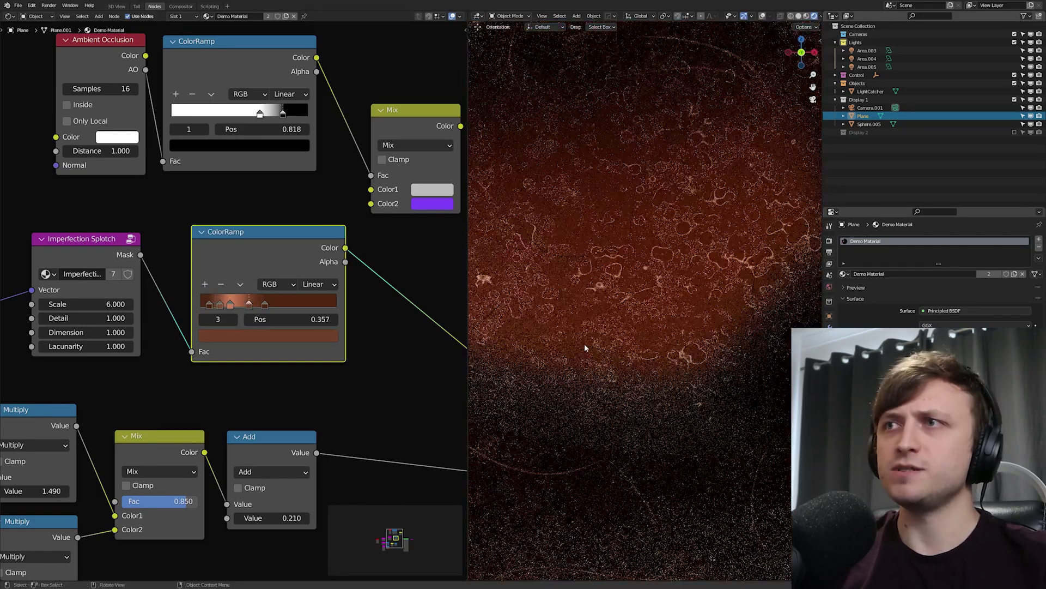
scroll(585, 343, down, 8)
shift+middle_drag(728, 353, 653, 349)
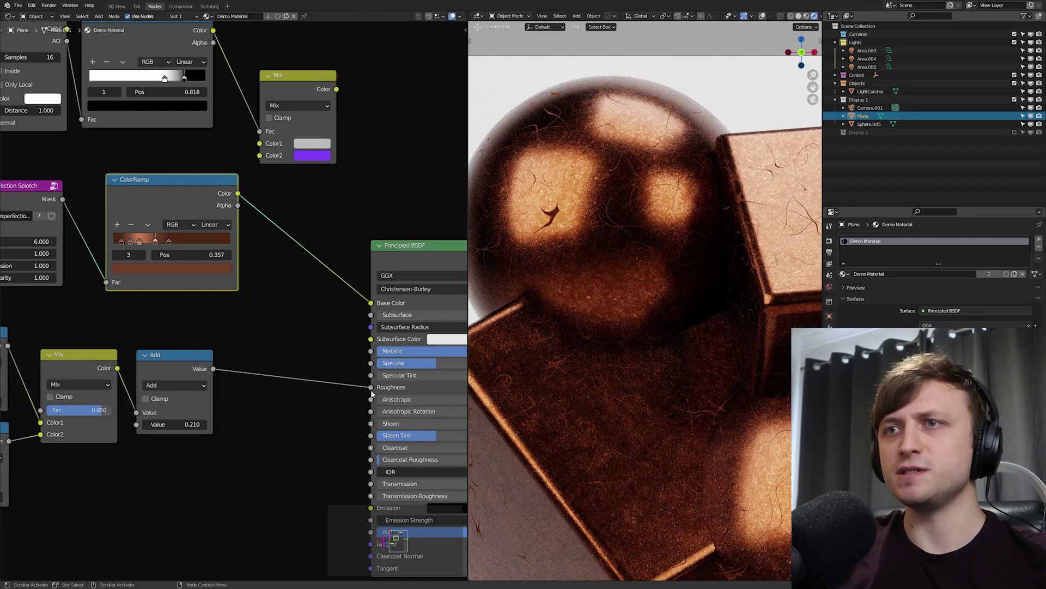
Disconnect the Add node from the Principled BSDF's Roughness and inspect the rust pattern on the sphere and cubes.
drag(371, 387, 338, 381)
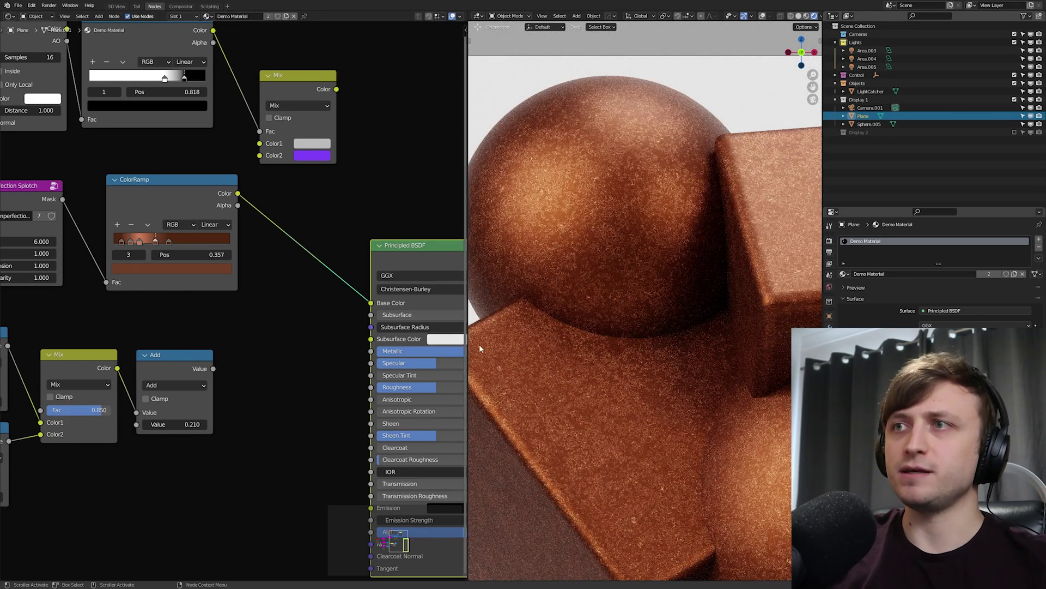
scroll(626, 280, up, 4)
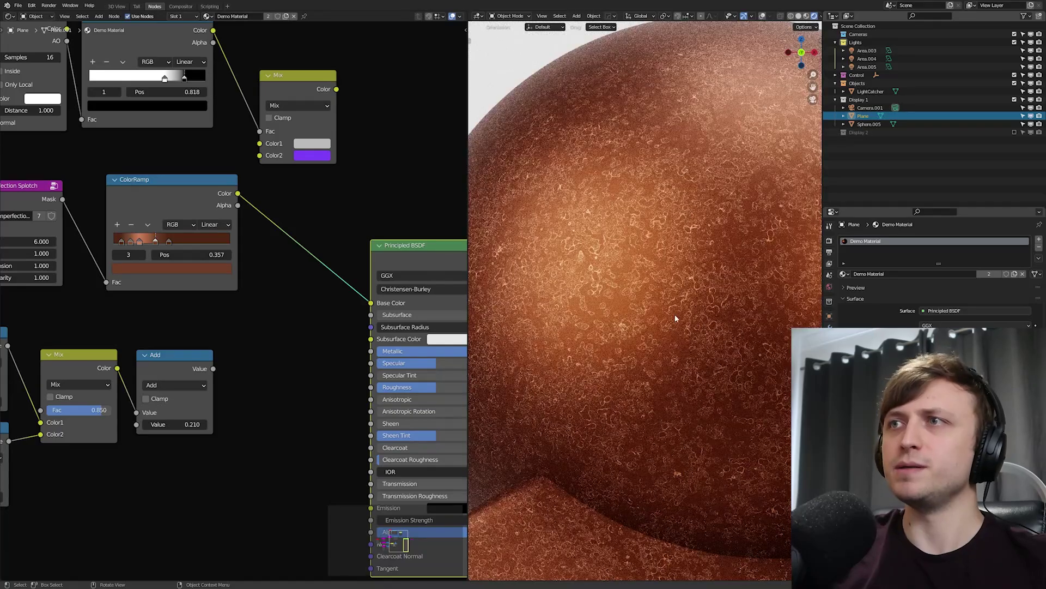
scroll(571, 431, down, 2)
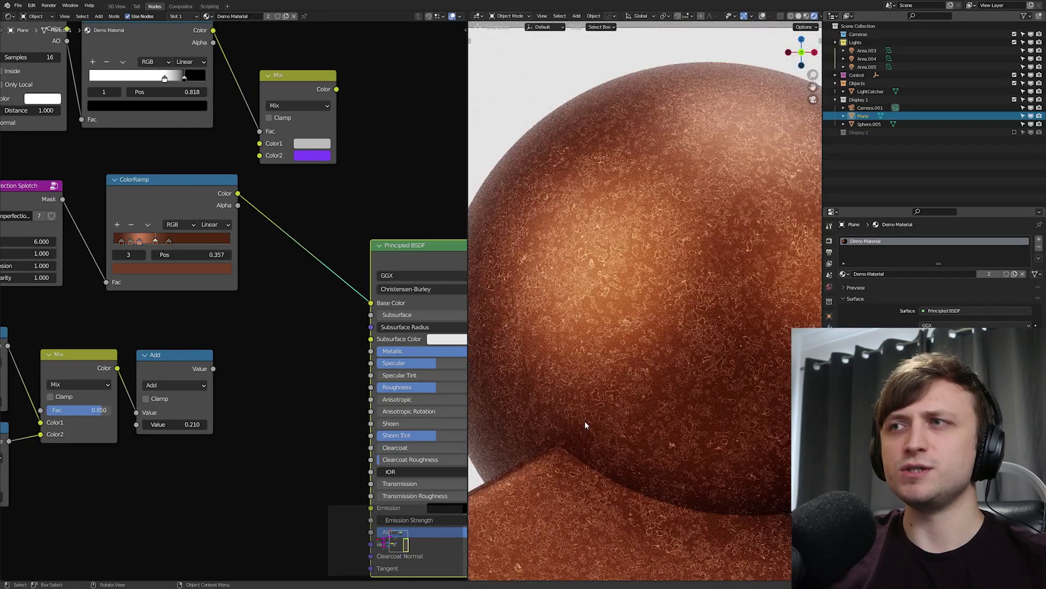
middle_drag(585, 421, 673, 410)
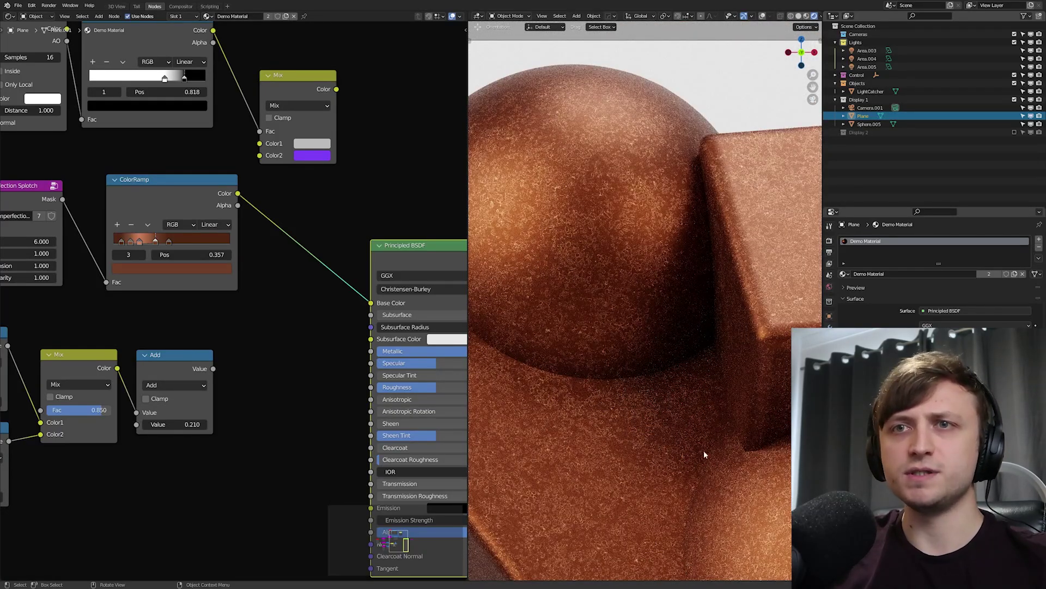
drag(213, 368, 313, 380)
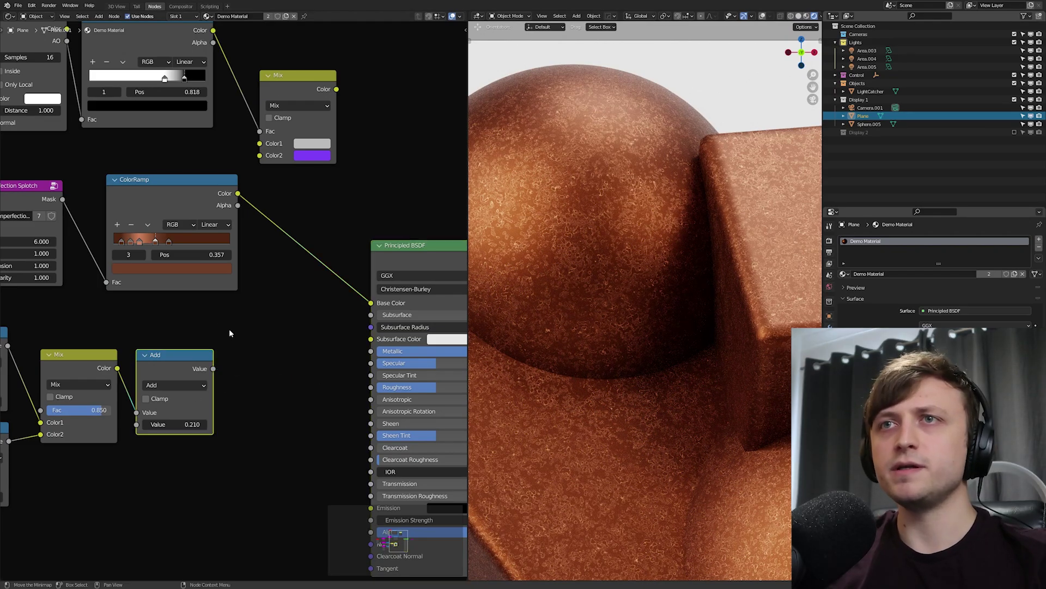
Connect the splotch ColorRamp's colour to Color2 of the ambient occlusion Mix node and shift that Mix node slightly.
scroll(302, 368, down, 1)
middle_drag(230, 319, 177, 357)
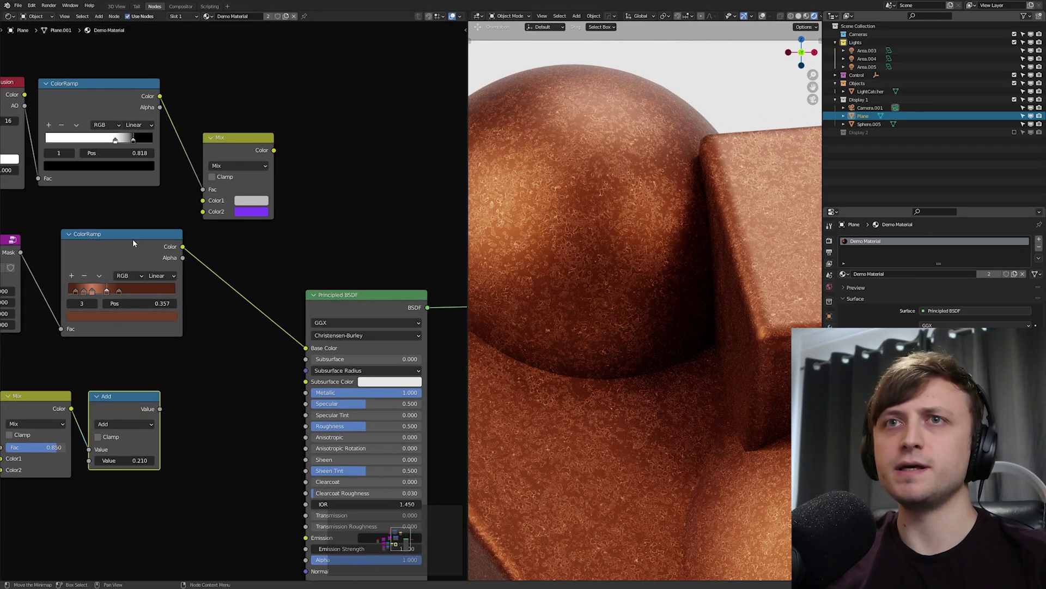
click(122, 234)
scroll(176, 247, up, 1)
middle_drag(176, 247, 288, 276)
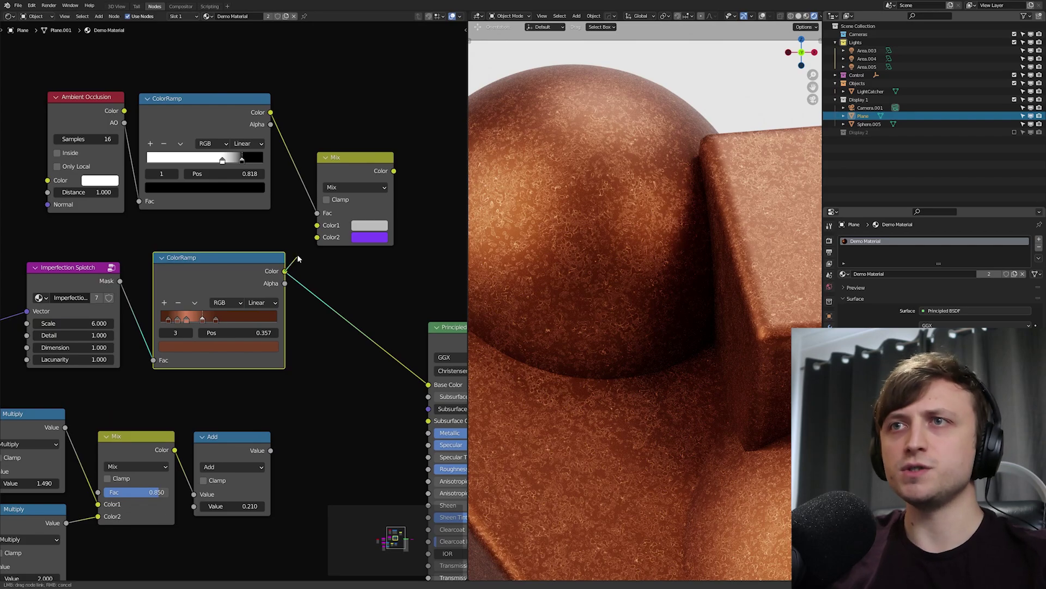
drag(318, 240, 318, 241)
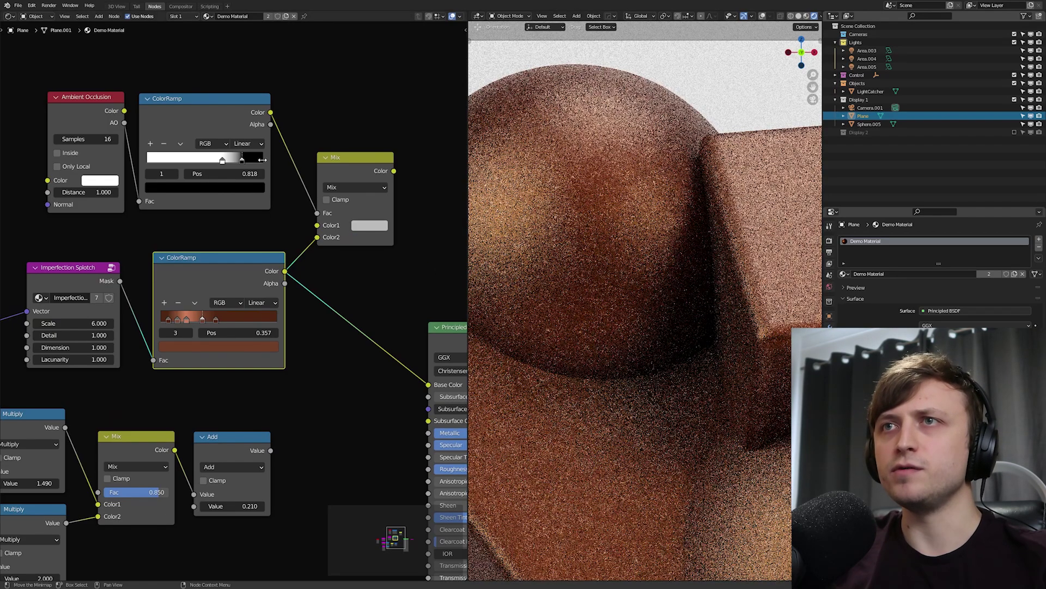
drag(338, 181, 349, 179)
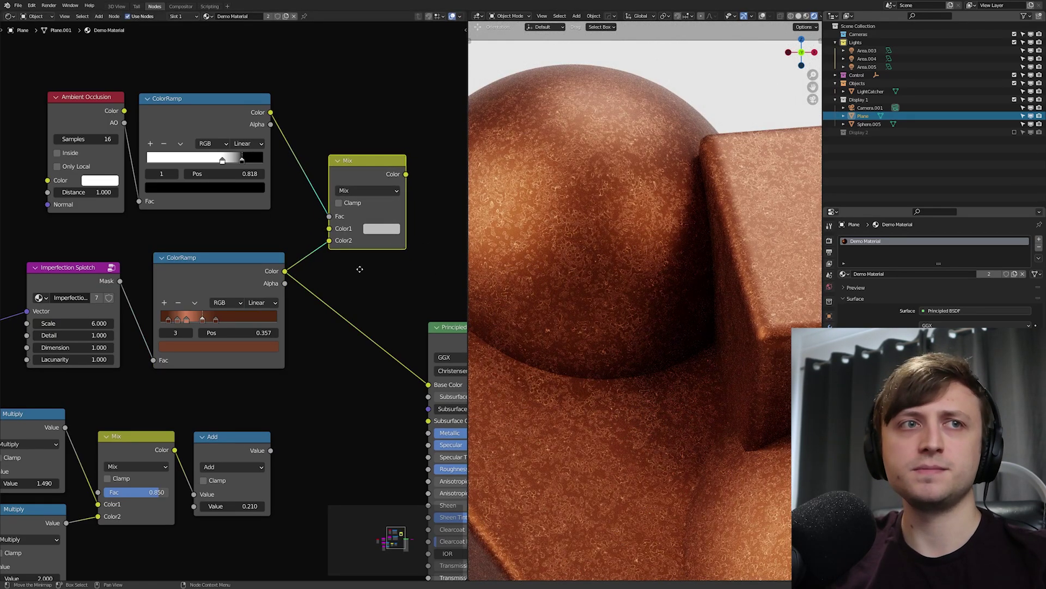
Connect the ambient occlusion Mix node's colour to the Principled BSDF's Base Color and reposition the Mix node.
middle_drag(360, 270, 329, 235)
drag(374, 140, 397, 349)
middle_drag(368, 295, 343, 295)
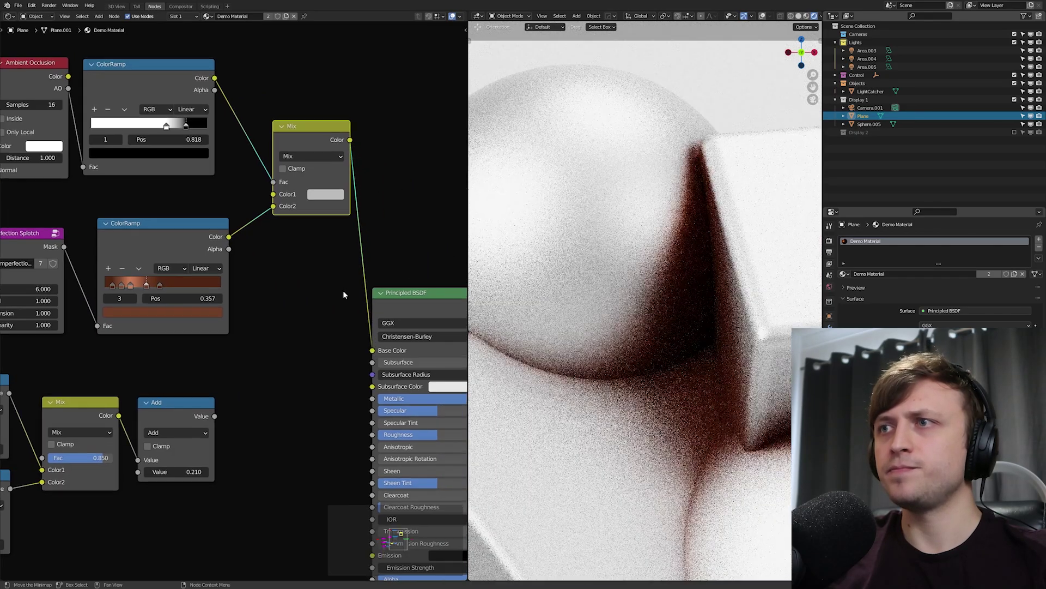
drag(304, 141, 295, 154)
Darken Color1 of the ambient occlusion Mix node to a grey with a value of 0.218.
middle_drag(645, 344, 644, 343)
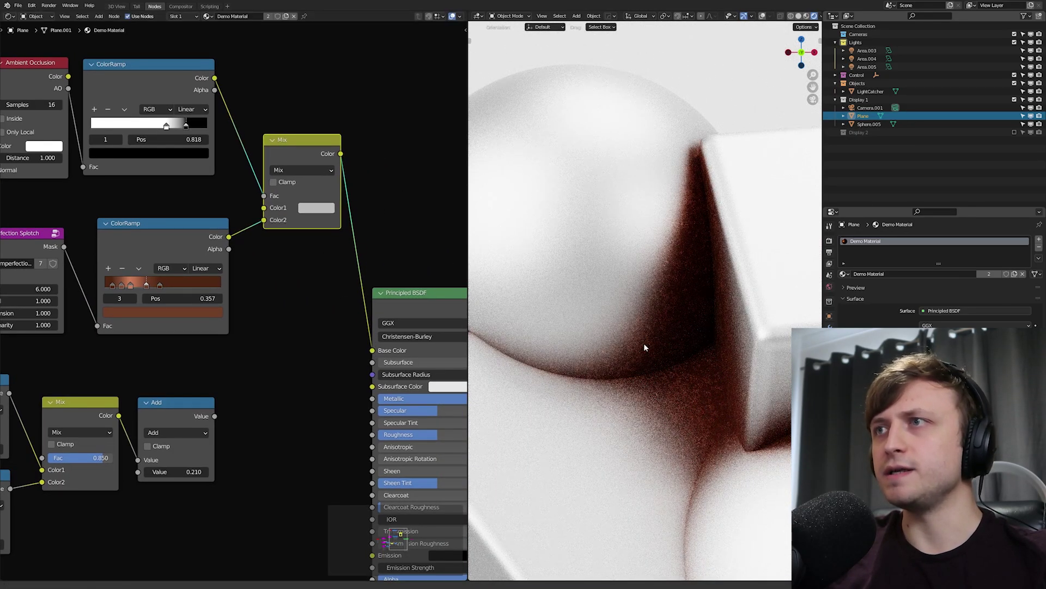
scroll(643, 342, up, 3)
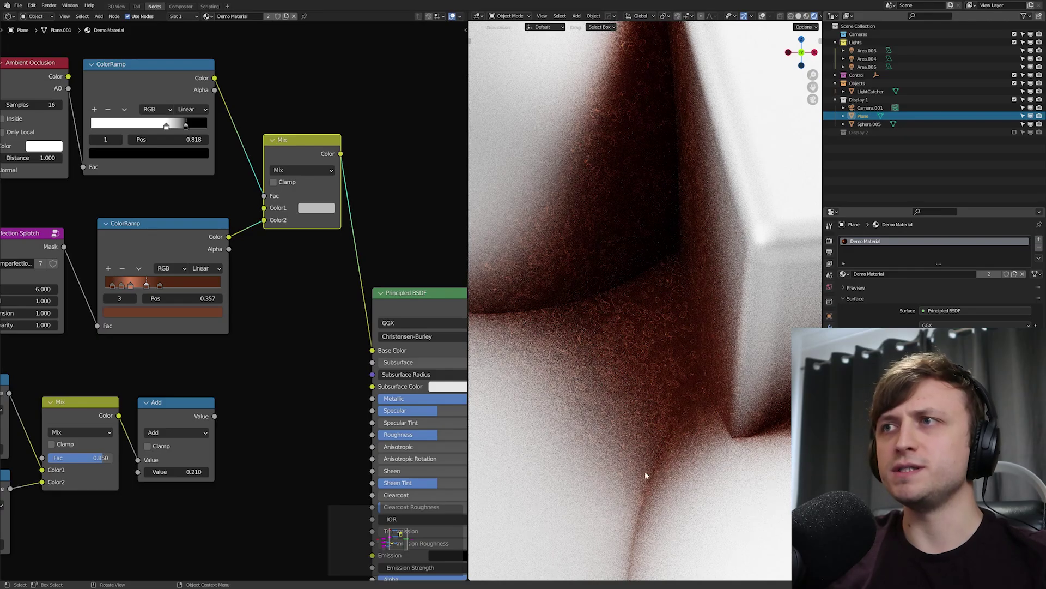
middle_drag(269, 325, 302, 352)
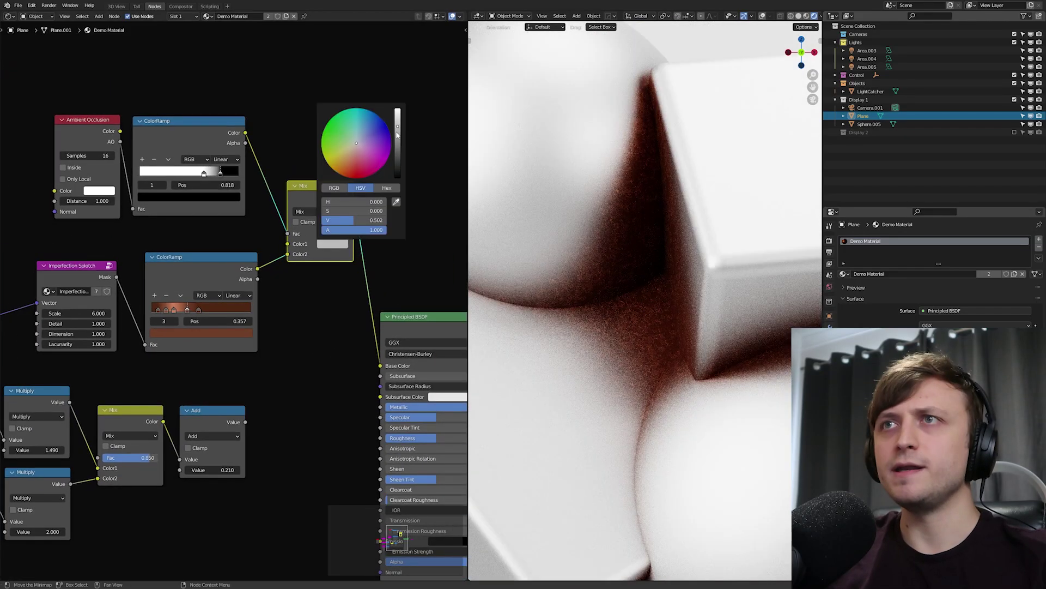
drag(397, 111, 397, 143)
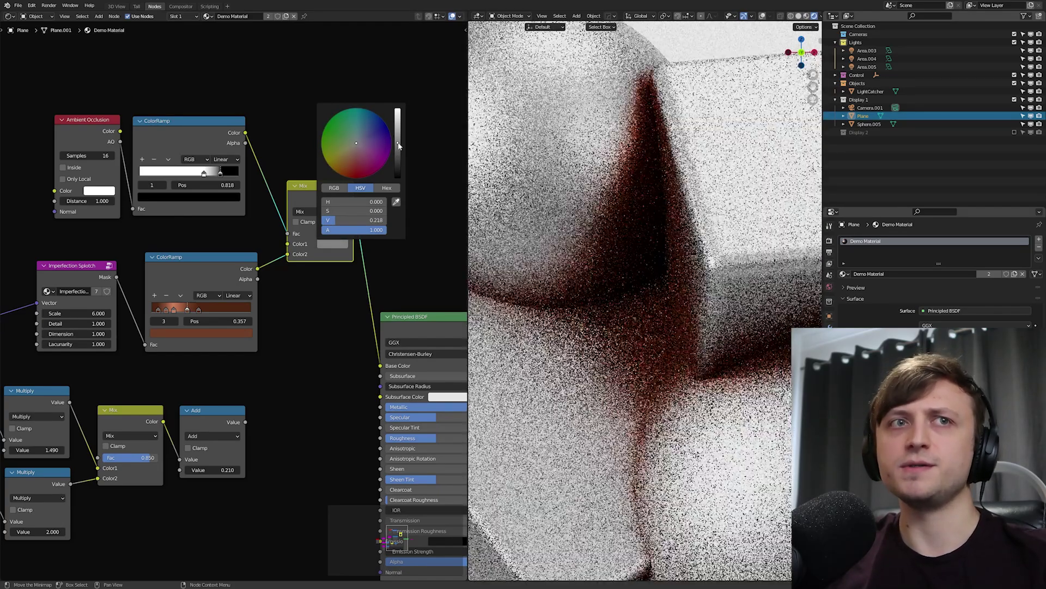
Tidy the layout of the ambient occlusion and splotch nodes with their ColorRamps.
scroll(298, 259, down, 1)
drag(153, 155, 134, 172)
drag(238, 151, 227, 166)
scroll(227, 235, up, 1)
middle_drag(227, 234, 246, 250)
scroll(246, 250, up, 1)
drag(282, 272, 275, 274)
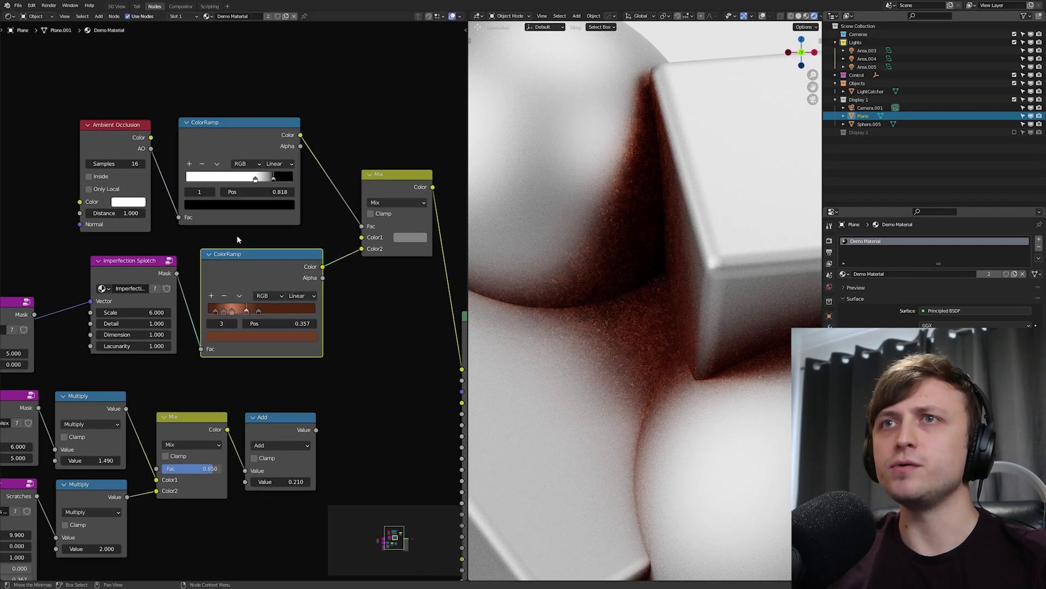
Soften the ambient occlusion ColorRamp by moving its black stop to 1.000 and its white stop to about 0.4.
middle_drag(201, 189, 239, 227)
scroll(238, 226, up, 2)
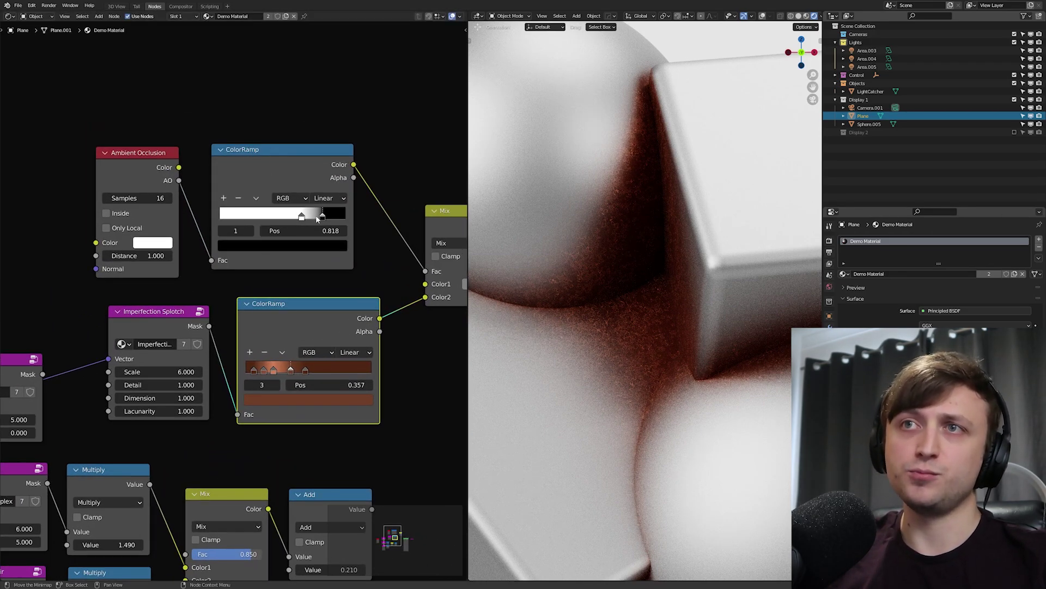
drag(302, 217, 370, 213)
key(ctrl+z)
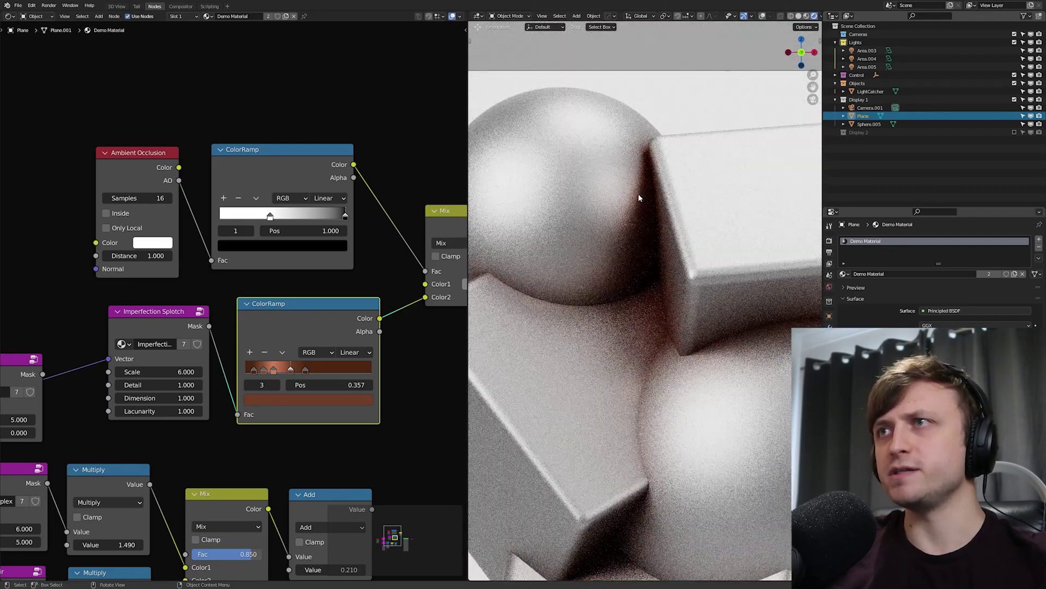
shift+middle_drag(570, 300, 628, 292)
shift+middle_drag(532, 292, 554, 275)
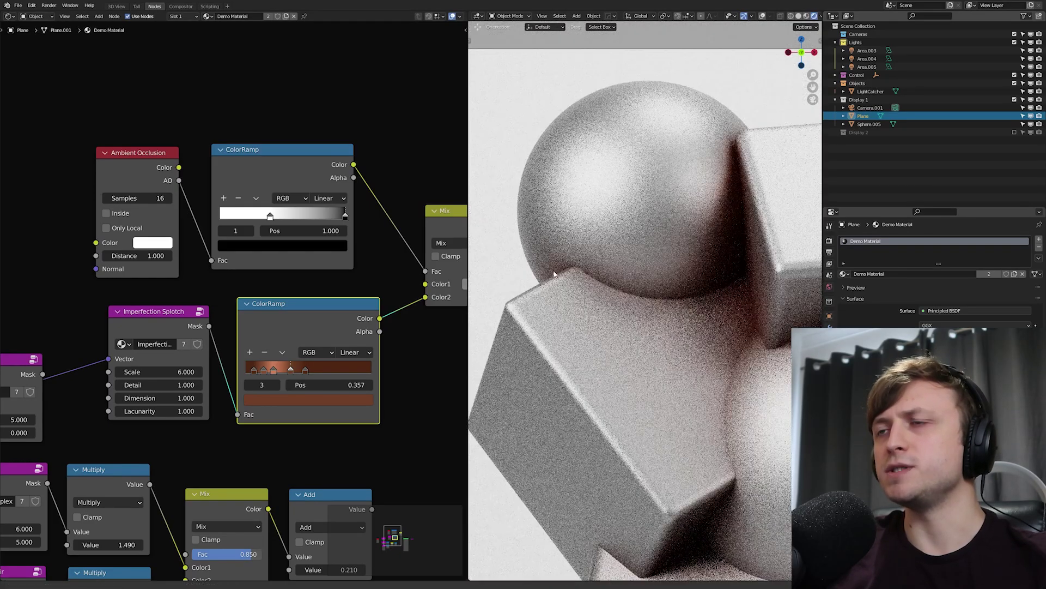
scroll(559, 275, down, 2)
key(ctrl+space)
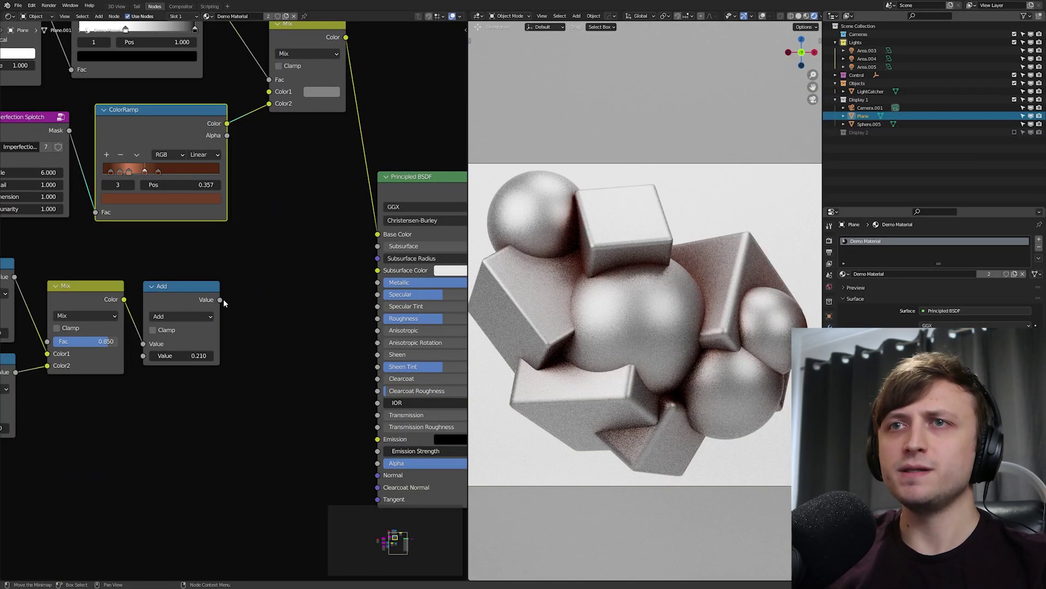
Connect the Add node's value to the Principled BSDF's Roughness.
drag(220, 300, 295, 315)
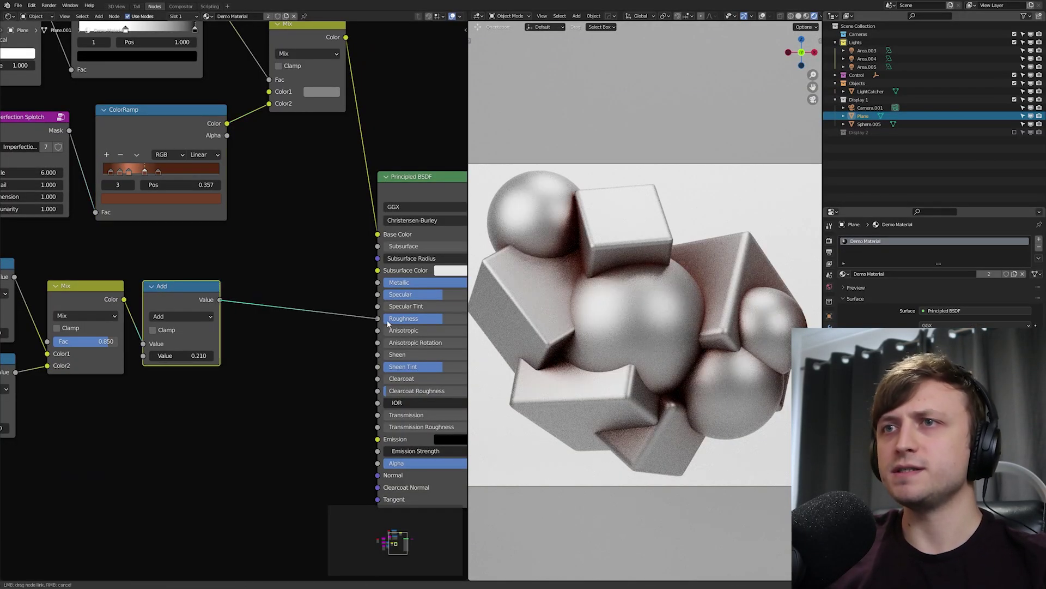
drag(387, 320, 387, 319)
middle_drag(393, 310, 312, 317)
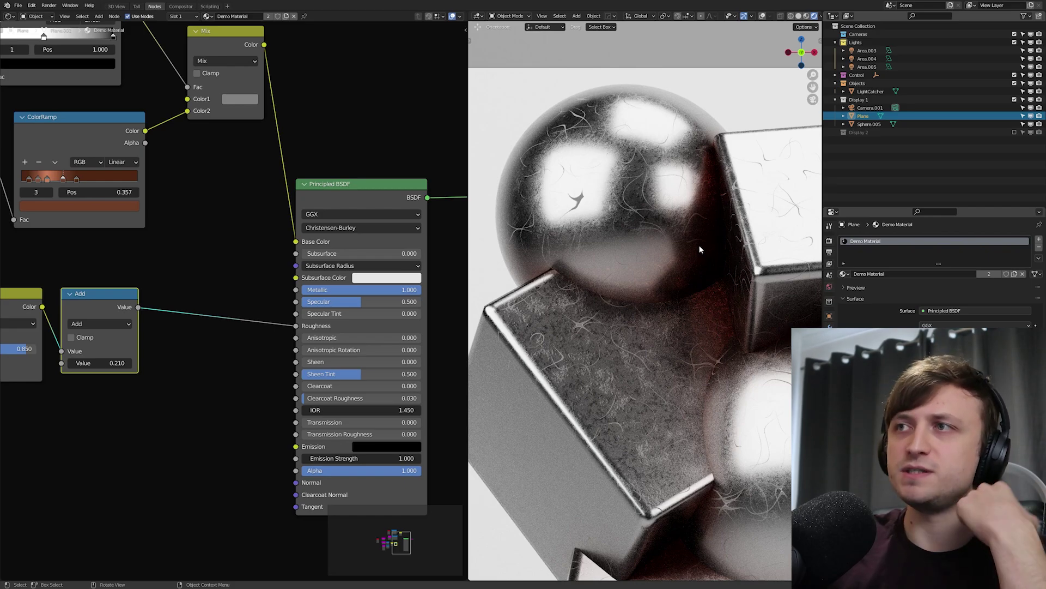
Annotate the node tree with an arrow from the scratch nodes towards the shader and a curve around the colour nodes.
middle_drag(131, 384, 396, 339)
scroll(371, 360, down, 1)
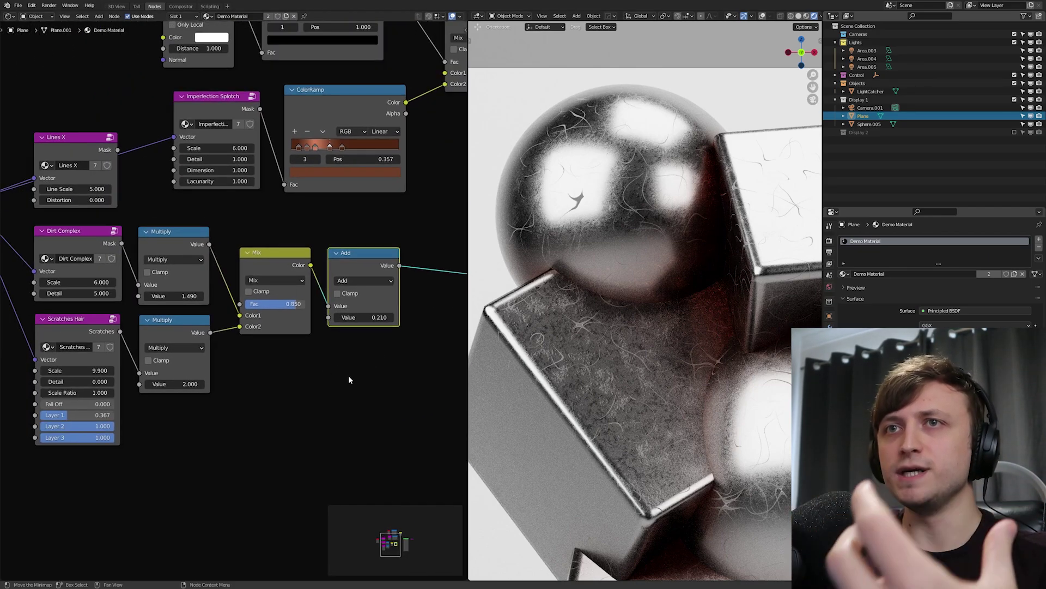
drag(412, 462, 100, 284)
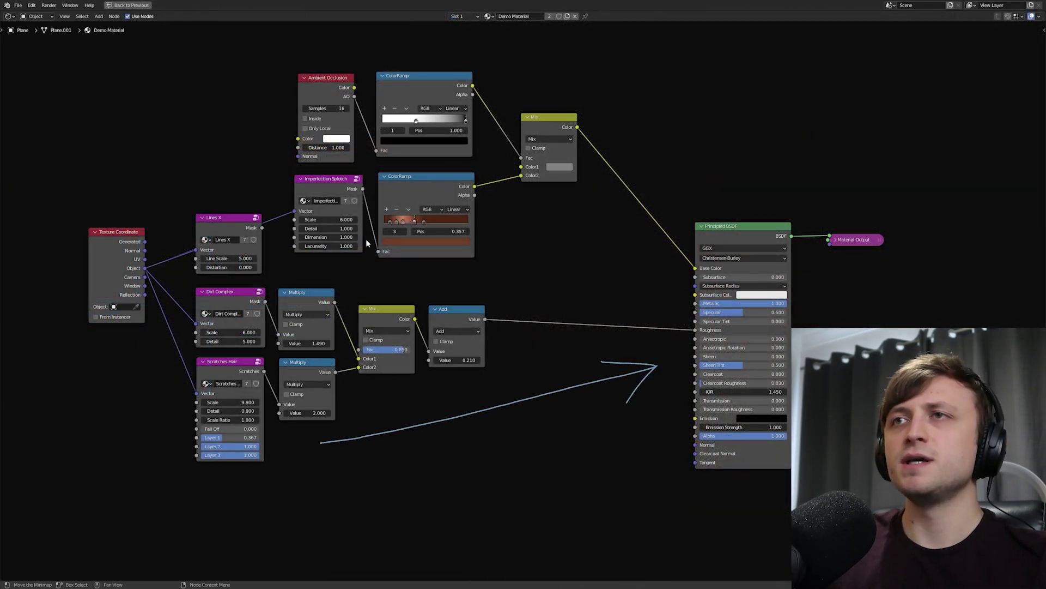
middle_drag(363, 260, 359, 283)
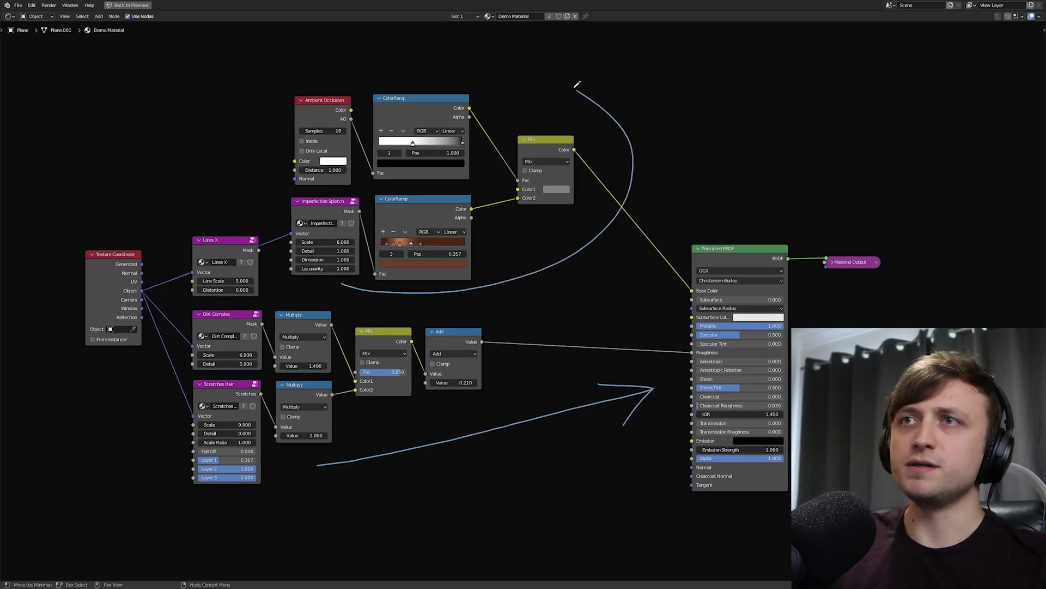
drag(442, 299, 456, 306)
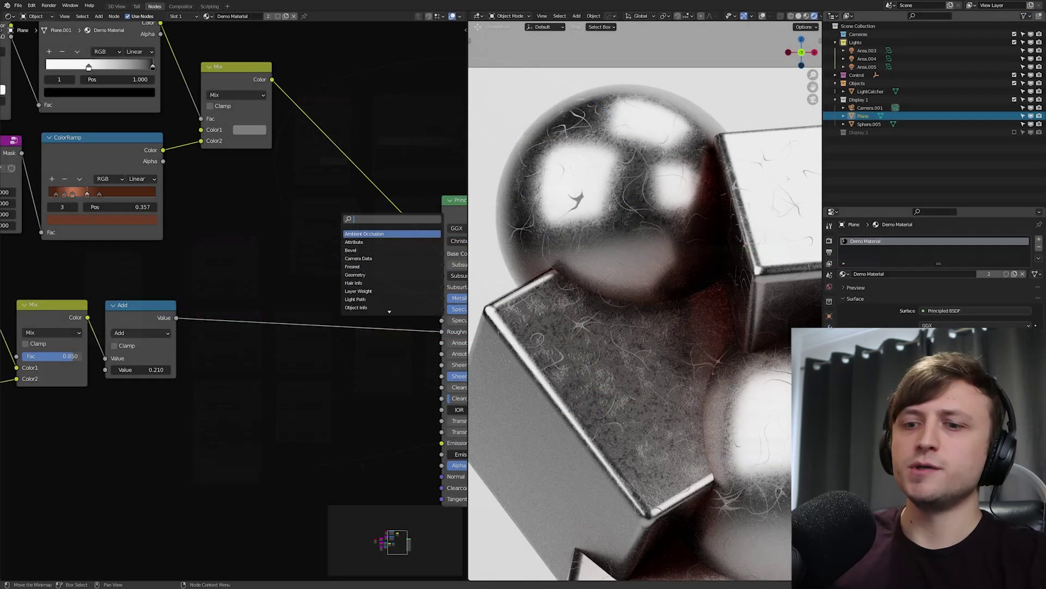
Add a second Mix colour node between the Add node and the Principled BSDF.
text(mix)
key(Return)
click(272, 205)
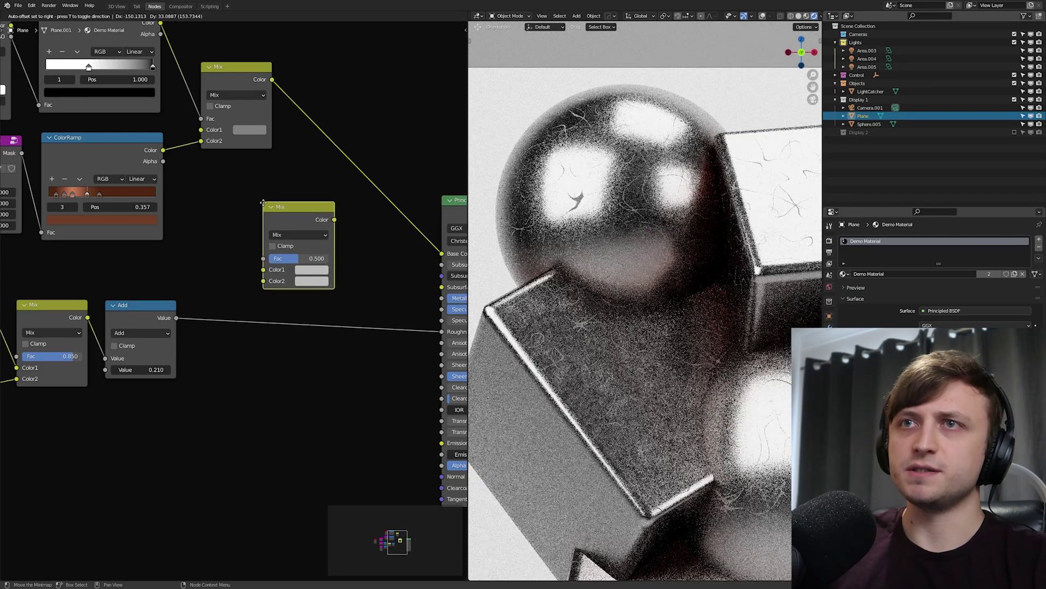
Connect the ambient occlusion ColorRamp's colour to the new Mix node's Fac and nudge the new node into place.
middle_drag(155, 25, 164, 79)
drag(168, 78, 206, 177)
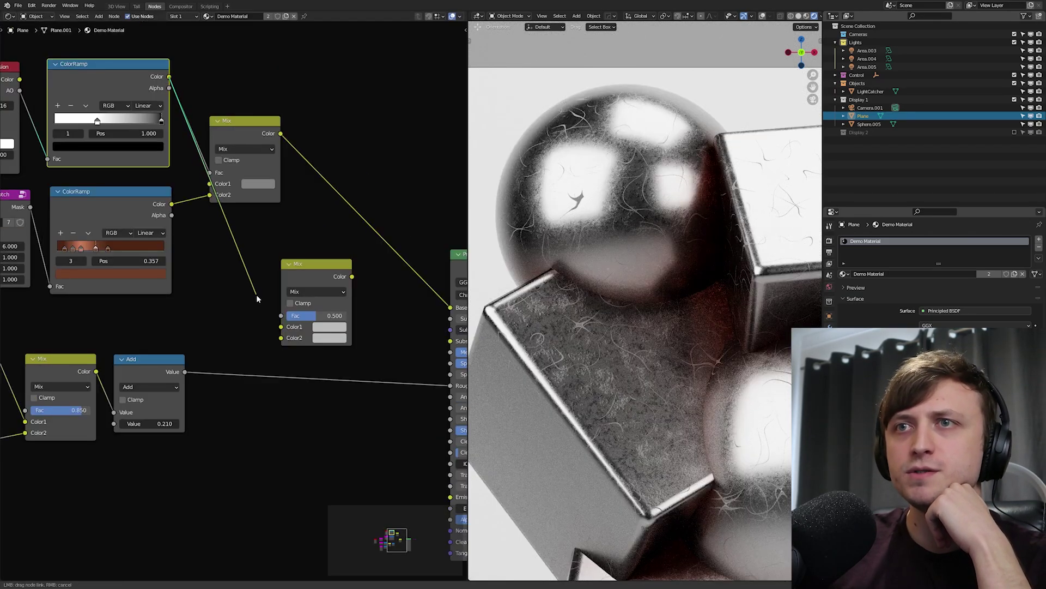
drag(258, 298, 281, 319)
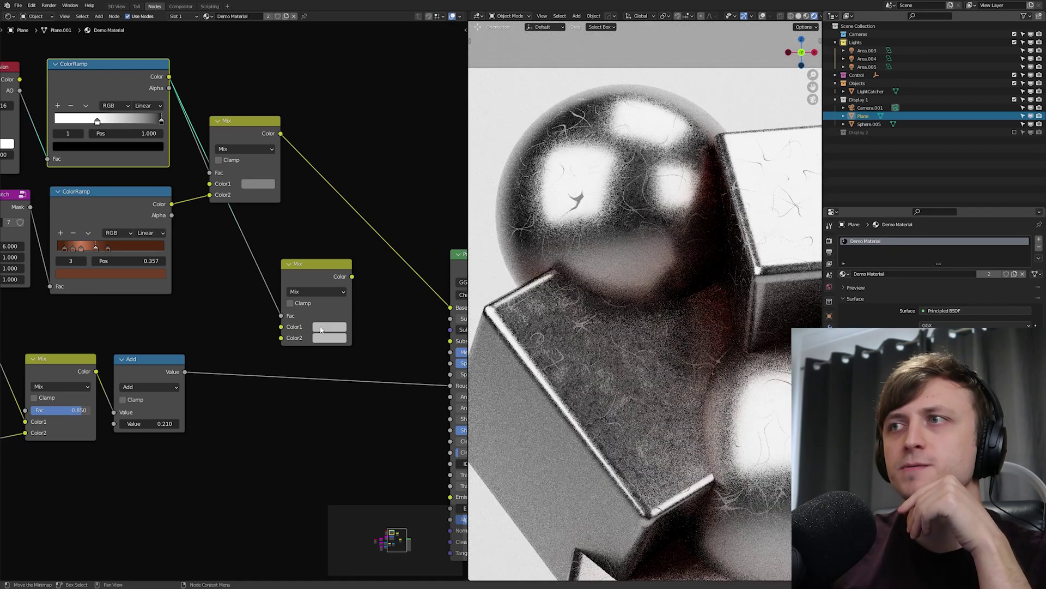
middle_drag(306, 327, 291, 316)
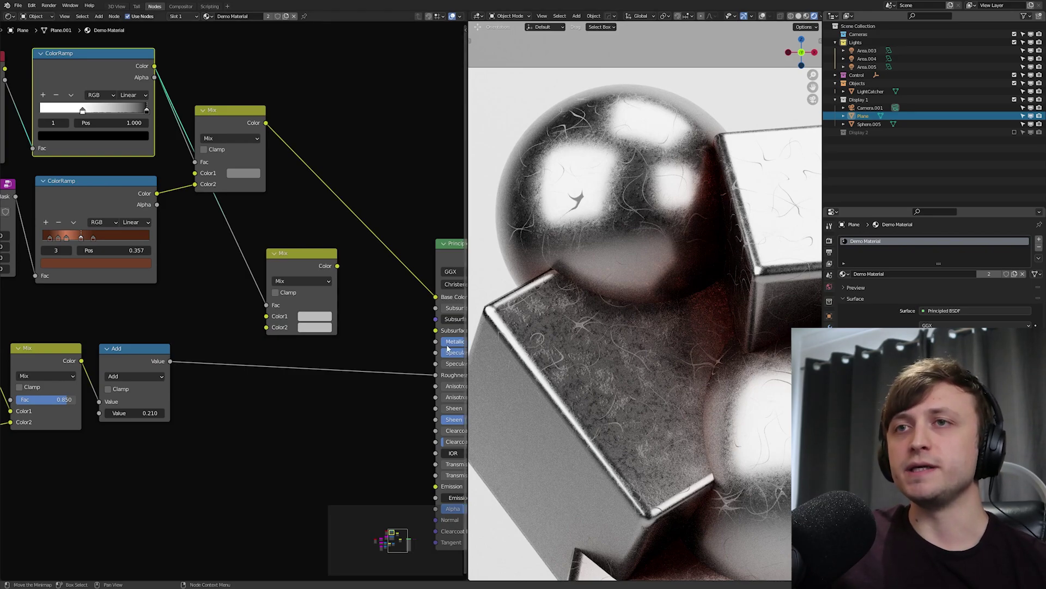
drag(299, 252, 289, 260)
Connect the Add node's value to Color1 of the new Mix node.
middle_drag(158, 367, 190, 367)
scroll(191, 367, up, 1)
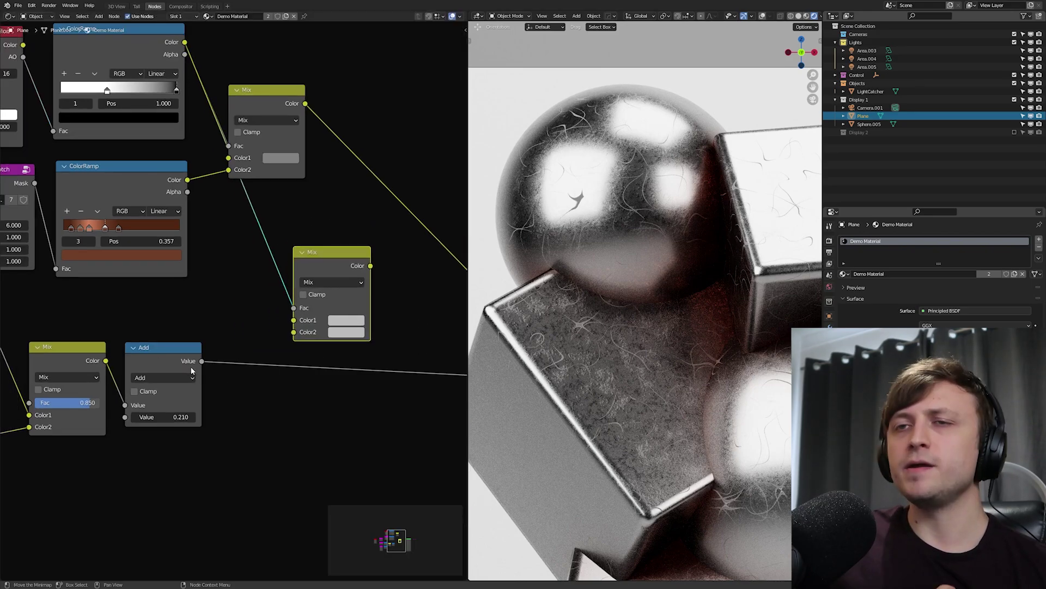
drag(199, 363, 232, 351)
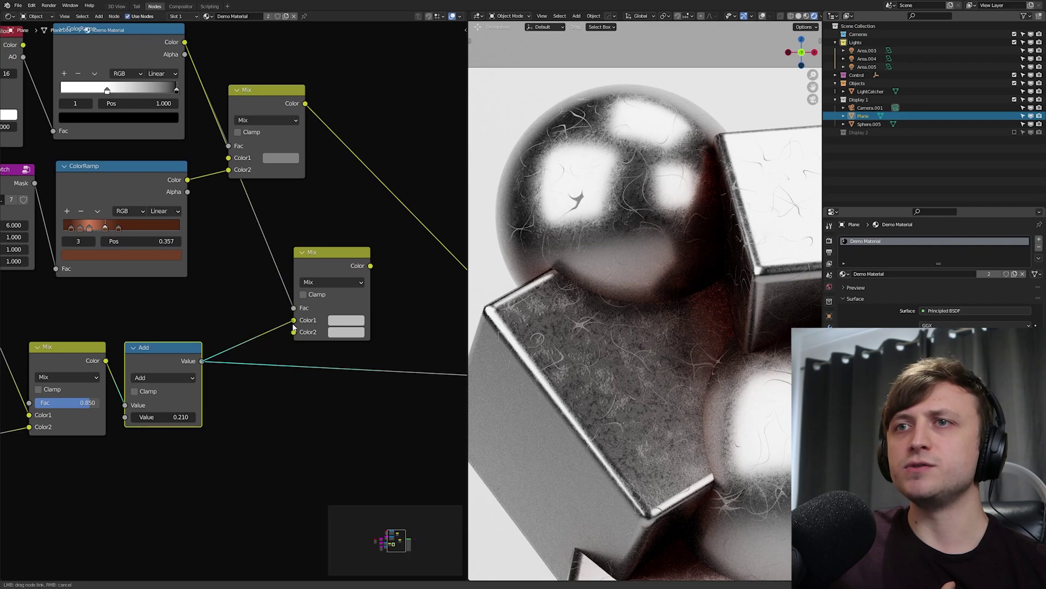
drag(293, 324, 294, 321)
Connect the new Mix node's colour to the Principled BSDF's Roughness and check the crevices up close.
middle_drag(371, 368, 250, 351)
scroll(250, 327, down, 1)
drag(250, 253, 360, 356)
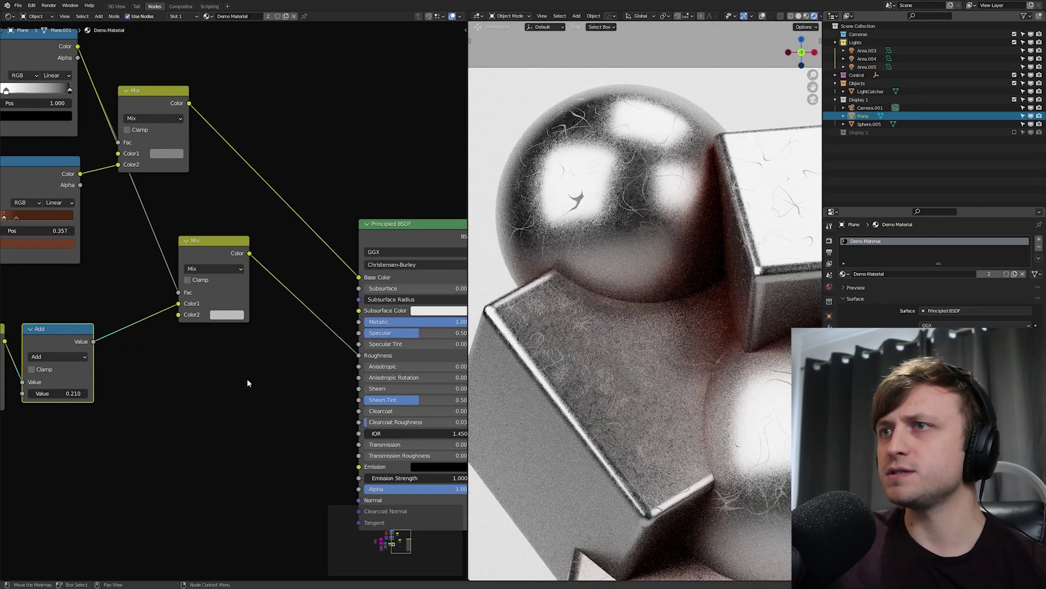
scroll(718, 340, up, 3)
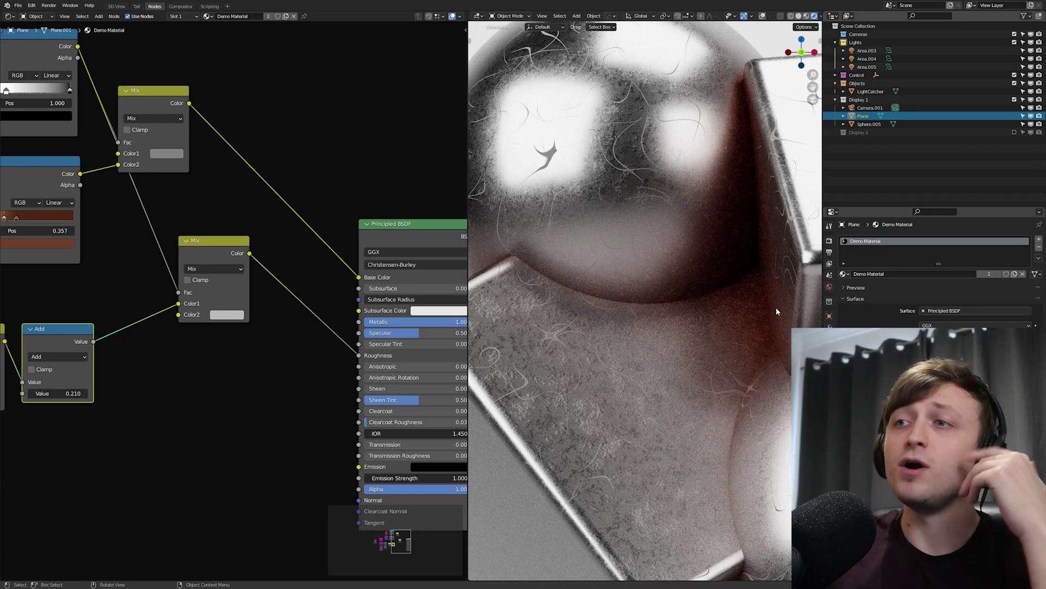
Darken the Color2 grey of the roughness Mix node.
middle_drag(212, 346, 231, 351)
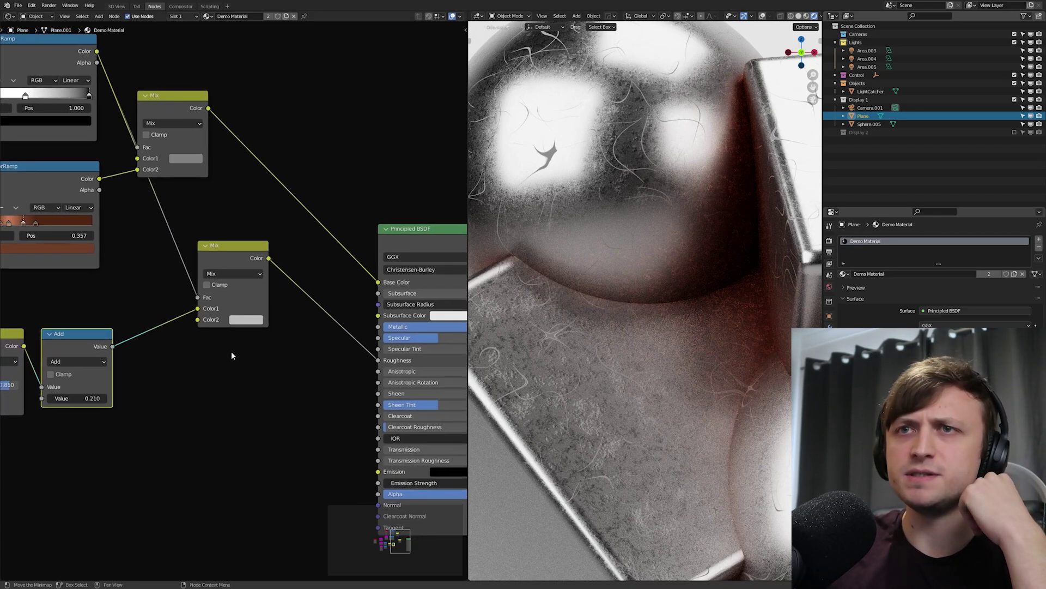
click(245, 319)
mouse_move(317, 194)
mouse_down()
mouse_move(316, 173)
mouse_move(317, 245)
mouse_move(317, 214)
mouse_up()
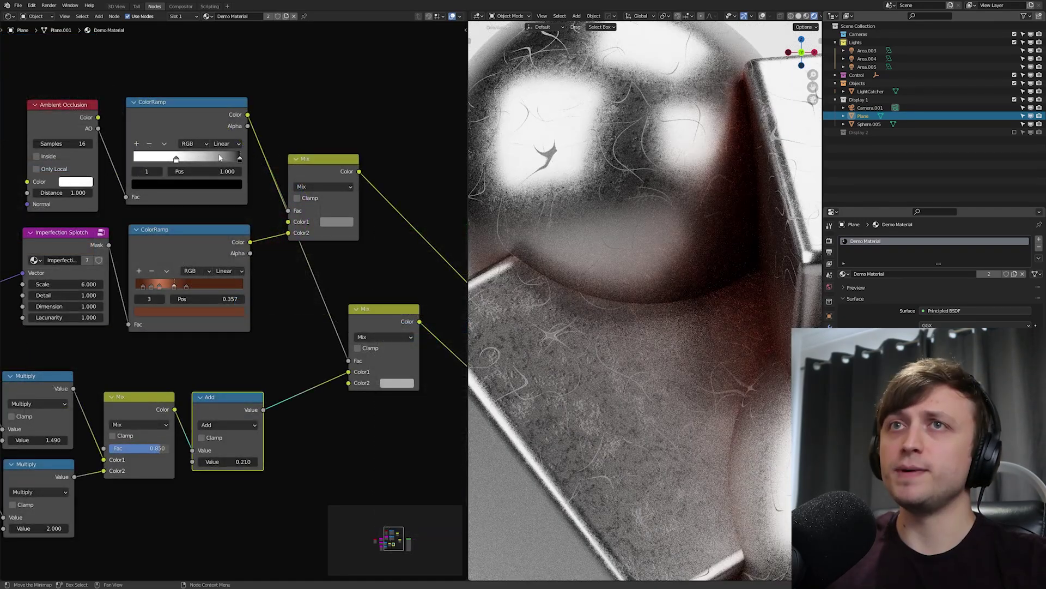
Move the ambient occlusion ColorRamp's black stop to position 0.950 and set the roughness Mix node's Color2 to white.
middle_drag(219, 158, 215, 151)
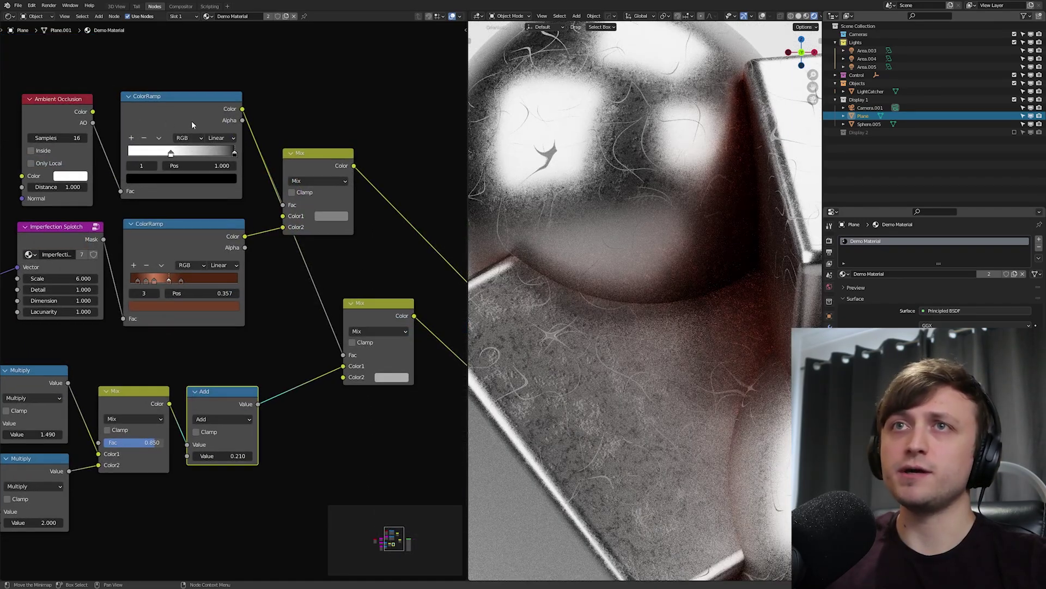
mouse_move(234, 156)
mouse_down()
mouse_move(185, 156)
mouse_move(233, 159)
mouse_up()
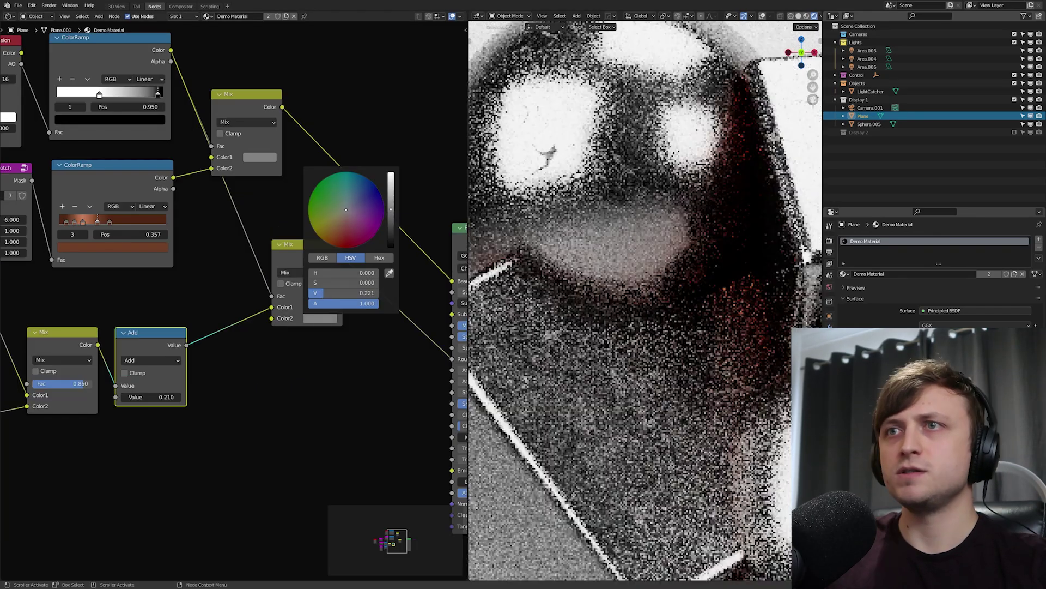
drag(395, 256, 395, 176)
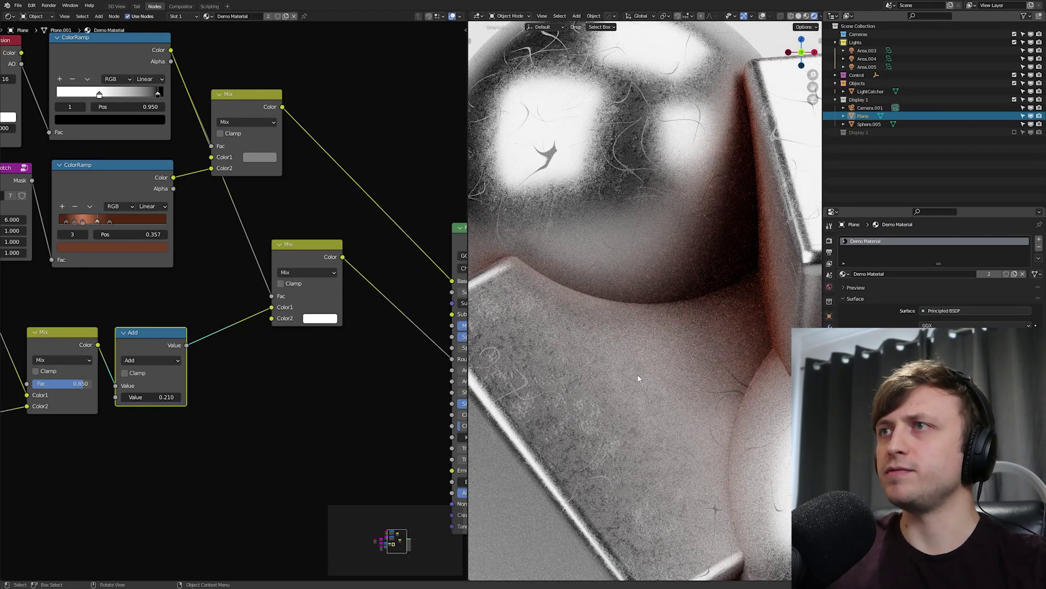
Examine the rust and roughness in the crevices between the spheres and cubes, both close up and from further away.
scroll(638, 376, down, 3)
key(ctrl+space)
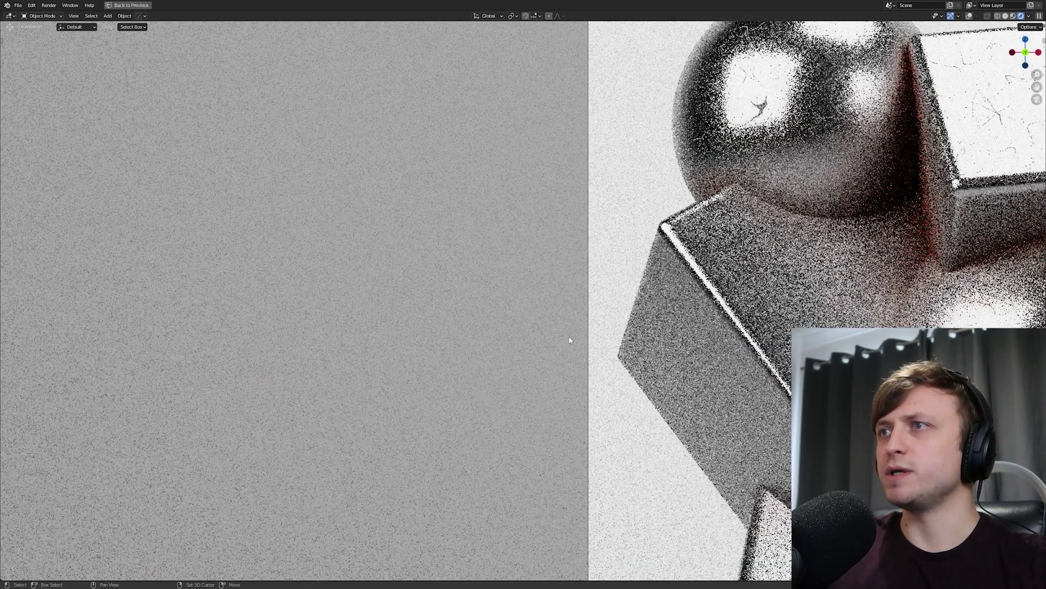
scroll(721, 376, down, 3)
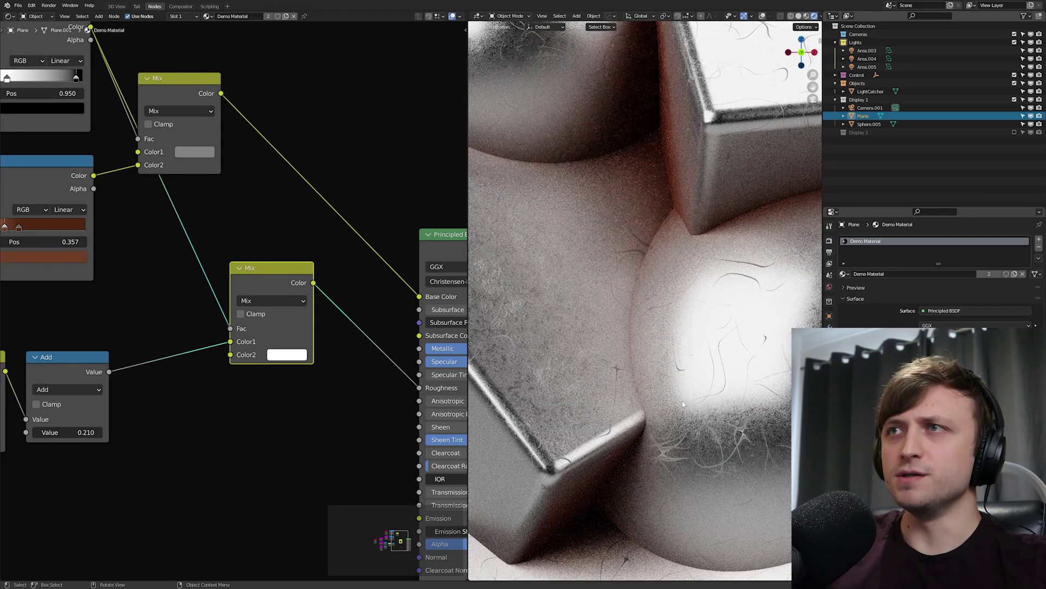
scroll(684, 401, up, 3)
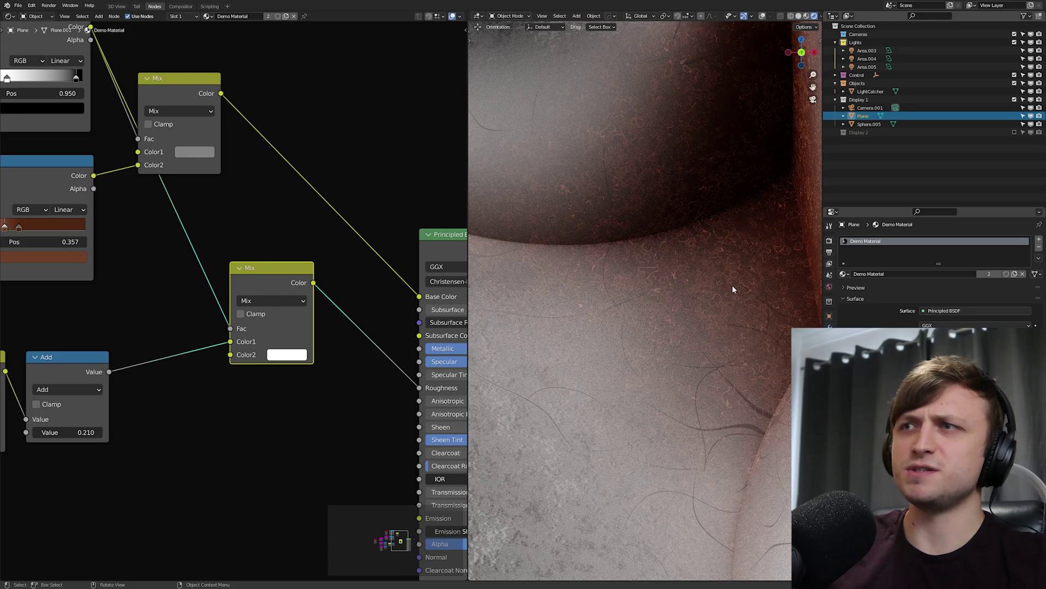
scroll(704, 270, up, 2)
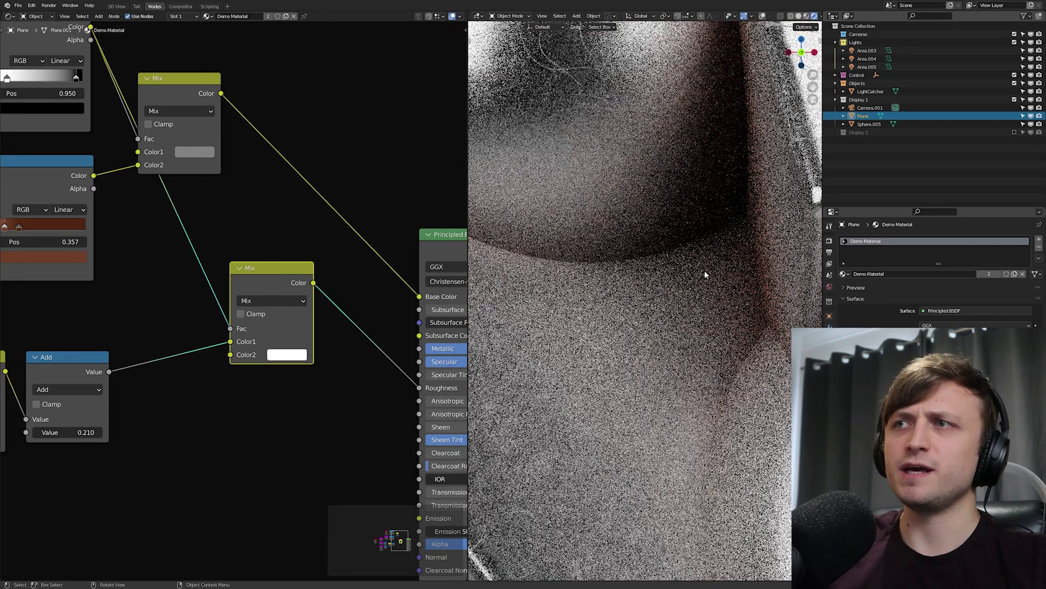
shift+middle_drag(520, 480, 703, 408)
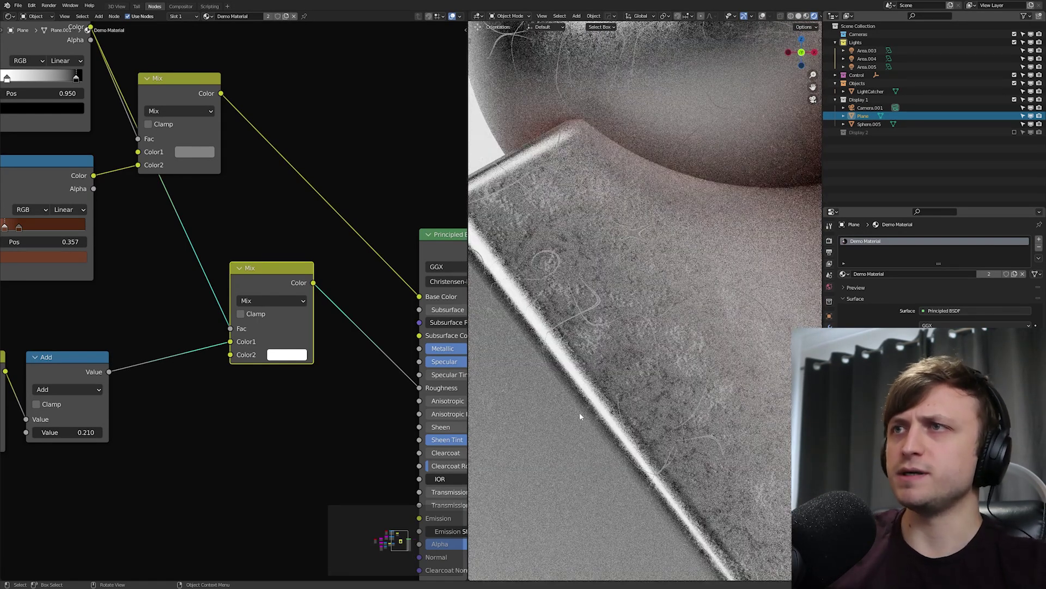
scroll(580, 412, down, 3)
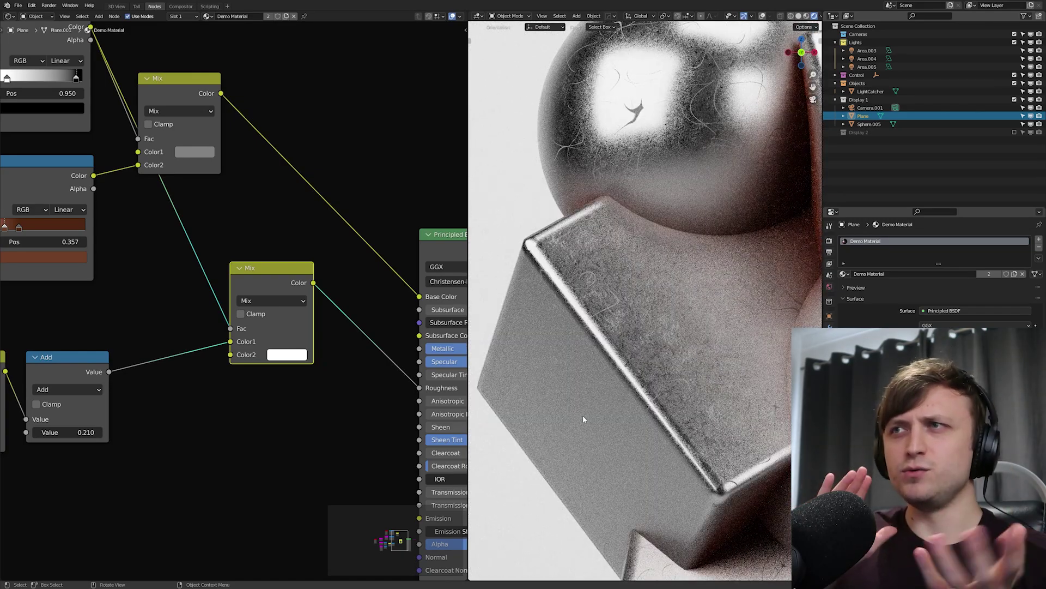
scroll(658, 331, up, 4)
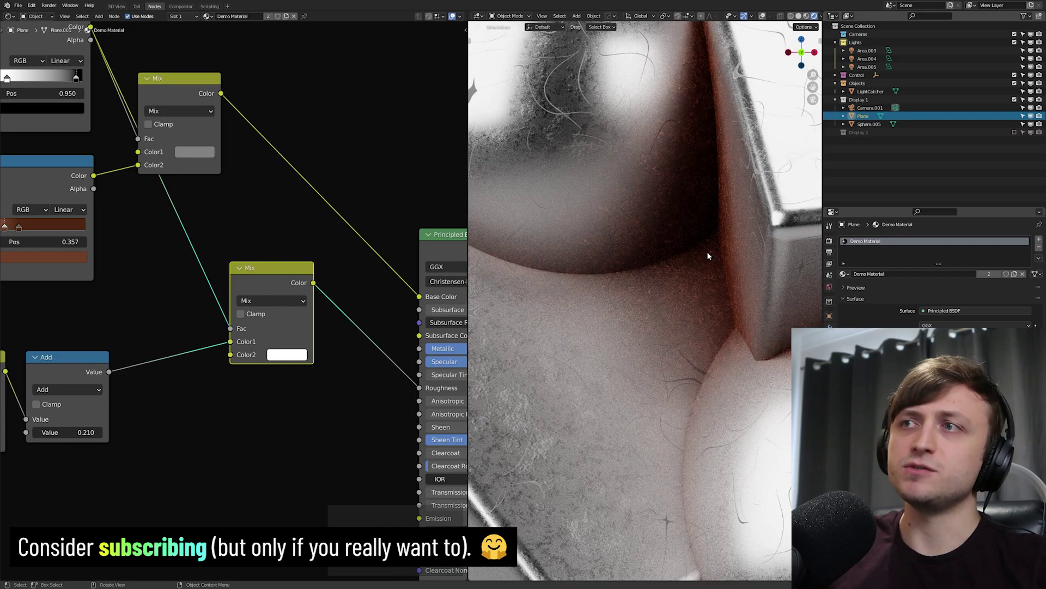
scroll(651, 298, down, 2)
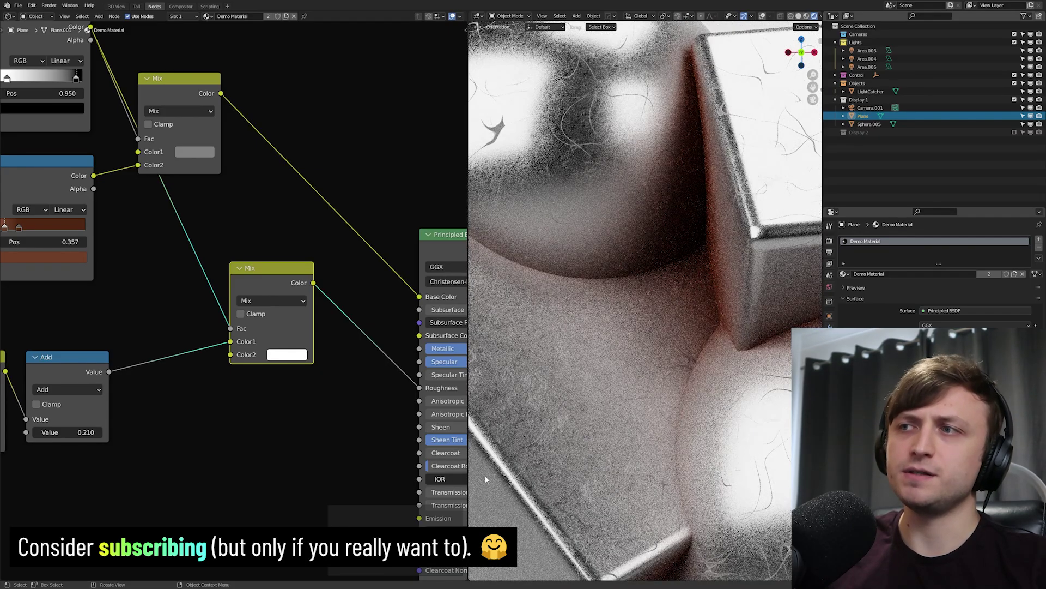
shift+middle_drag(654, 490, 430, 324)
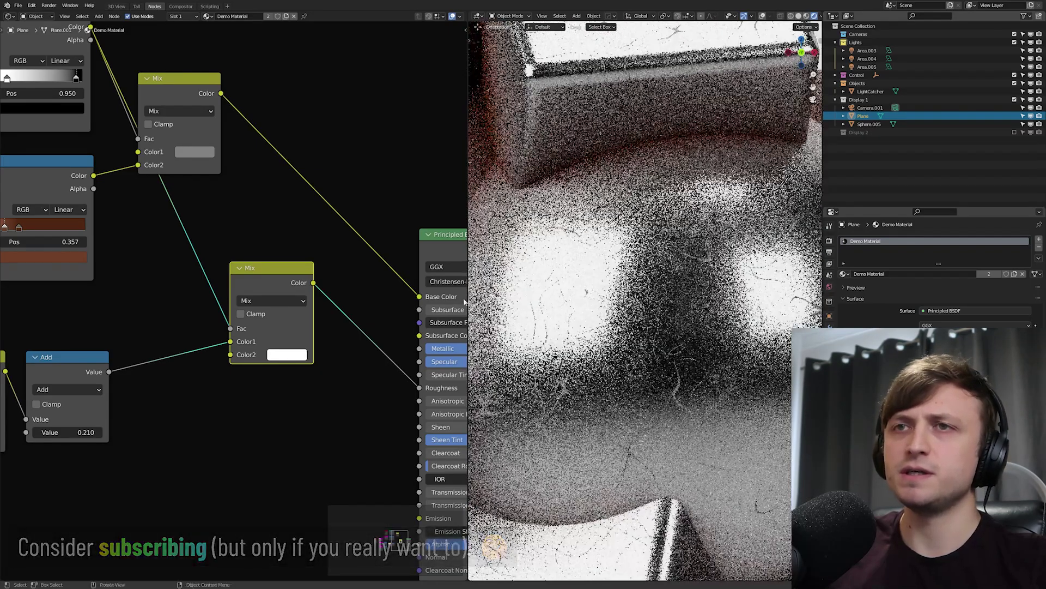
Duplicate the roughness Mix node below the original and connect the Imperfection Splotch mask to the copy's Fac.
scroll(291, 275, down, 2)
middle_drag(292, 275, 289, 210)
key(shift+d)
click(289, 308)
middle_drag(65, 245, 200, 248)
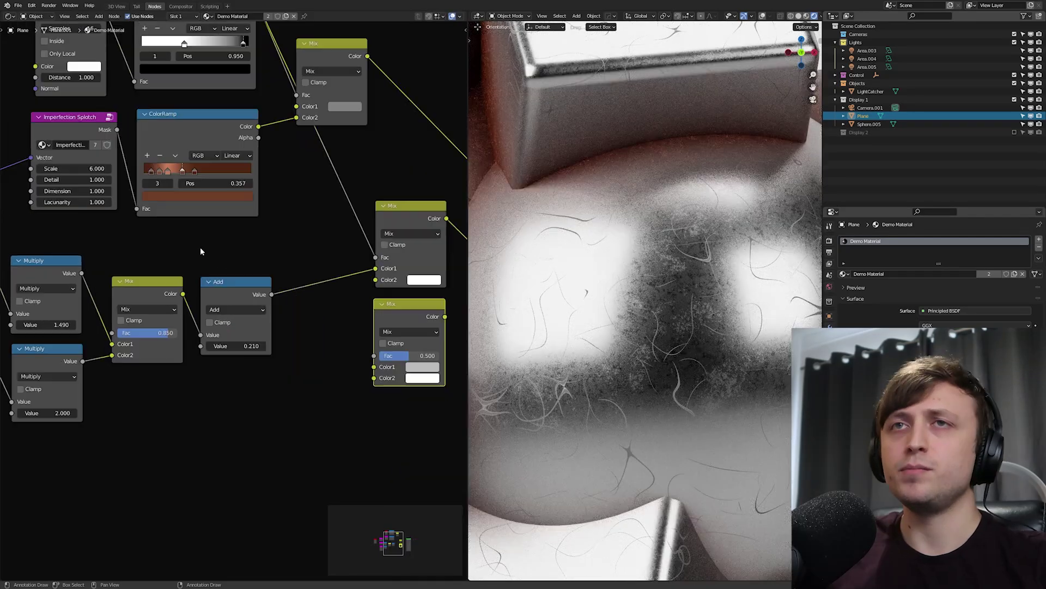
click(81, 119)
drag(116, 131, 374, 355)
middle_drag(426, 358, 326, 323)
scroll(326, 324, up, 2)
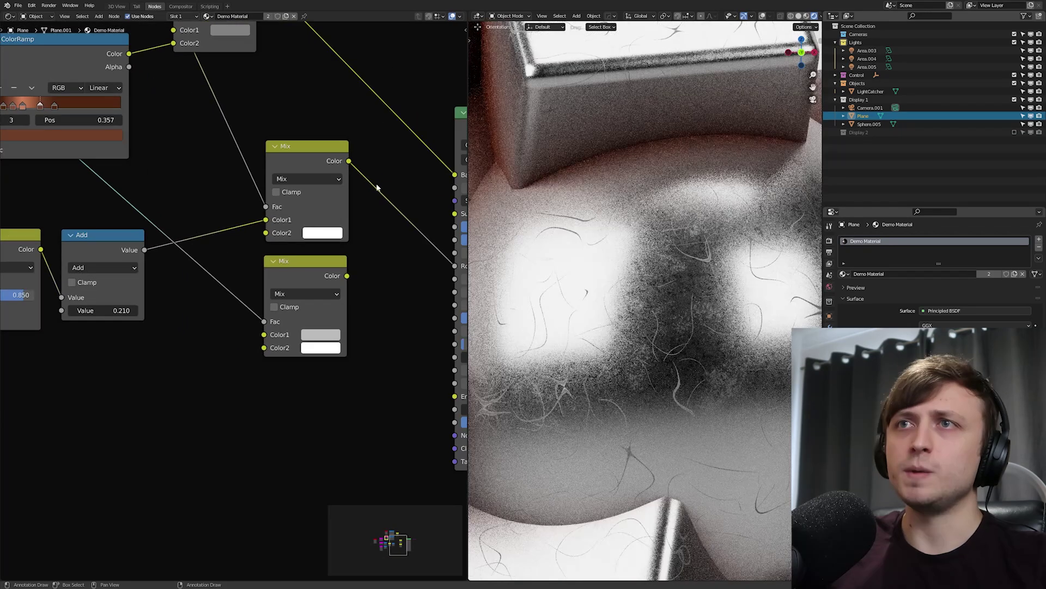
Connect the upper roughness Mix node's colour to the copy's Color1 and the copy's colour to the Principled BSDF's Roughness.
drag(349, 162, 364, 176)
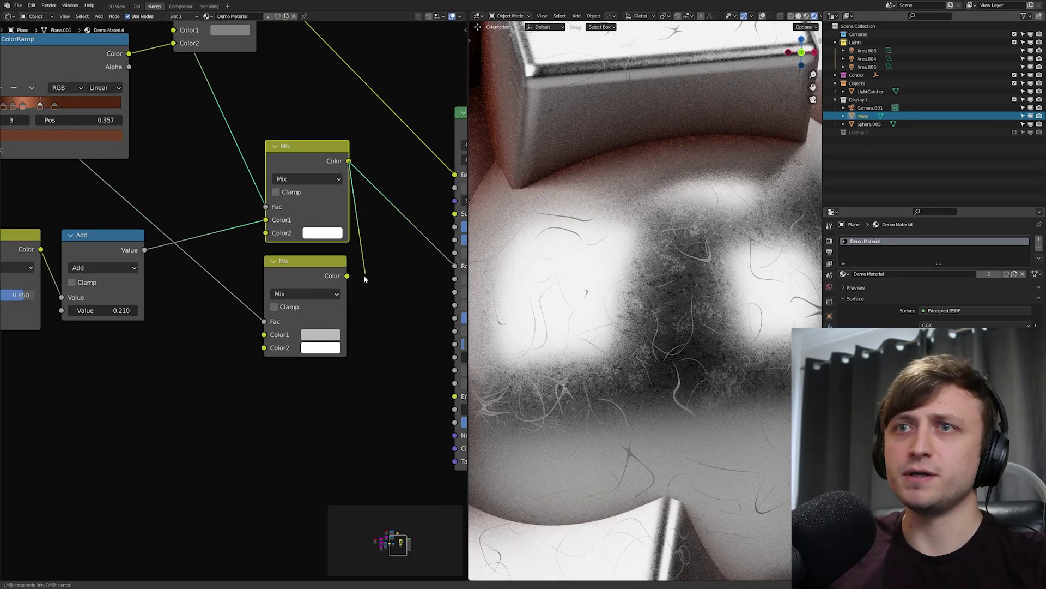
drag(364, 279, 265, 334)
middle_drag(265, 335, 203, 363)
drag(285, 304, 393, 294)
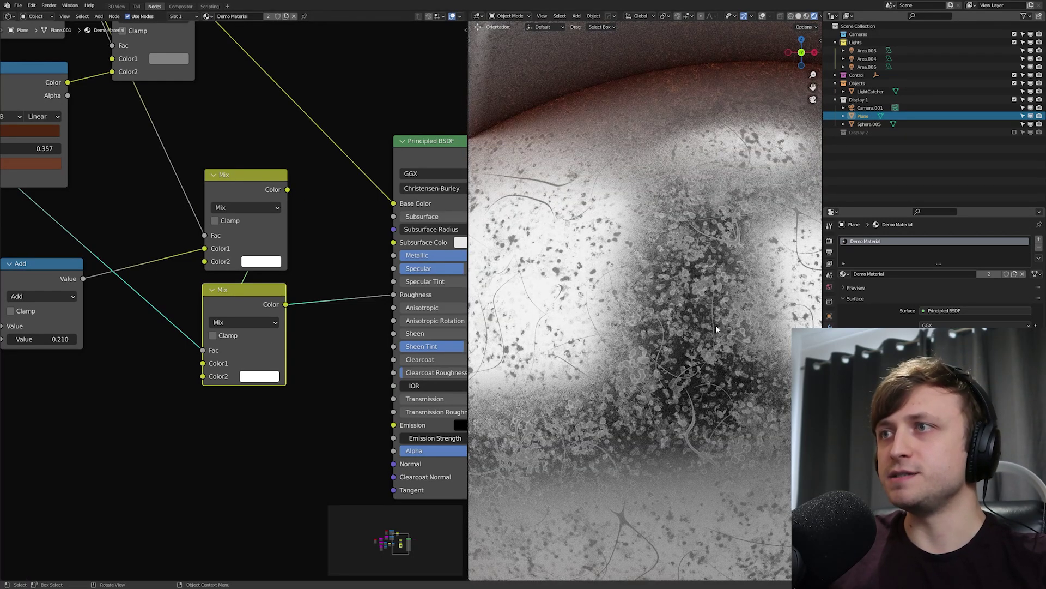
Lower the copied Mix node's Color2 to a grey with a value of 0.352 and check the crevices up close.
scroll(698, 439, up, 3)
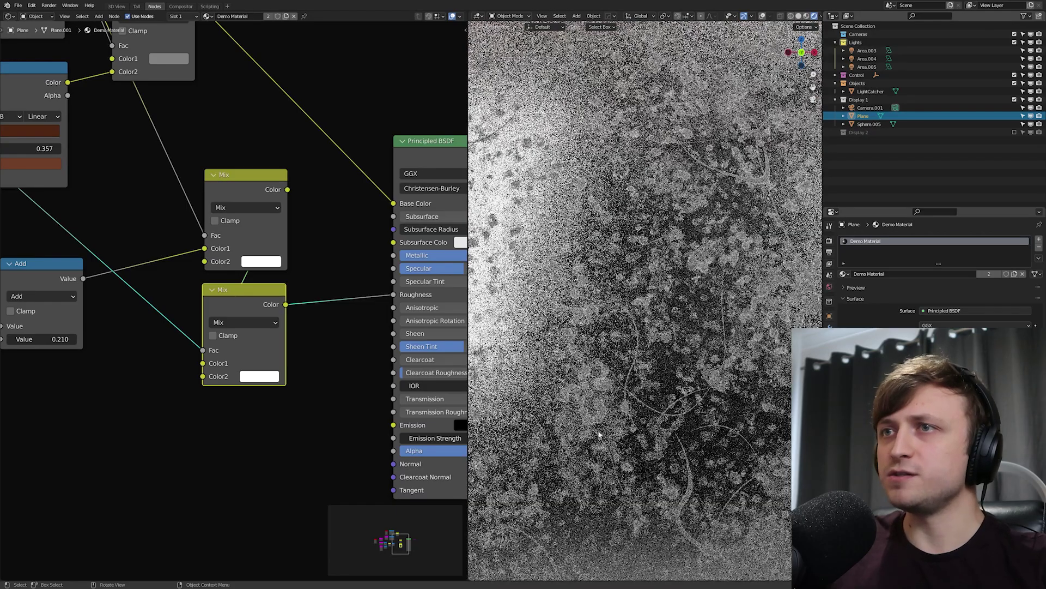
click(264, 379)
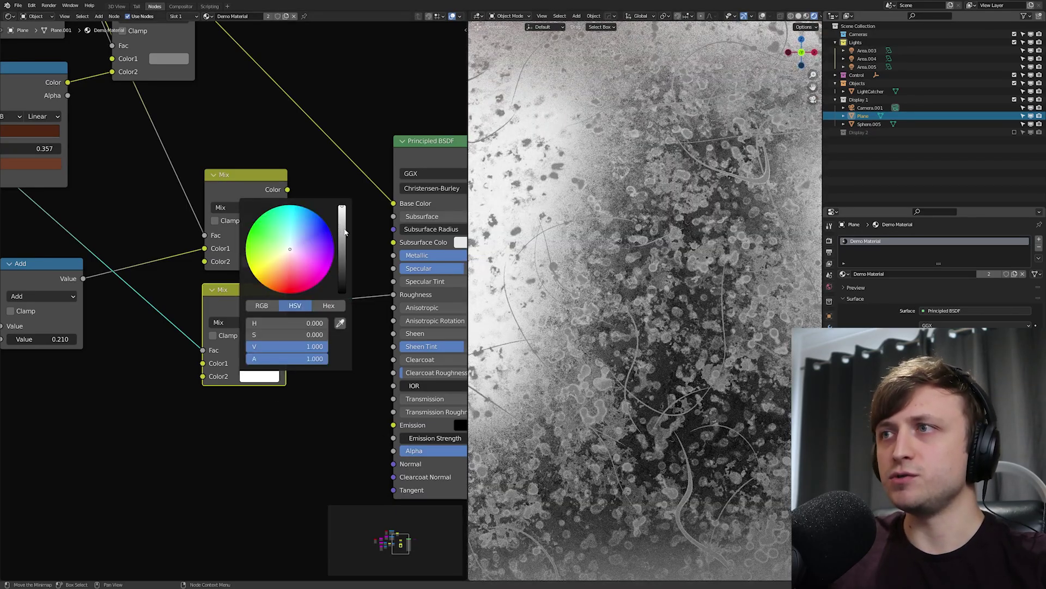
mouse_move(345, 232)
mouse_down()
mouse_move(342, 292)
mouse_move(342, 227)
mouse_move(342, 252)
mouse_move(342, 238)
mouse_up()
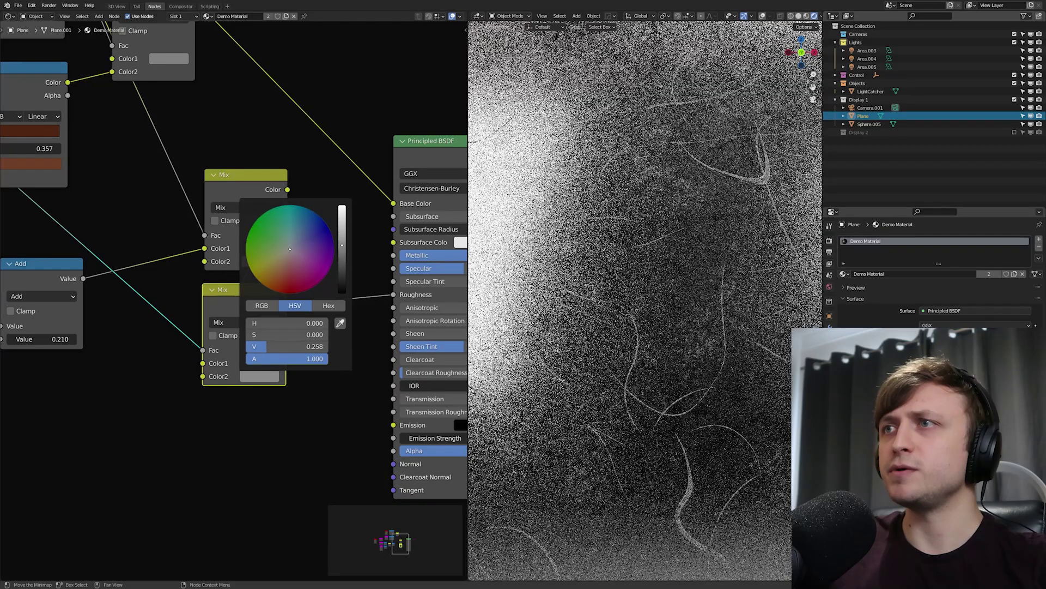
scroll(656, 353, down, 8)
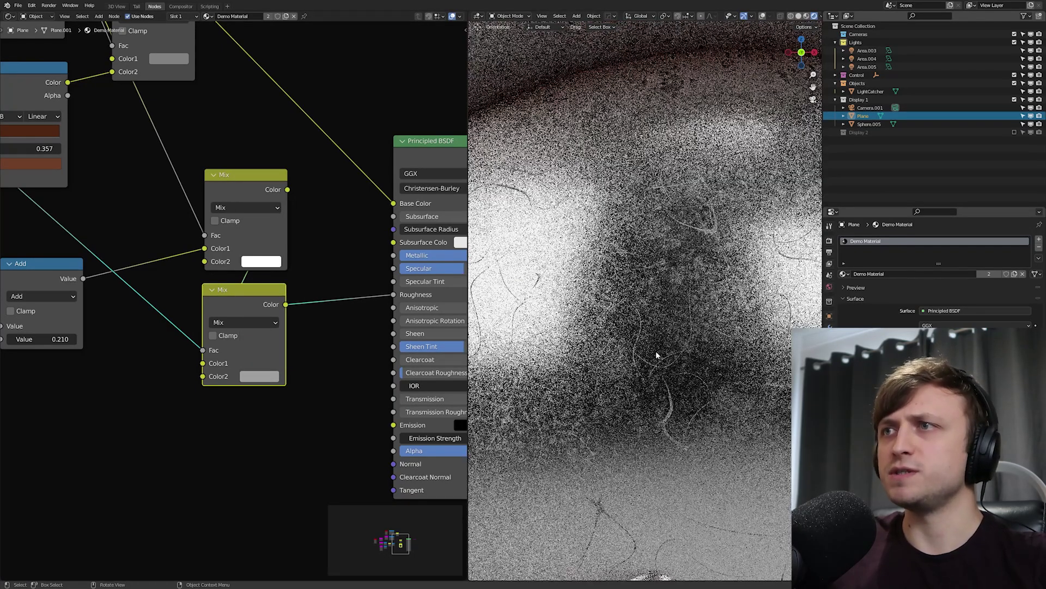
shift+middle_drag(657, 356, 638, 180)
scroll(638, 180, up, 3)
Try darker and lighter greys for the copied Mix node's Color2, settle on a medium grey, and check the whole arrangement.
click(266, 376)
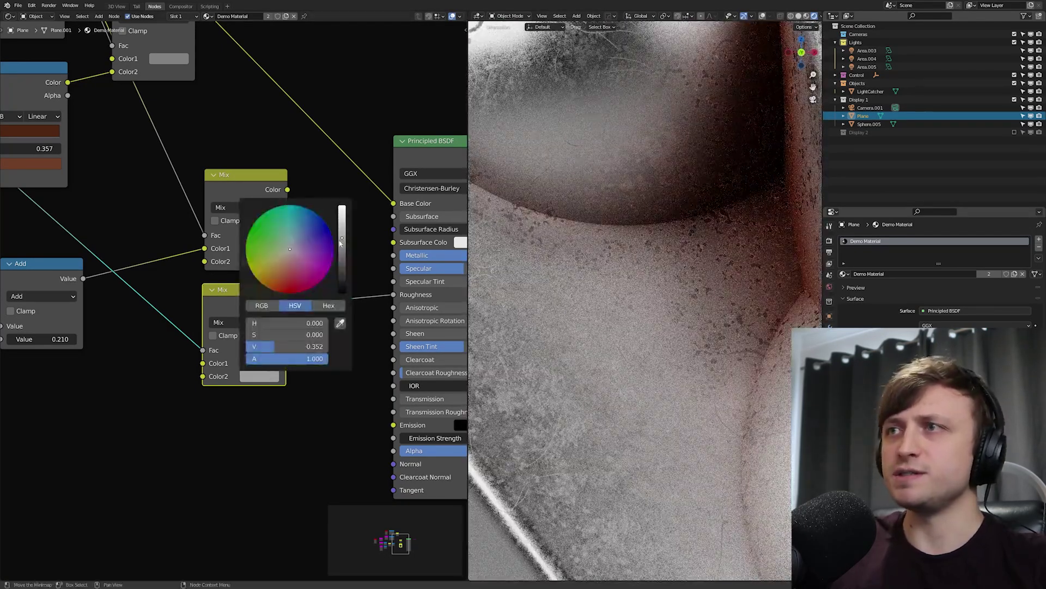
drag(340, 243, 341, 261)
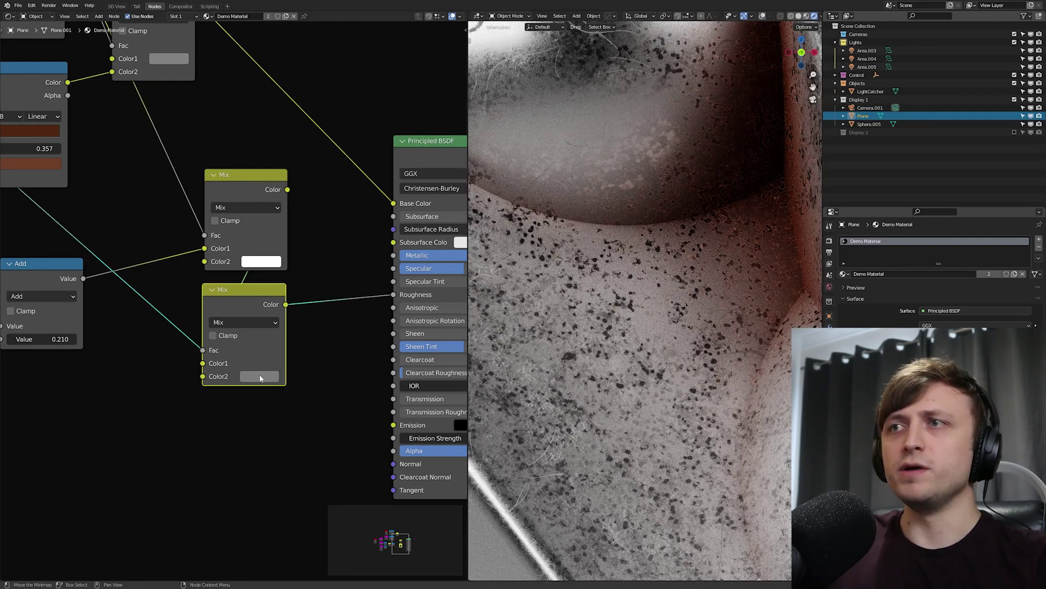
click(260, 375)
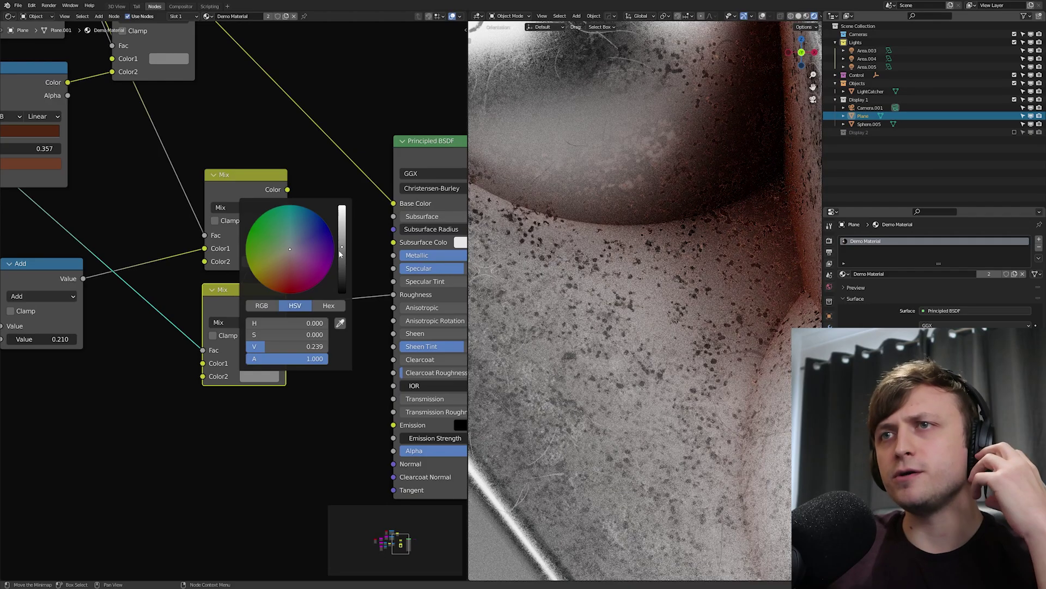
drag(341, 236, 342, 230)
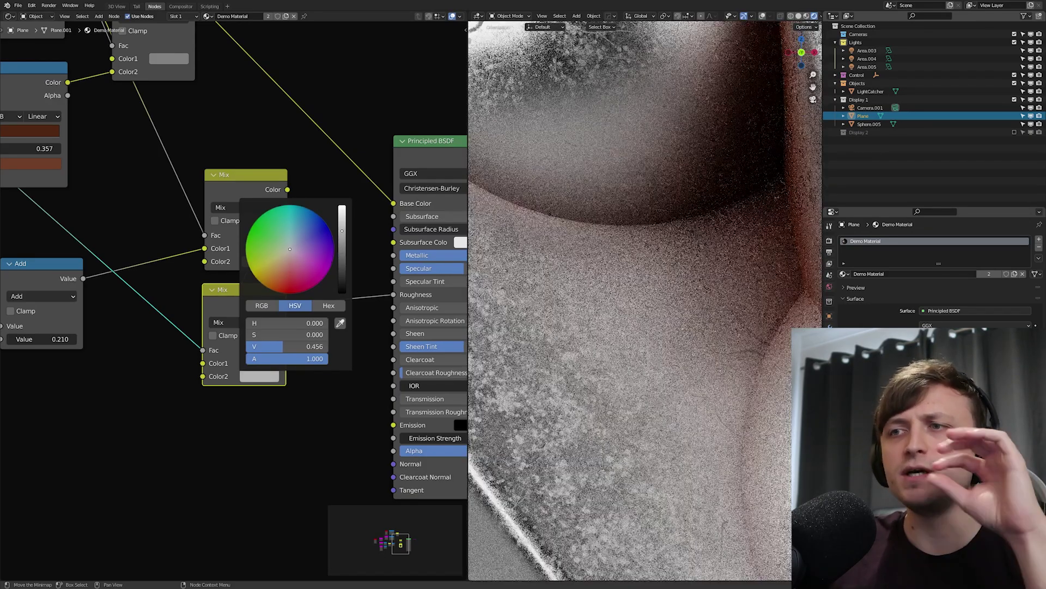
scroll(290, 249, down, 6)
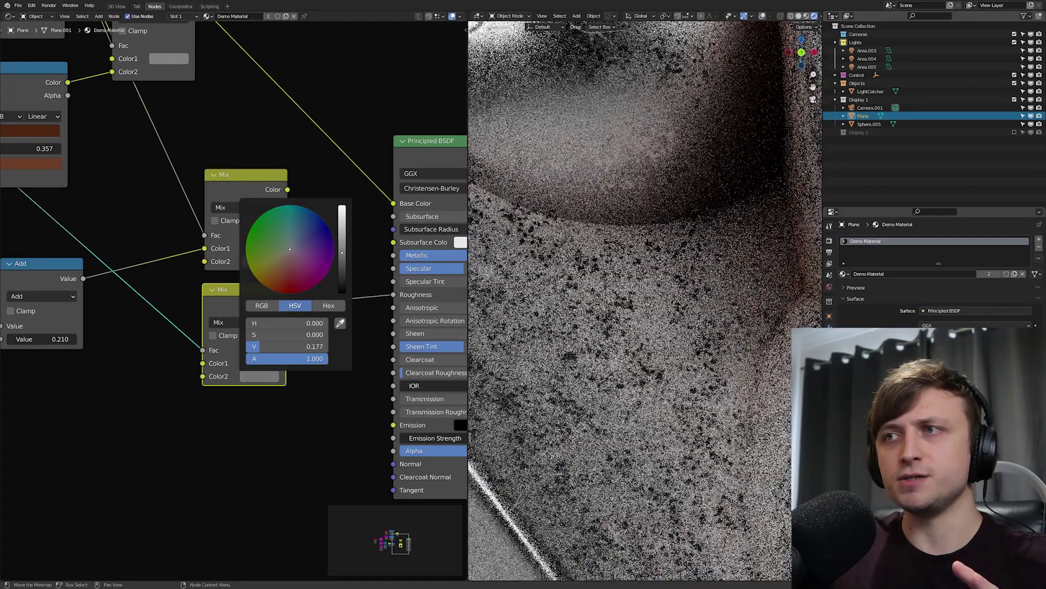
scroll(290, 249, up, 6)
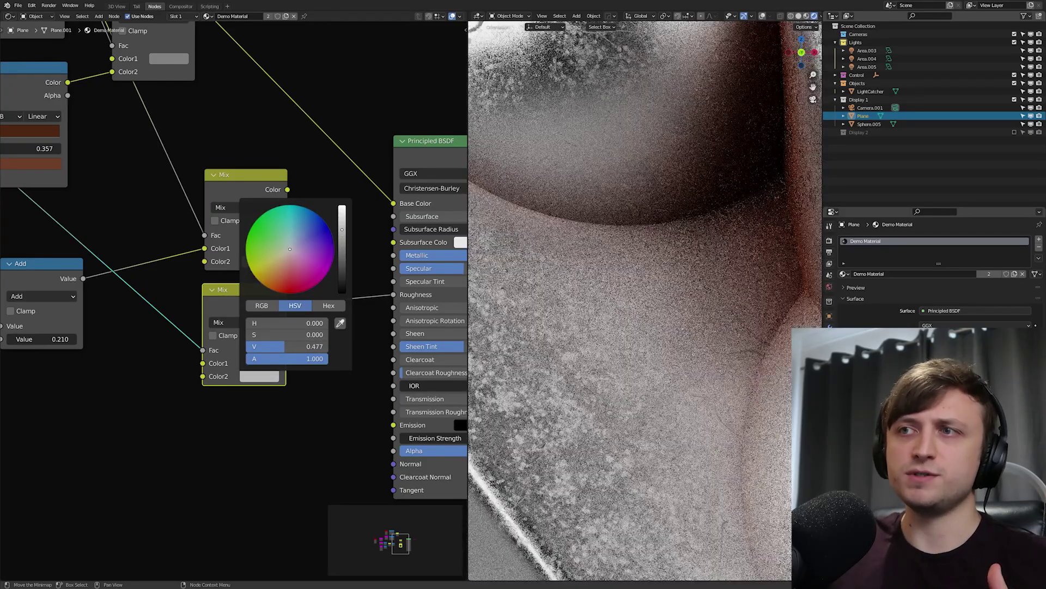
scroll(290, 249, down, 2)
scroll(345, 247, down, 3)
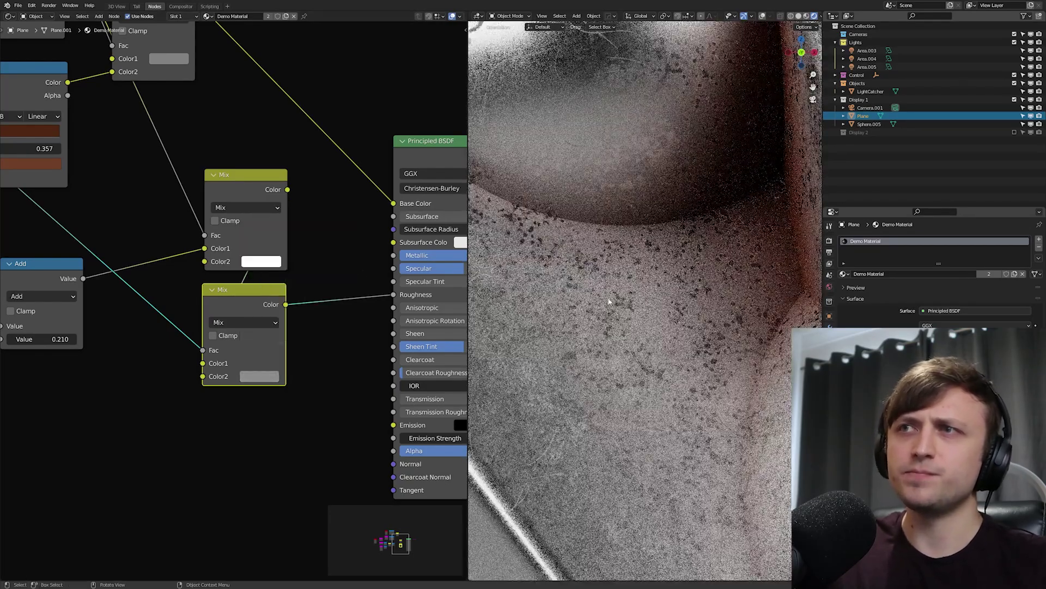
shift+middle_drag(725, 312, 903, 343)
scroll(659, 323, down, 5)
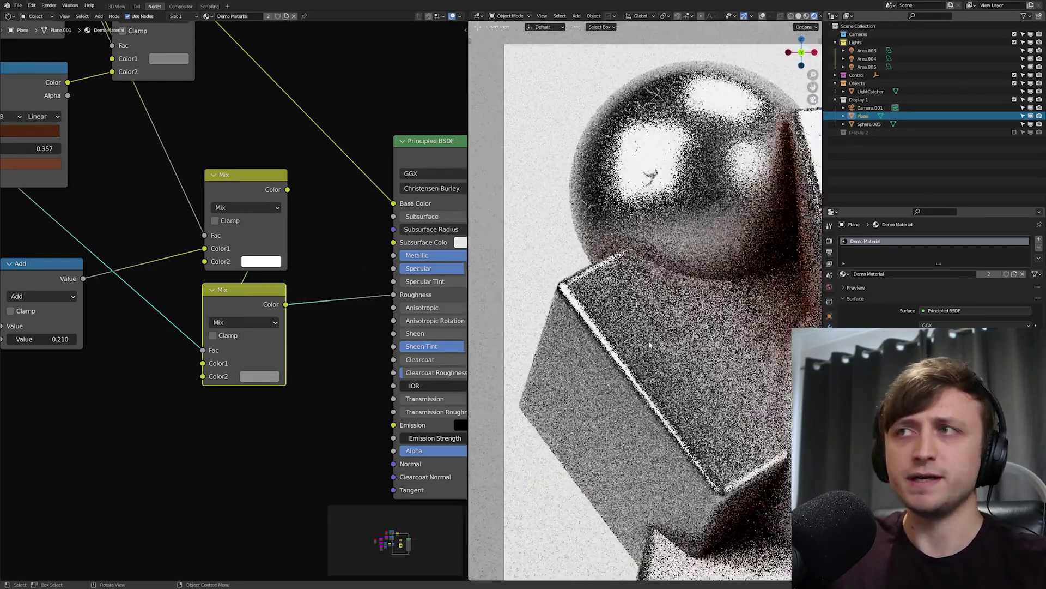
key(ctrl+space)
scroll(614, 333, down, 4)
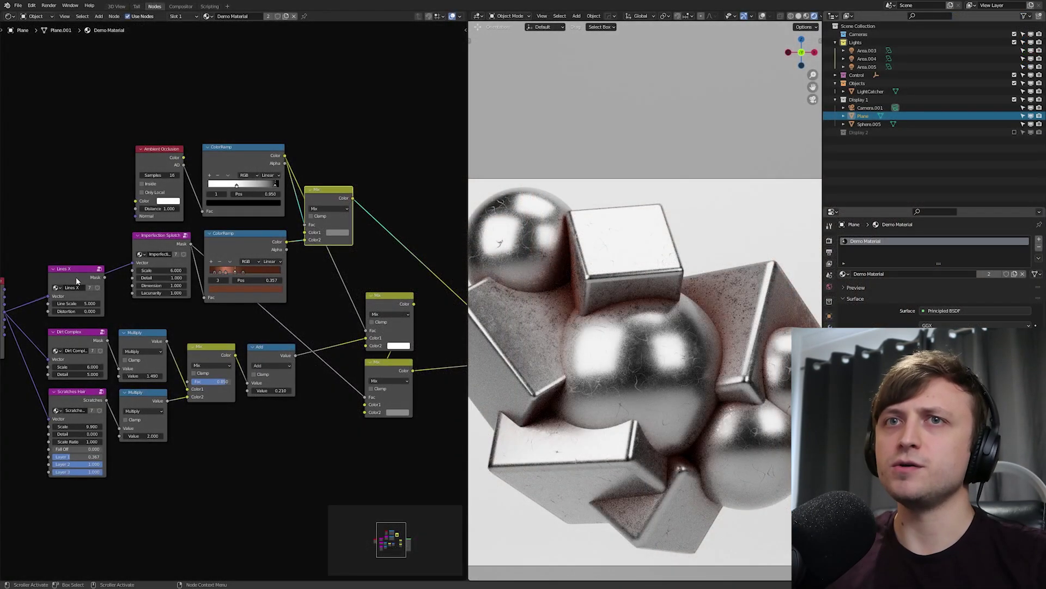
Move the Lines X node into the empty space above the ambient occlusion nodes and maximize the node editor.
drag(76, 276, 349, 93)
key(ctrl+space)
scroll(493, 274, up, 2)
middle_drag(493, 274, 386, 306)
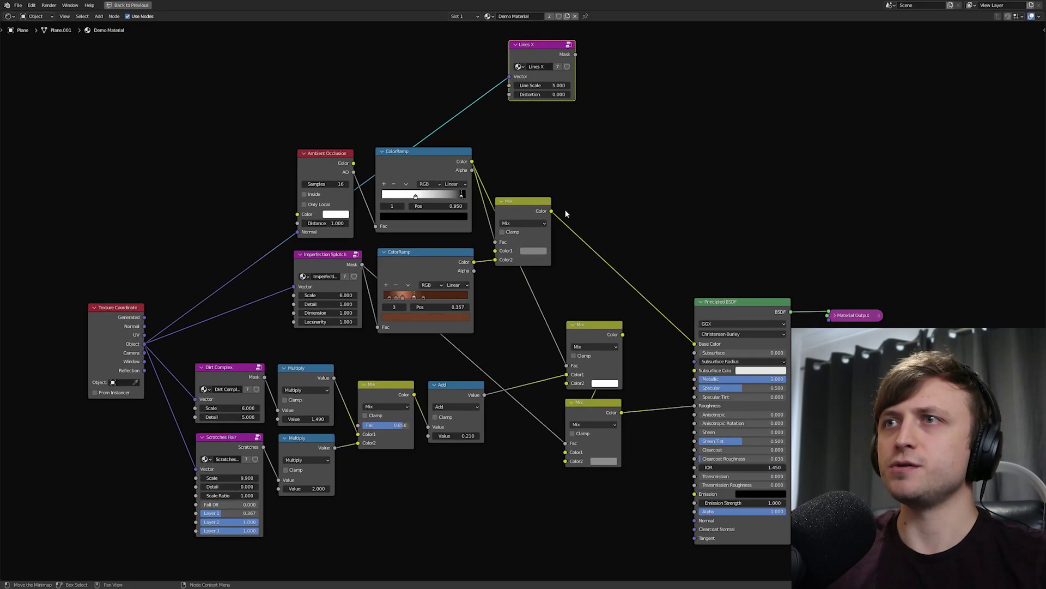
Add a Frame node in the empty area above the Ambient Occlusion node.
middle_drag(567, 215, 578, 244)
key(shift+a)
click(672, 171)
text(fram)
key(Return)
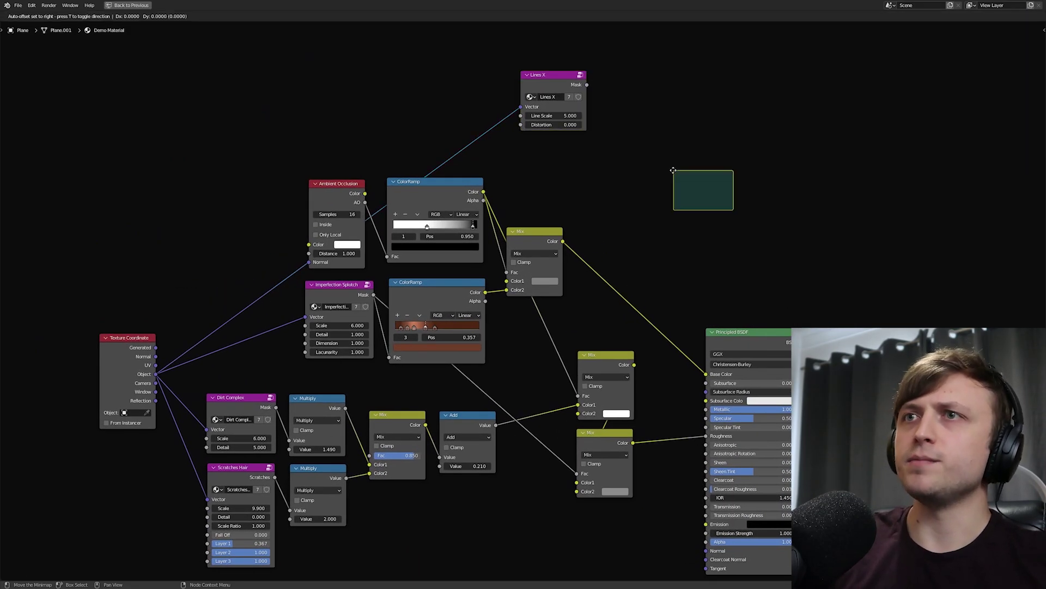
click(223, 142)
Place the Ambient Occlusion, Imperfection Splotch, both ColorRamp and colour Mix nodes inside the new frame.
drag(270, 201, 512, 330)
drag(360, 204, 292, 145)
middle_drag(332, 195, 338, 153)
scroll(338, 153, down, 1)
drag(430, 119, 442, 109)
Add a second Frame node below the dirt and scratches nodes.
middle_drag(425, 386, 418, 336)
key(shift+a)
text(frame)
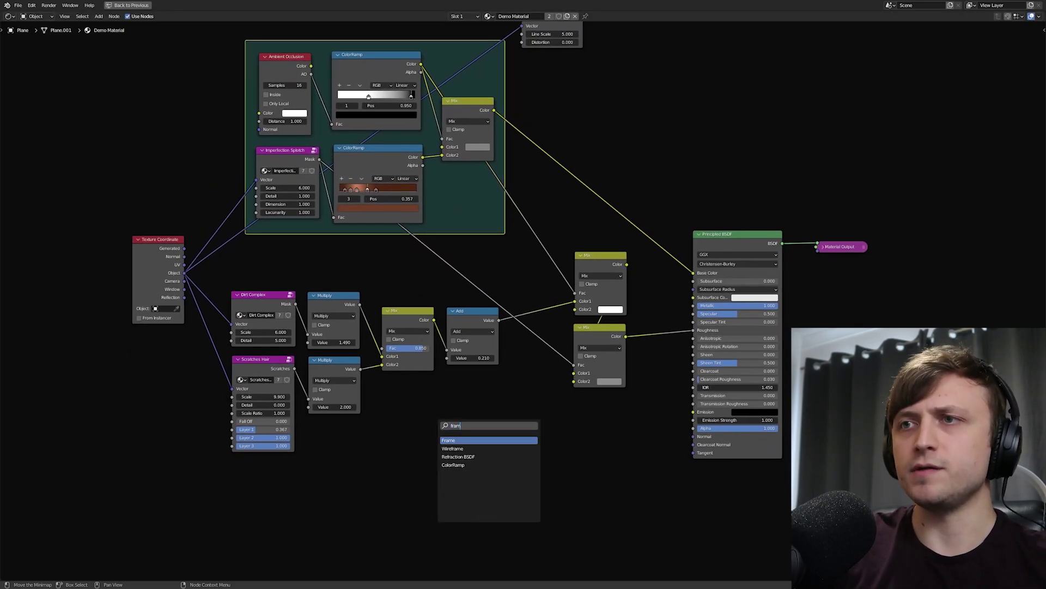
key(Return)
click(376, 493)
Place the Dirt Complex, Scratches Hair, both Multiply, Mix and Add nodes inside the second frame.
drag(212, 415, 484, 309)
drag(275, 301, 307, 337)
click(329, 326)
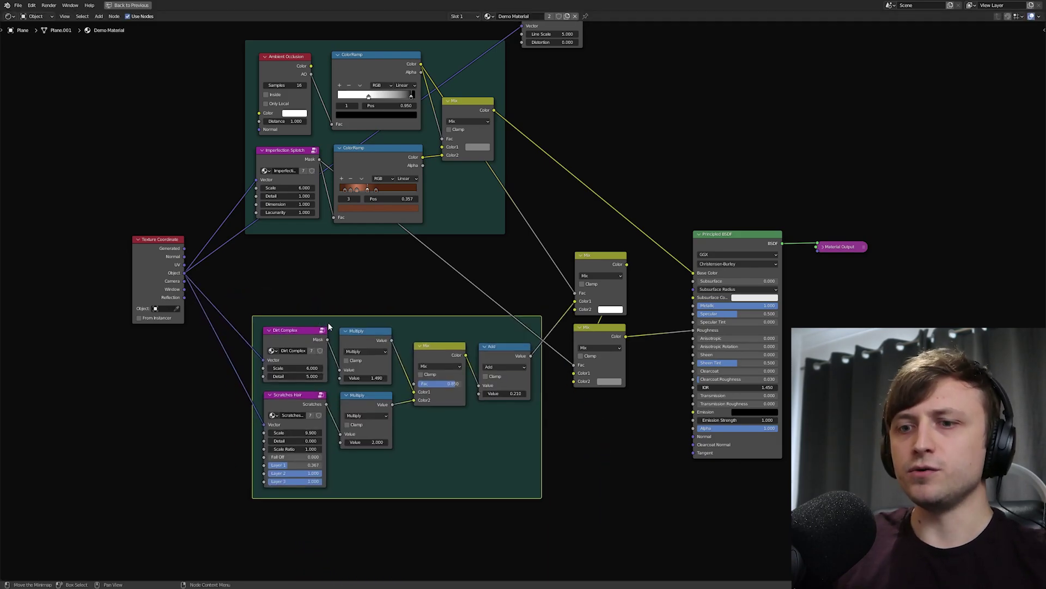
Label the dirt and scratches frame "Imperfection" and the ambient occlusion and splotch frame "Grunge".
key(n)
scroll(349, 316, up, 1)
middle_drag(318, 313, 369, 300)
click(1004, 64)
text(Imperfection)
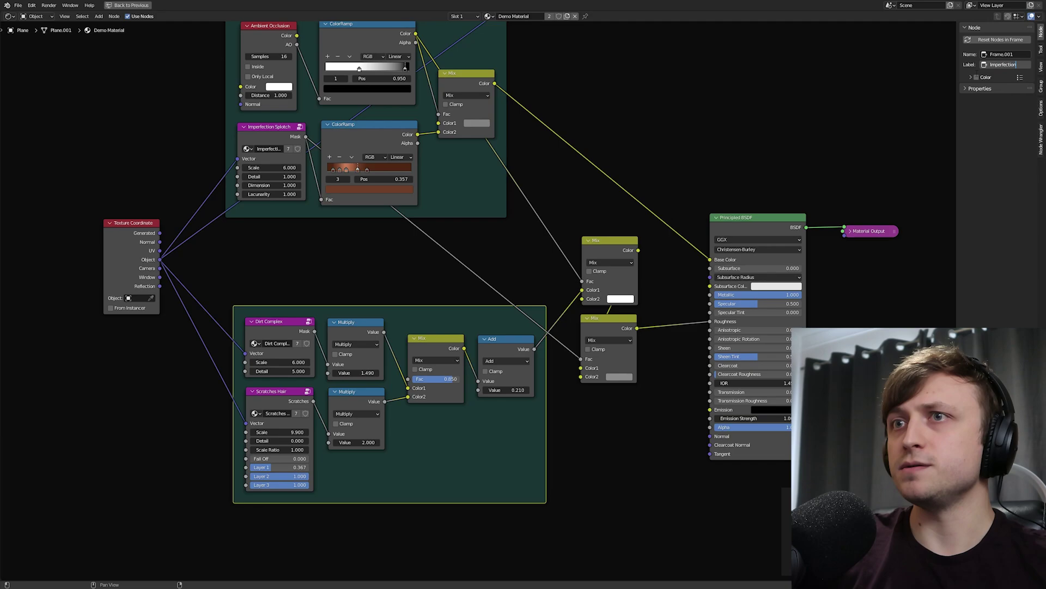
key(Return)
click(1008, 67)
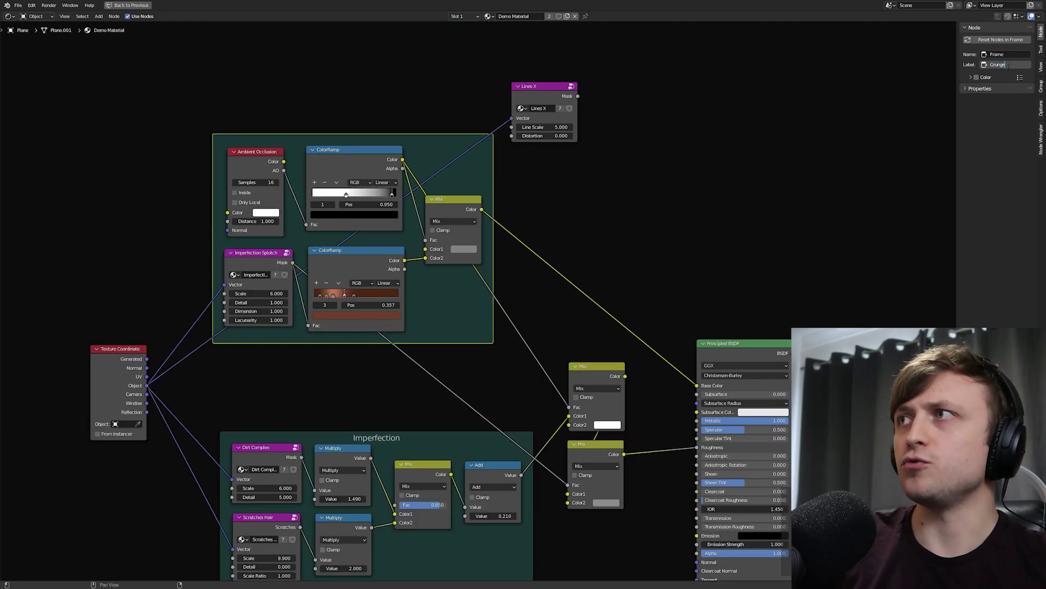
key(Return)
Add a Frame around the two Mix nodes that feed the roughness and label it "Balance Roughness".
middle_drag(409, 372, 426, 304)
key(shift+a)
text(s)
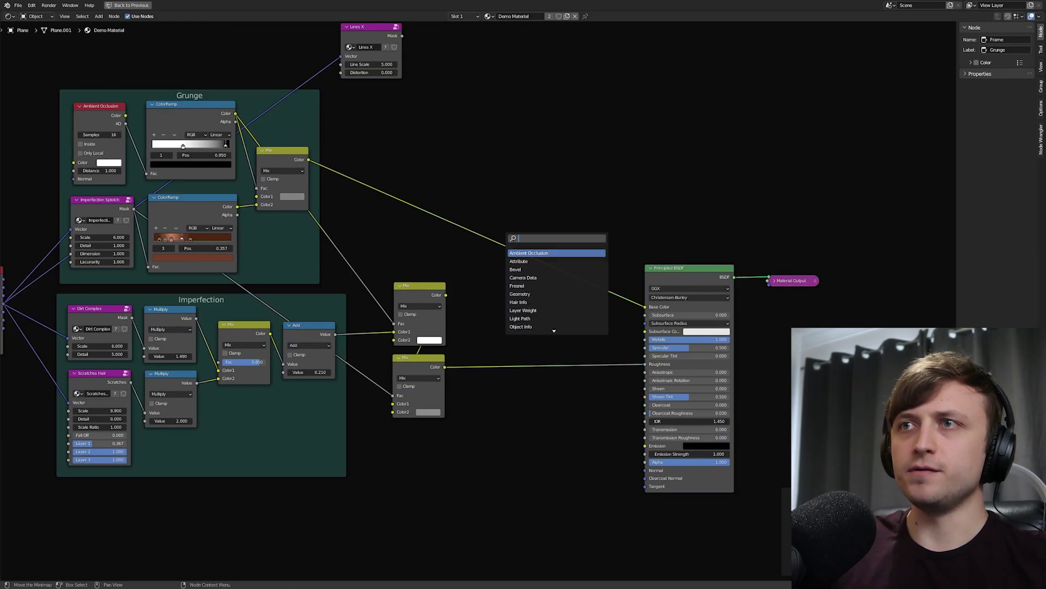
text(fr)
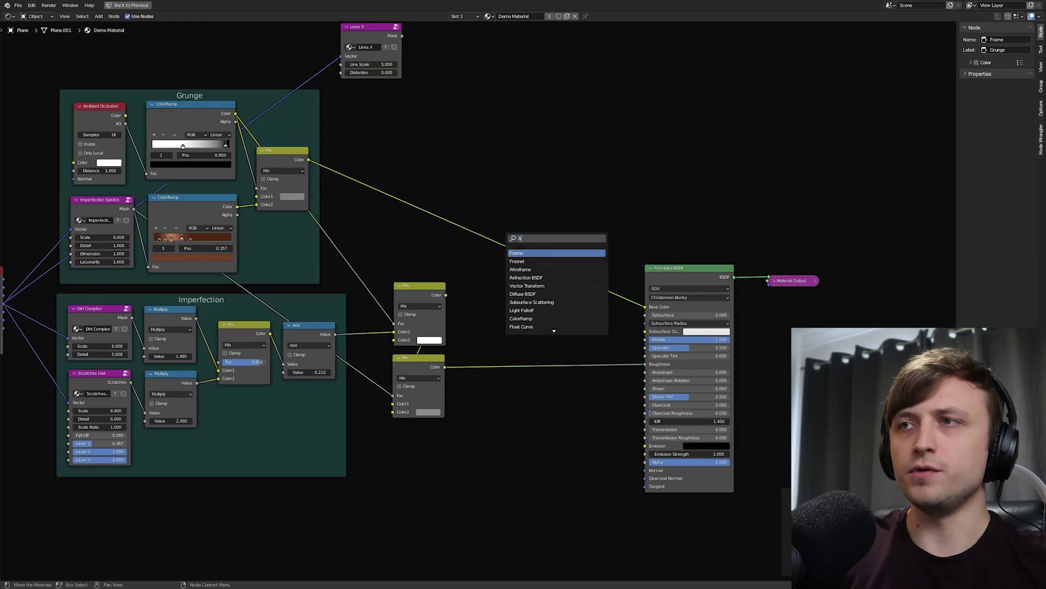
key(Return)
click(477, 238)
click(1005, 64)
text(Balance Roughness)
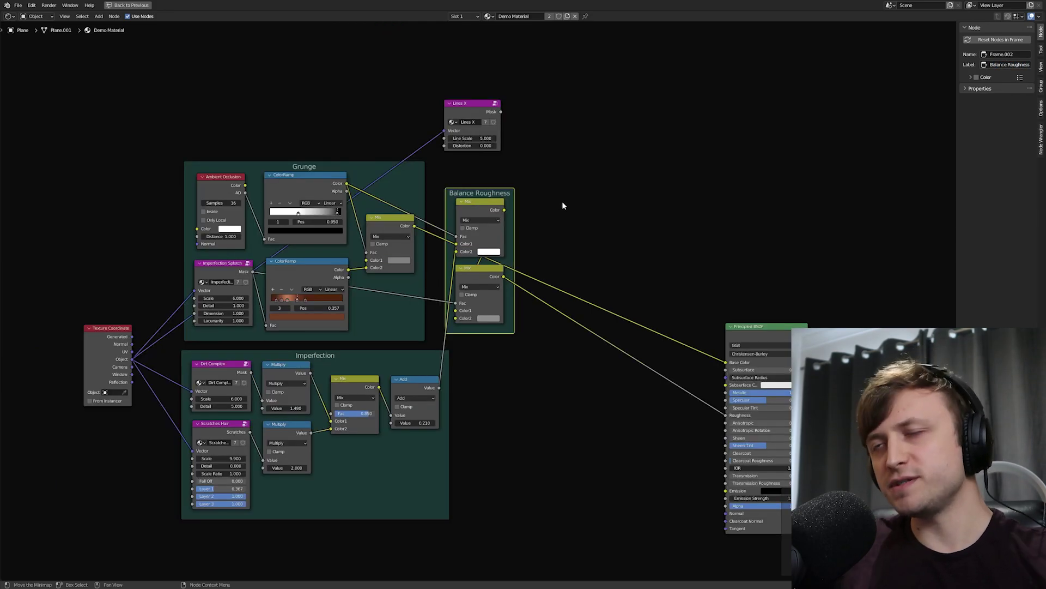
Reposition the Balance Roughness frame and move the Principled BSDF closer to it.
drag(474, 195, 497, 216)
middle_drag(758, 324, 675, 283)
scroll(675, 283, up, 1)
drag(675, 283, 569, 262)
key(ctrl+space)
scroll(516, 305, up, 8)
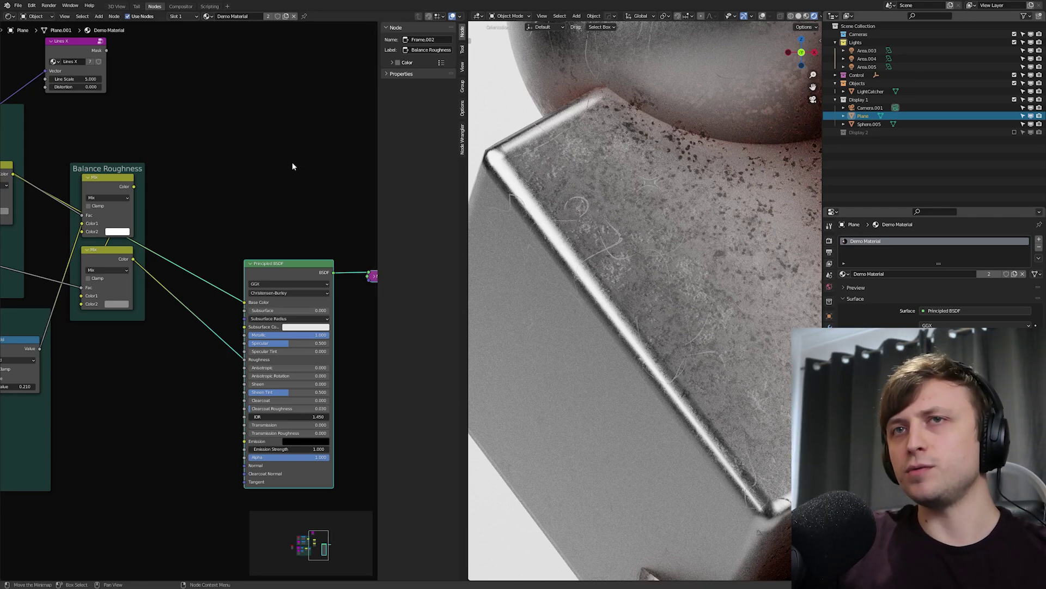
Add the Get Edges node group beside the Balance Roughness frame and link its Edges output to the Base Color.
middle_drag(274, 160, 256, 199)
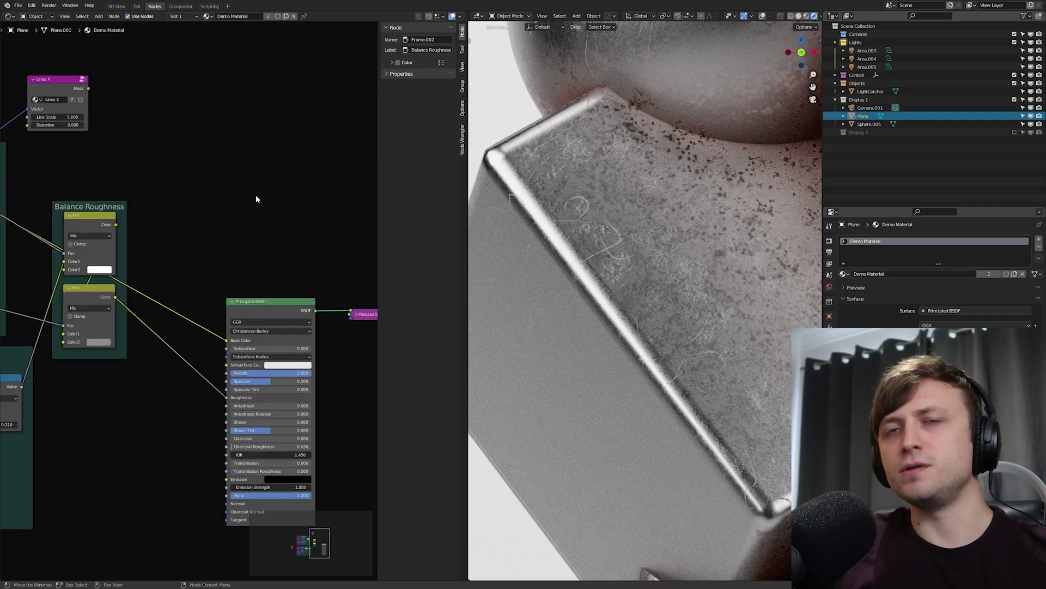
key(shift+a)
click(230, 144)
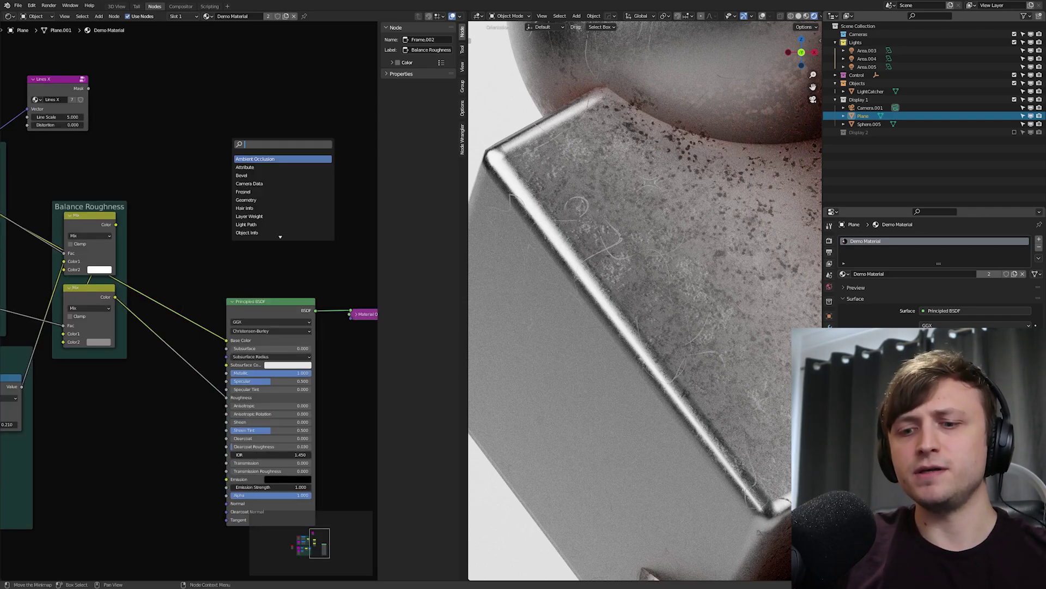
text(get)
key(Return)
click(137, 214)
scroll(137, 214, up, 4)
drag(173, 200, 225, 354)
drag(150, 239, 112, 240)
scroll(608, 266, down, 3)
Check the edge mask on the model and set the Get Edges Radius to 0.383.
key(ctrl+space)
scroll(554, 303, down, 5)
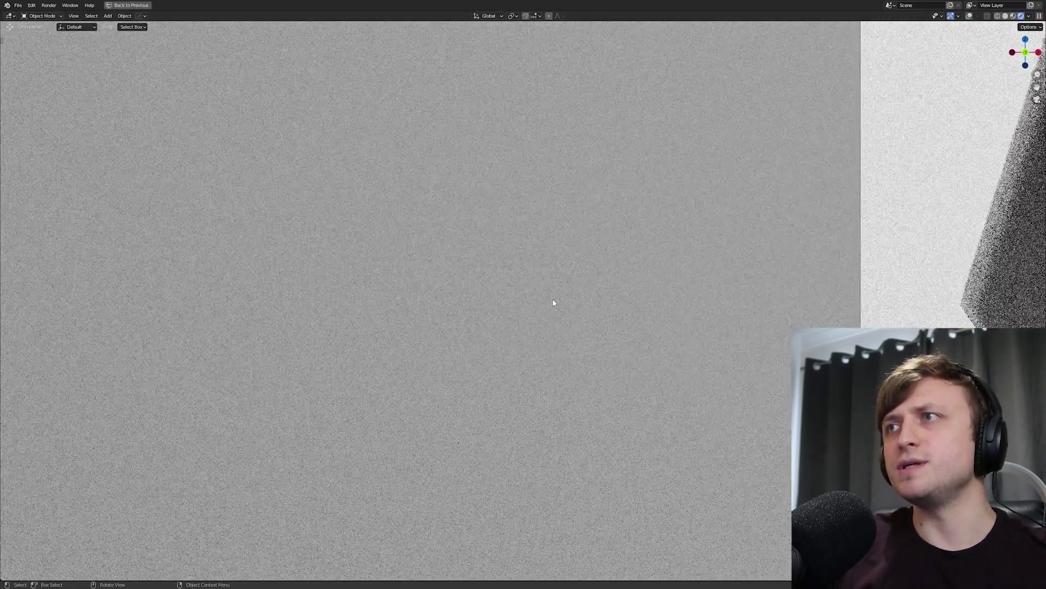
shift+middle_drag(692, 294, 382, 294)
shift+middle_drag(730, 306, 577, 307)
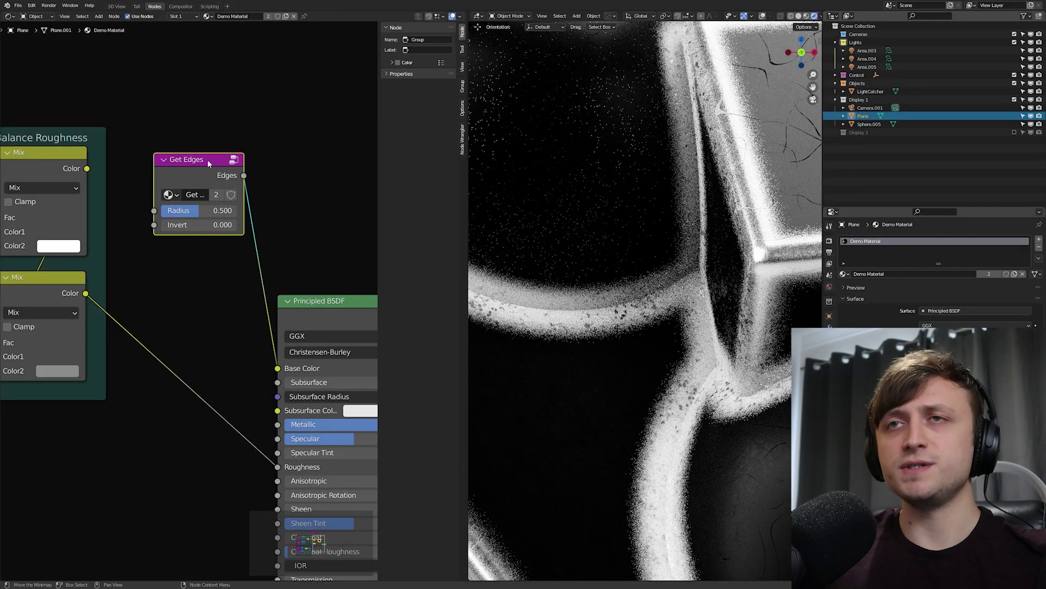
drag(207, 159, 201, 196)
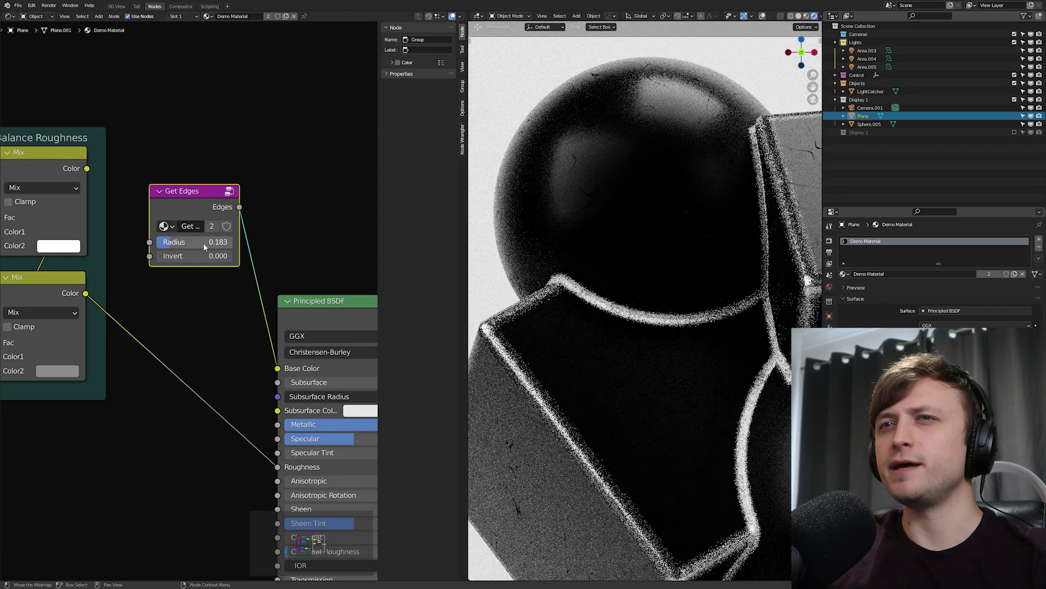
drag(204, 244, 253, 243)
click(201, 137)
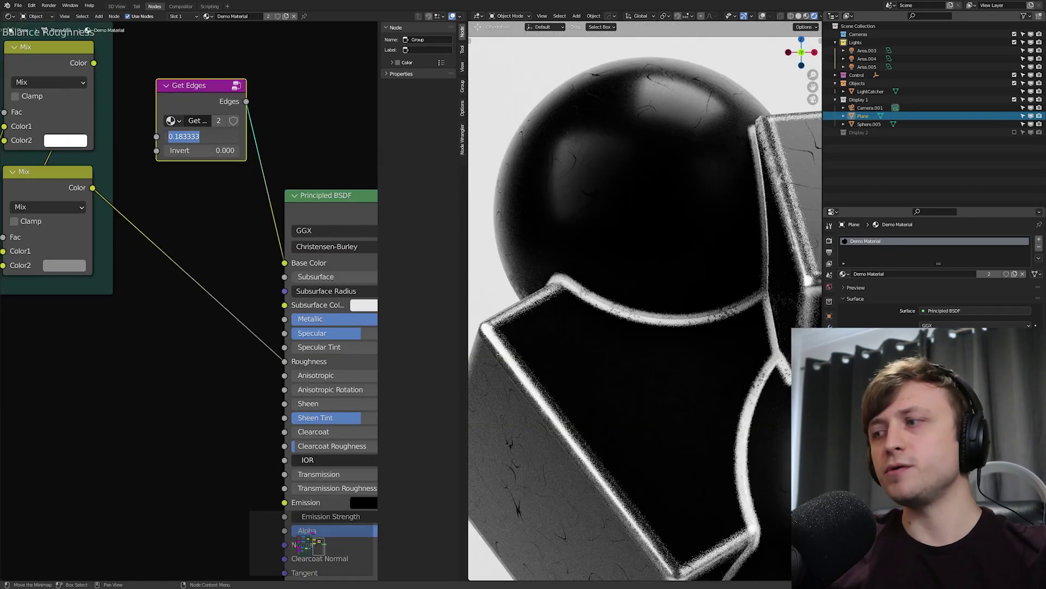
text(.383)
key(Return)
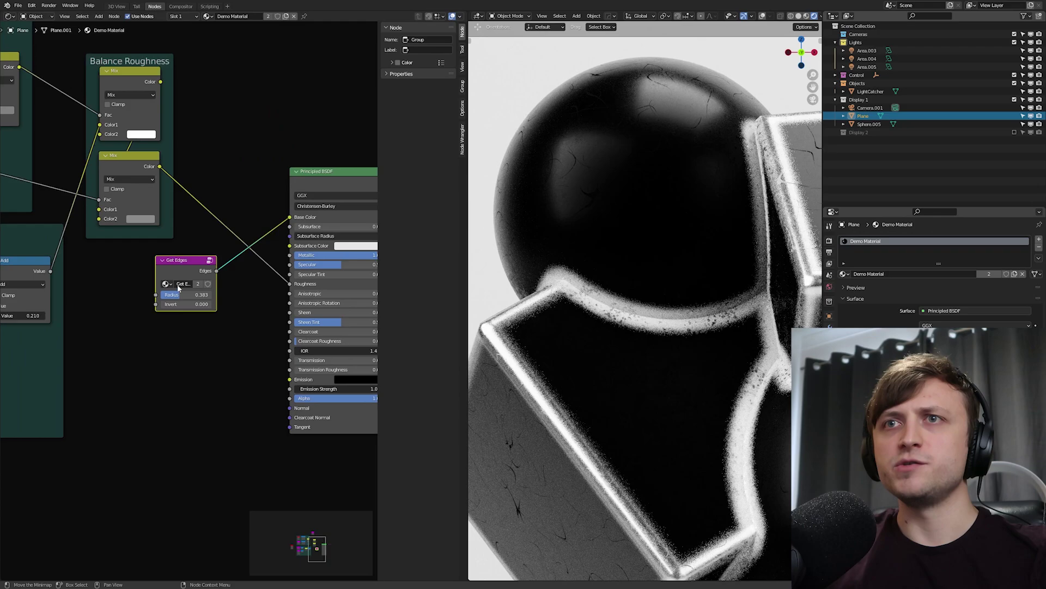
Place the Get Edges node below the Balance Roughness frame and move the Lines X node beneath it.
middle_drag(177, 283, 227, 326)
scroll(92, 238, down, 3)
middle_drag(92, 239, 185, 295)
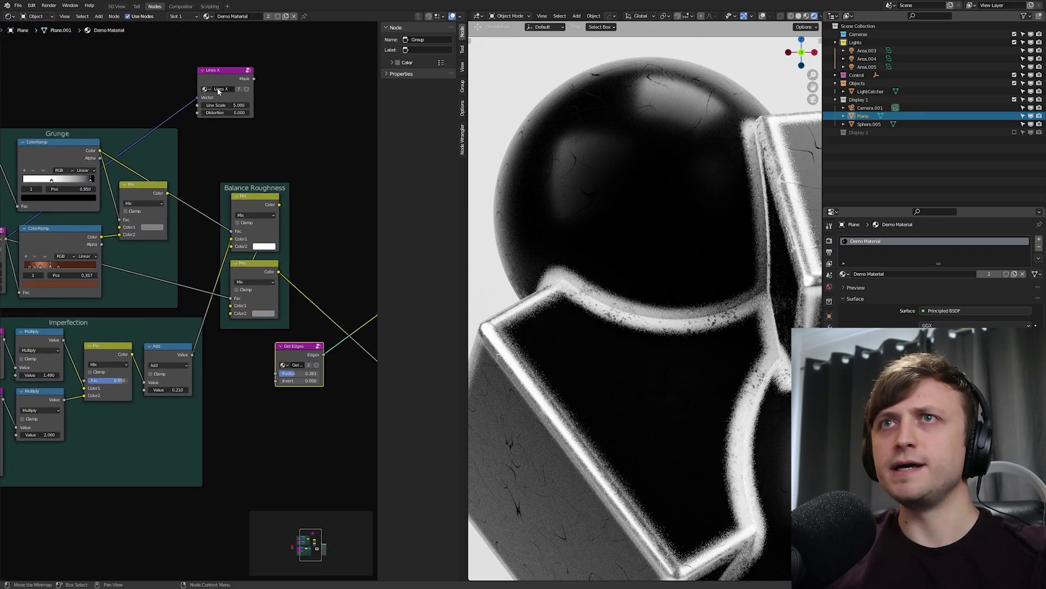
drag(218, 76, 289, 418)
middle_drag(287, 389, 188, 303)
scroll(190, 299, up, 6)
drag(203, 345, 185, 331)
middle_drag(243, 328, 235, 326)
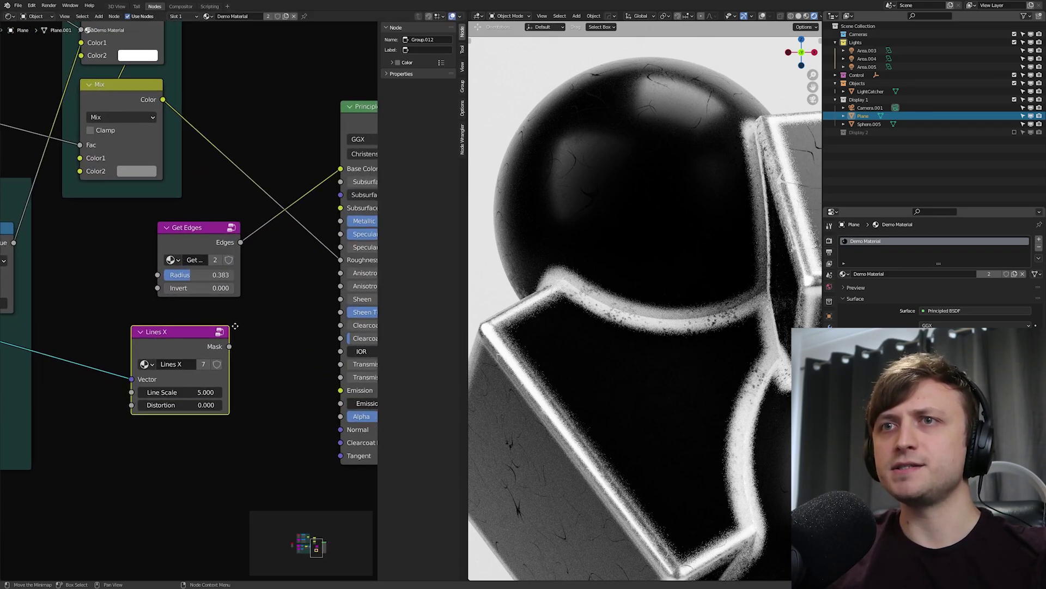
Align Get Edges with Lines X and preview each mask through the Base Color, leaving the Lines X Mask linked.
scroll(235, 326, up, 1)
drag(308, 153, 309, 152)
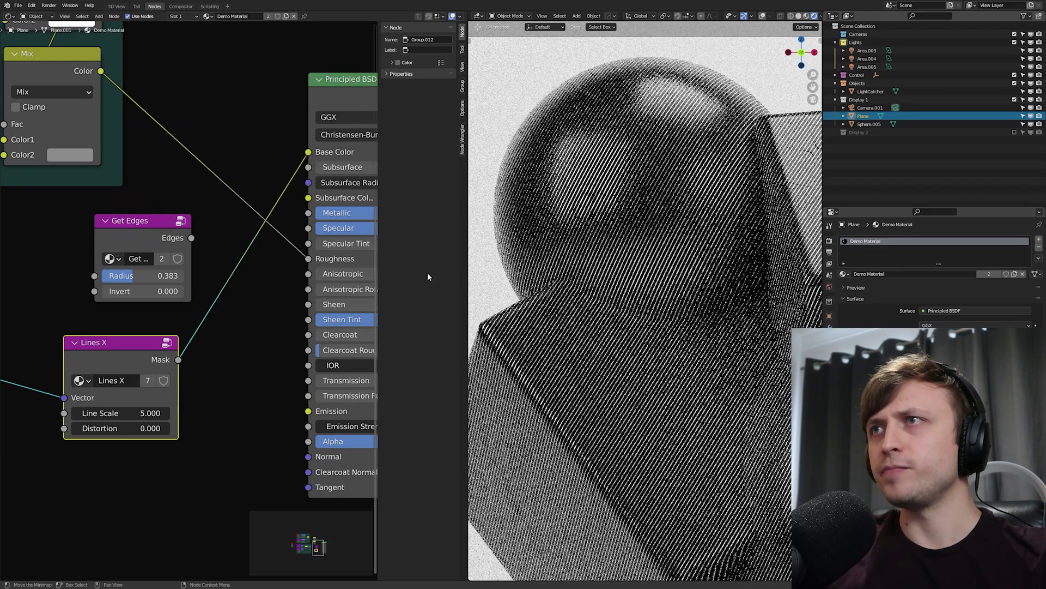
drag(174, 199, 162, 197)
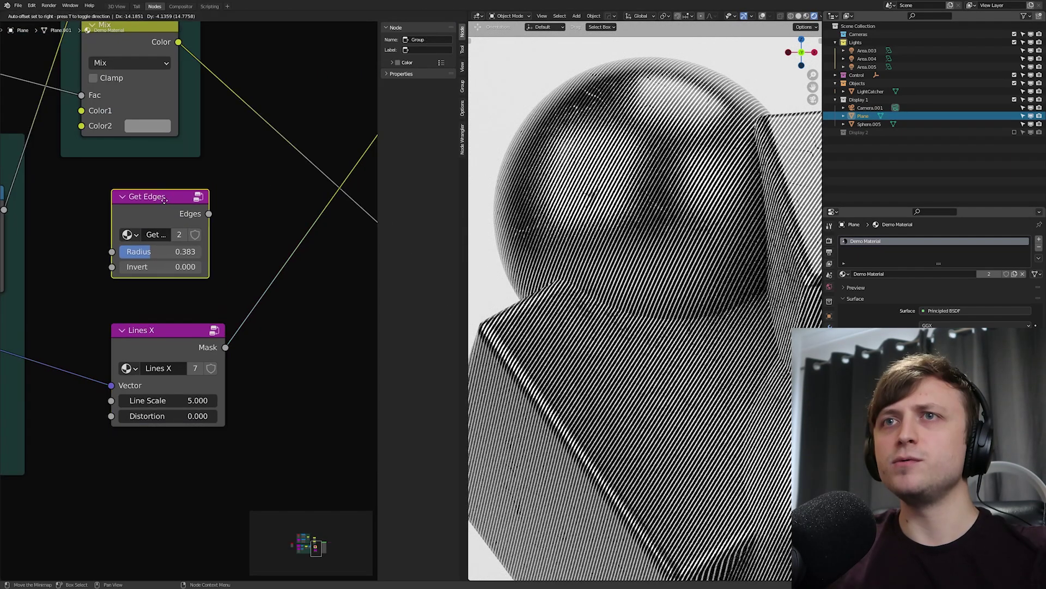
middle_drag(235, 267, 123, 334)
scroll(123, 333, down, 1)
drag(254, 213, 256, 201)
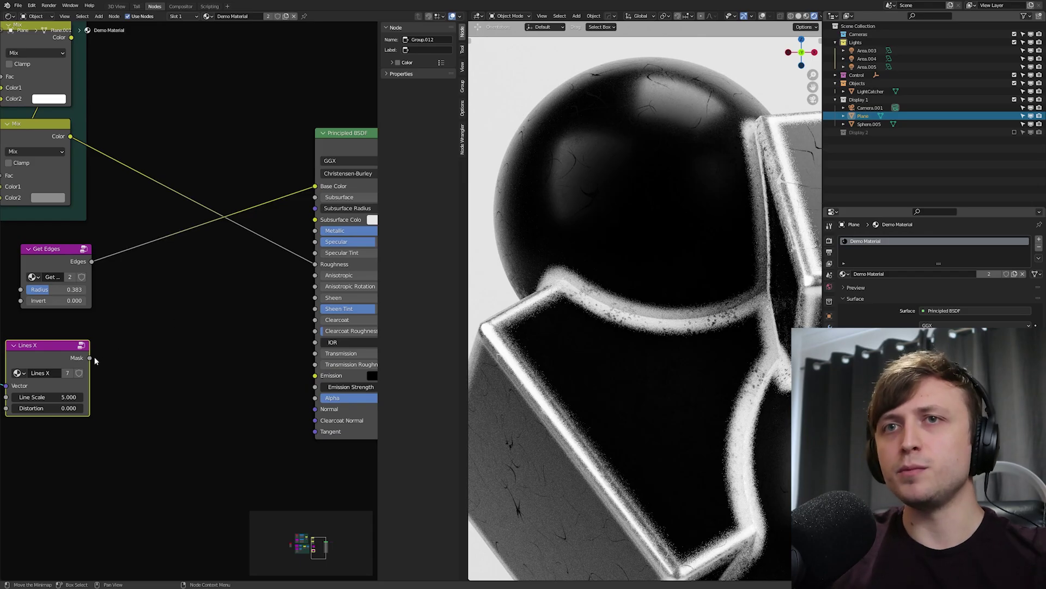
drag(294, 163, 315, 186)
Insert a ColorRamp node between the Lines X Mask output and the Base Color.
middle_drag(186, 325, 233, 277)
scroll(233, 277, up, 1)
key(shift+a)
text(s)
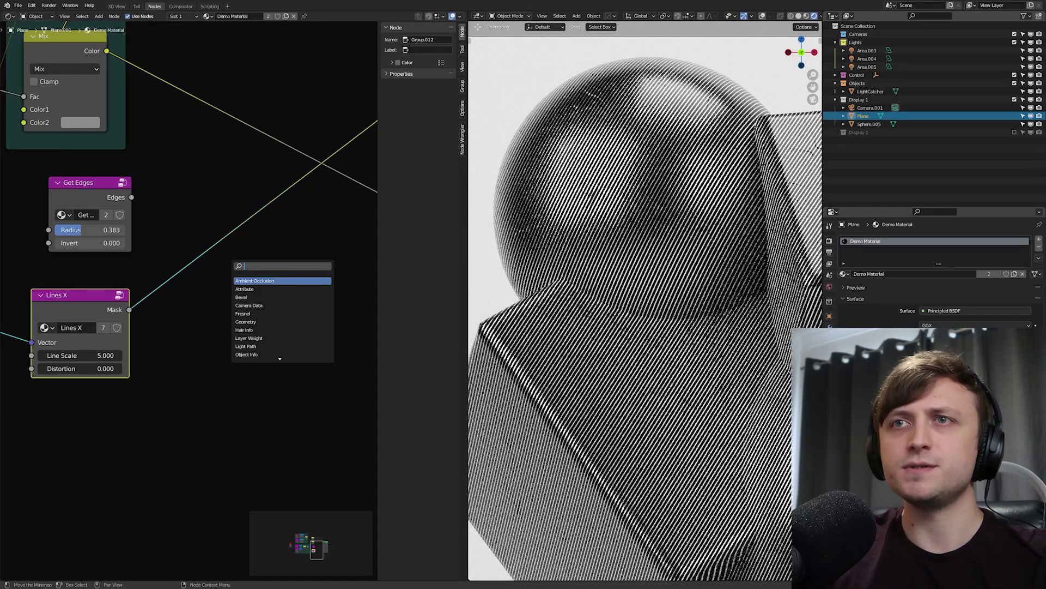
text(color ramp)
key(Return)
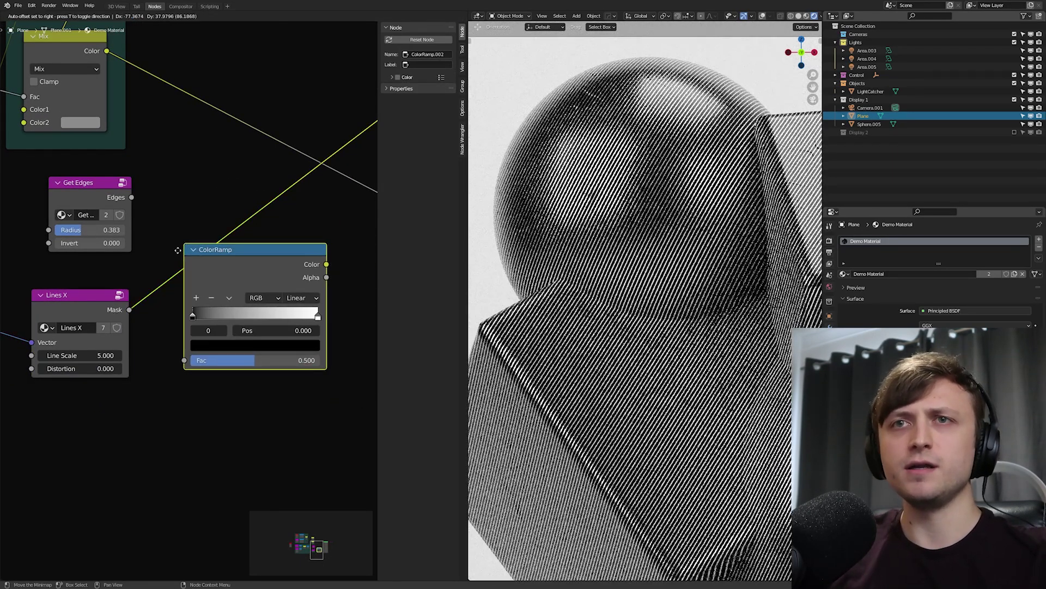
click(240, 287)
Reverse the ColorRamp by moving its white stop to the start and its black stop to position 1.000.
middle_drag(240, 287, 212, 295)
scroll(212, 294, up, 2)
drag(147, 338, 270, 338)
drag(199, 338, 146, 339)
drag(272, 339, 297, 339)
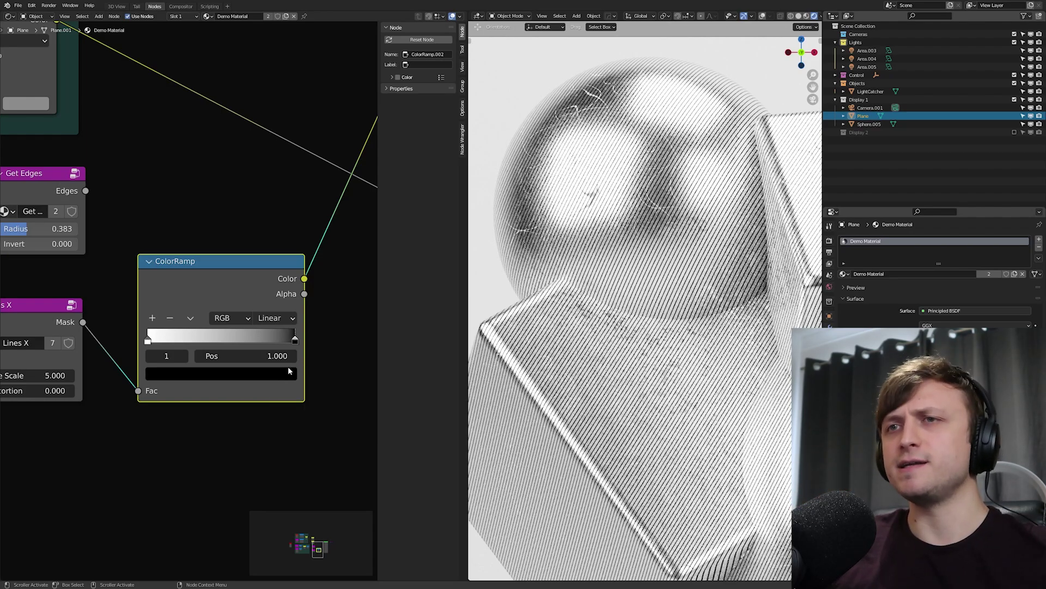
Lighten the ColorRamp's black end stop to a light grey.
click(273, 371)
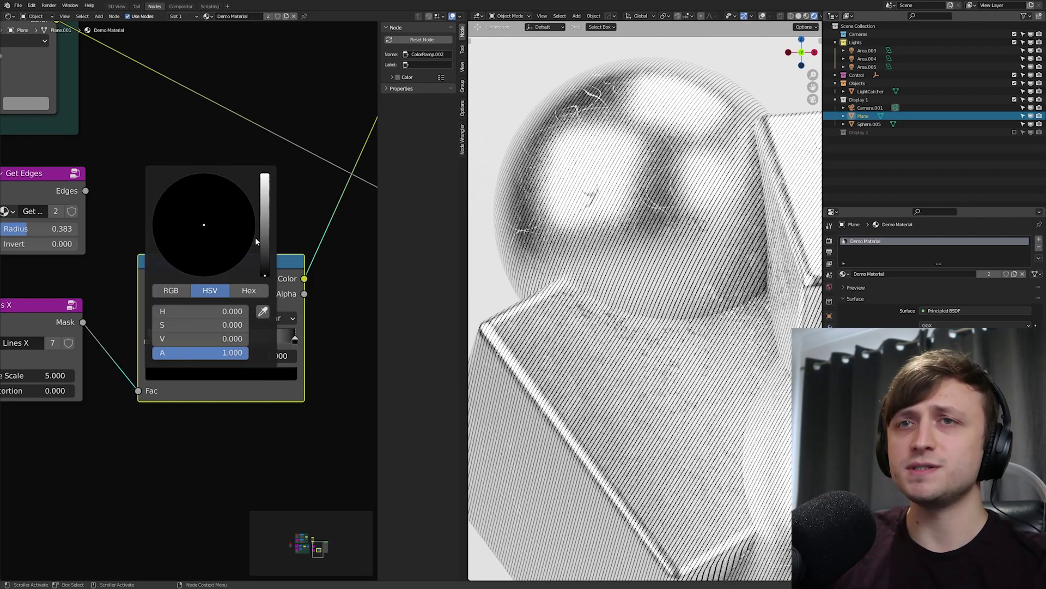
drag(265, 240, 265, 176)
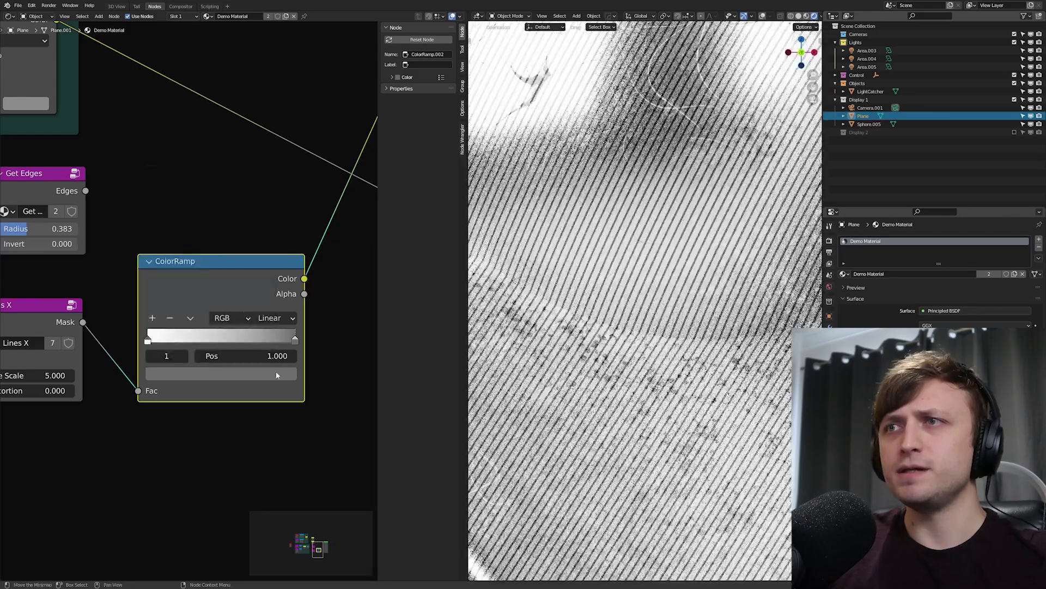
click(277, 375)
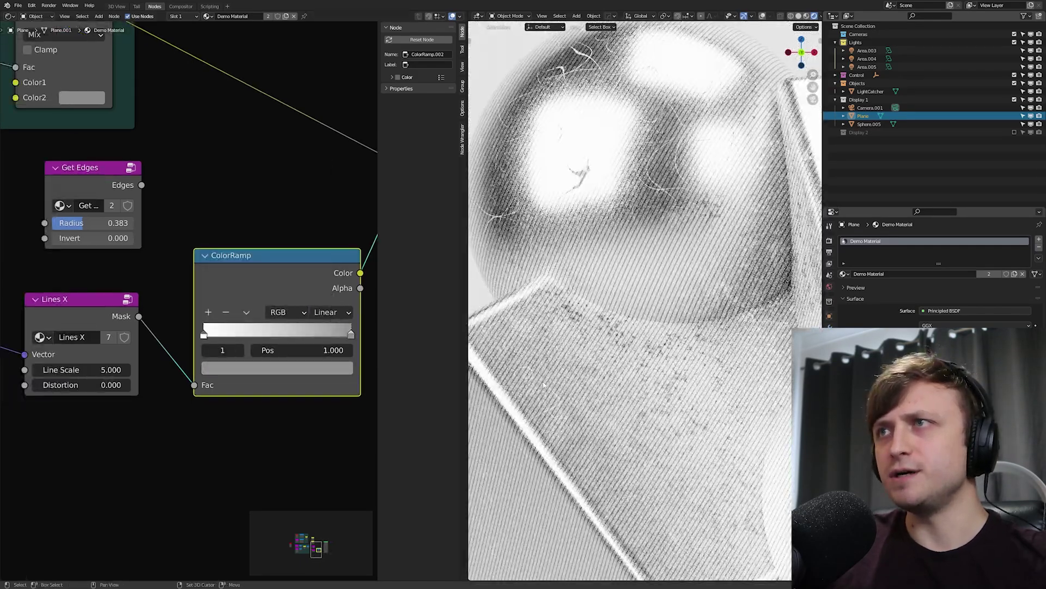
shift+middle_drag(543, 385, 653, 337)
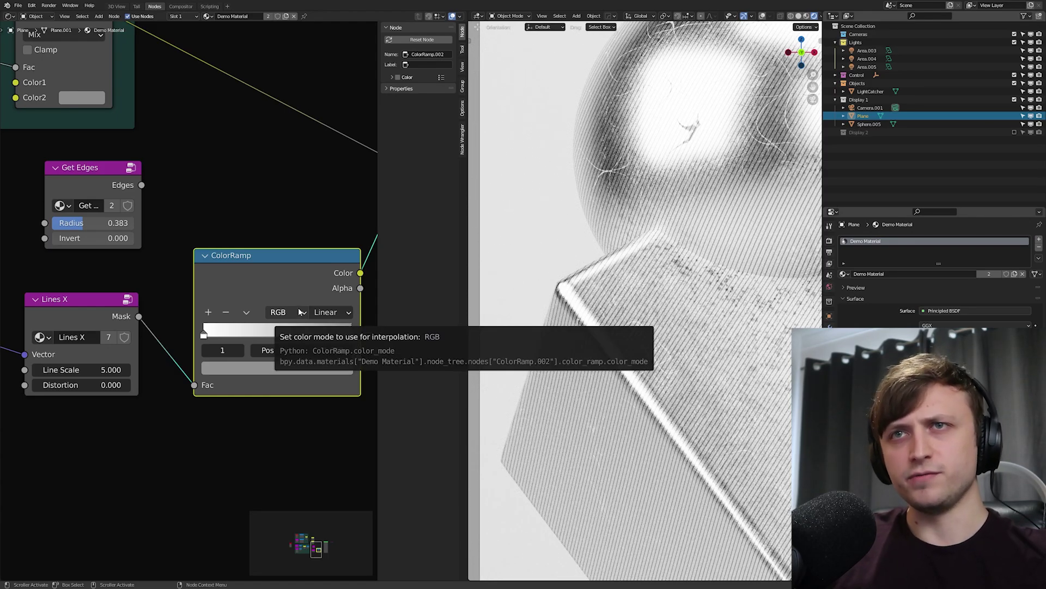
Add a colour Mix node between the Get Edges node and the Principled BSDF.
key(g)
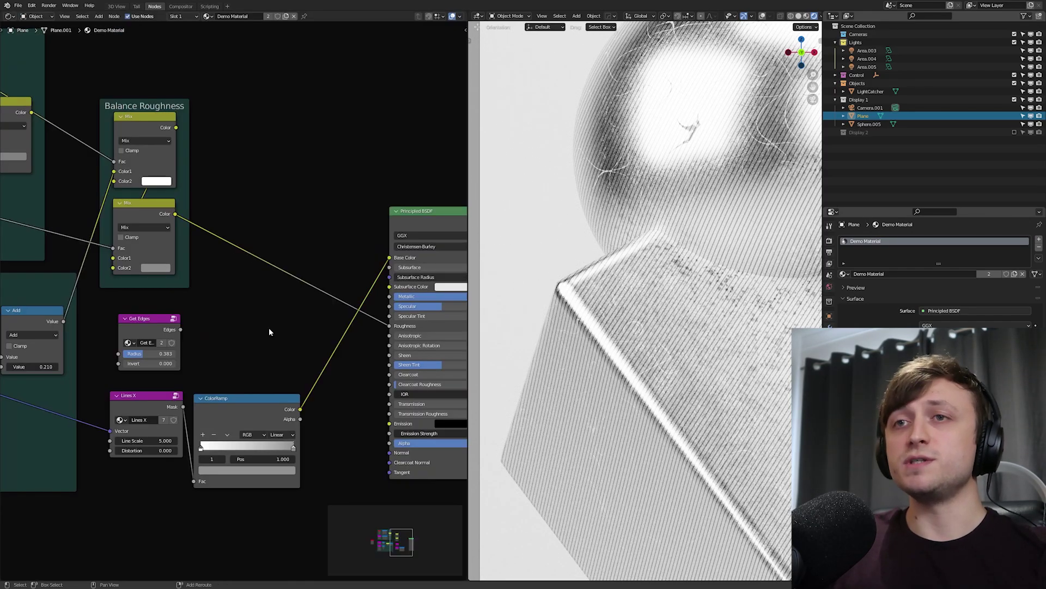
key(shift+a)
click(269, 328)
text(mix)
key(Return)
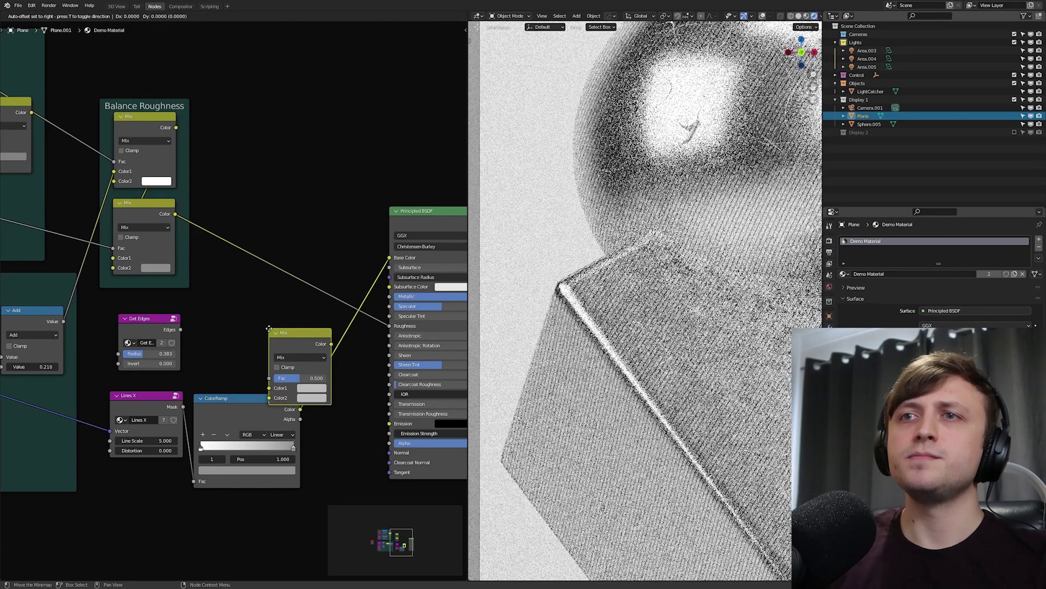
click(237, 297)
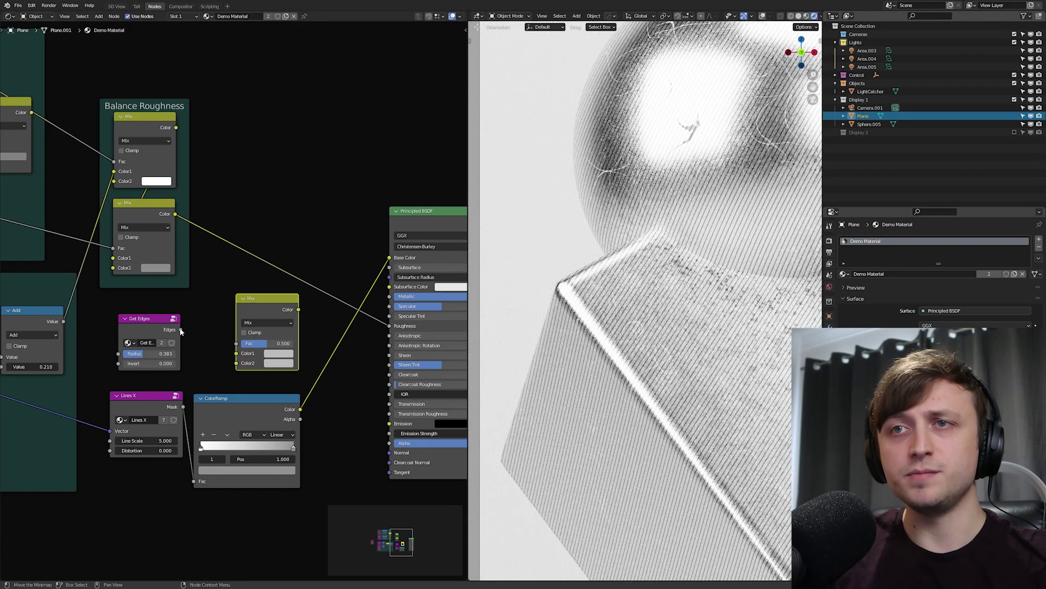
Link Get Edges to the new Mix node's Fac, the lower Balance Roughness Mix to Color1 and the ColorRamp to Color2.
drag(180, 329, 199, 336)
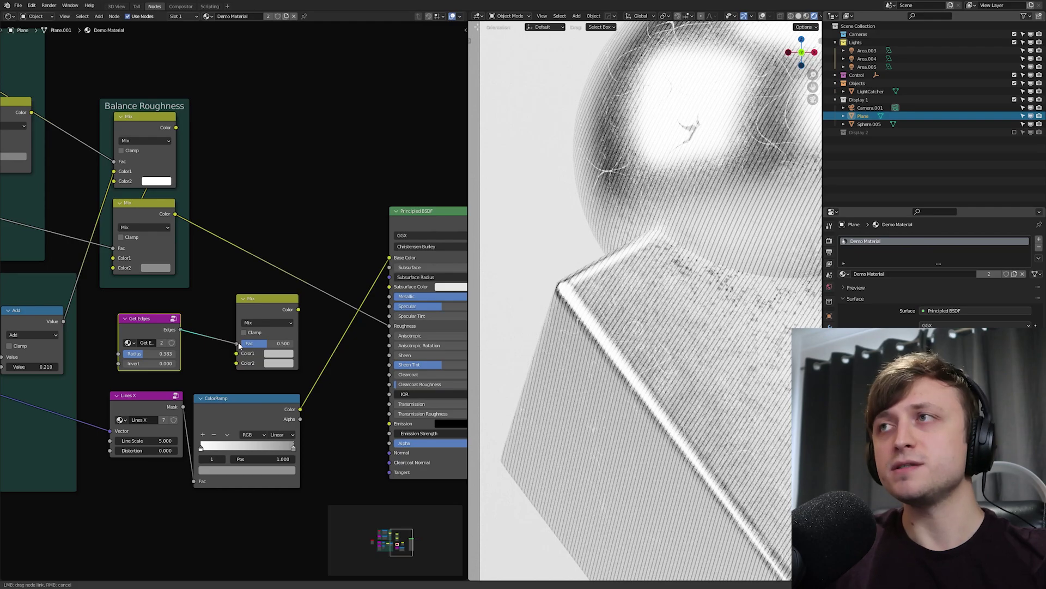
drag(176, 214, 236, 344)
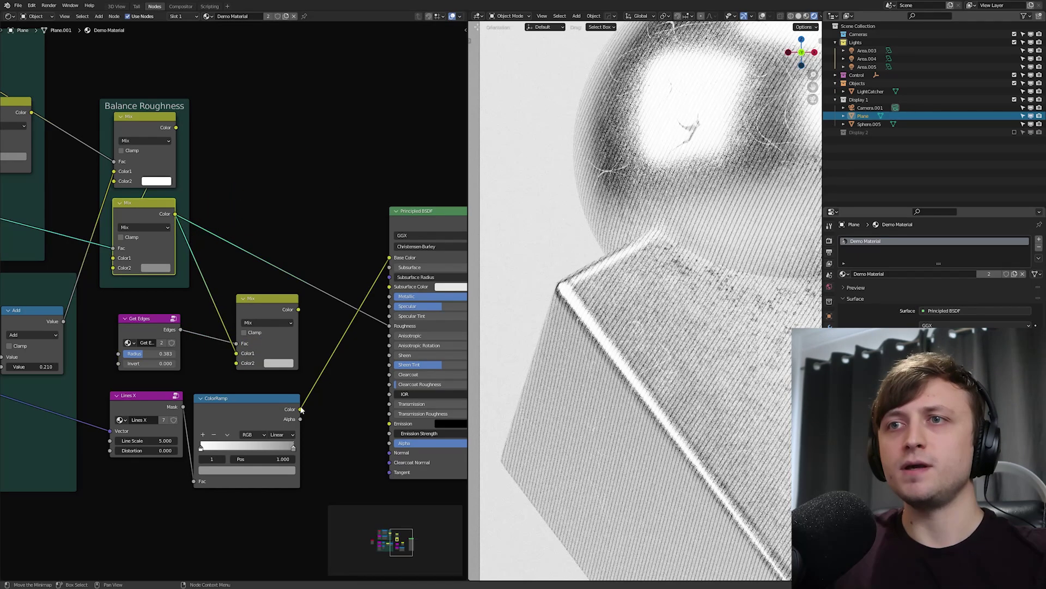
drag(300, 409, 341, 338)
drag(237, 364, 237, 363)
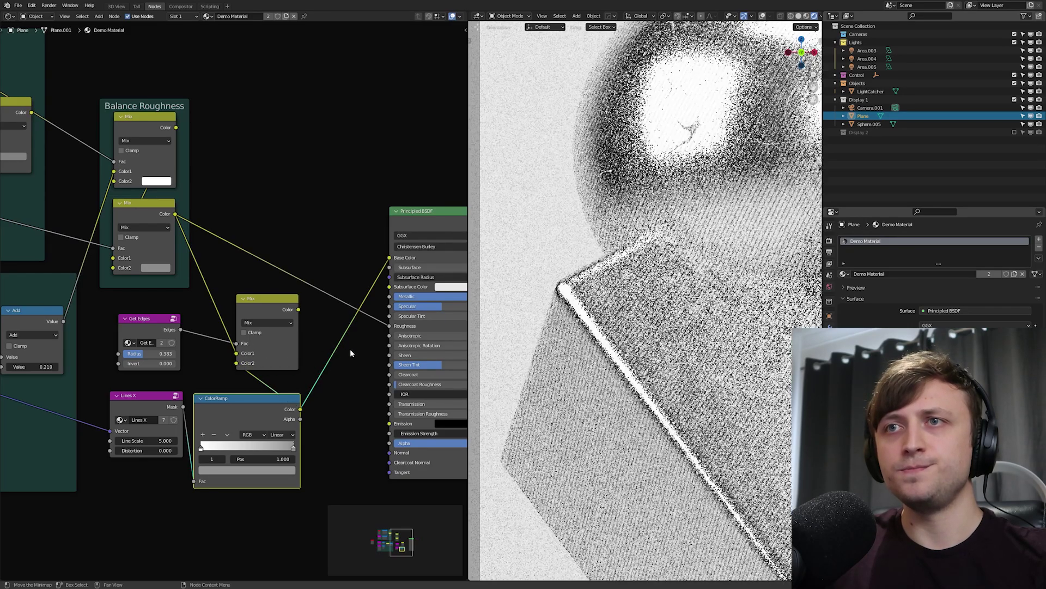
Link the new Mix node's Color to the Principled BSDF Roughness, disconnect the Base Color and inspect the model's edges.
middle_drag(350, 349, 297, 361)
click(243, 326)
drag(333, 328, 336, 337)
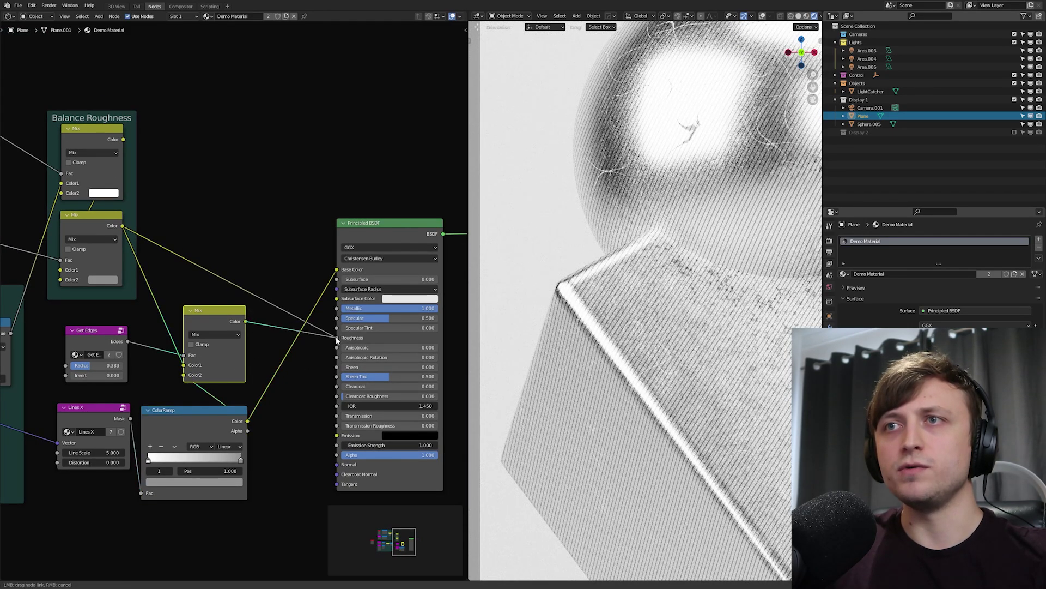
drag(336, 269, 305, 262)
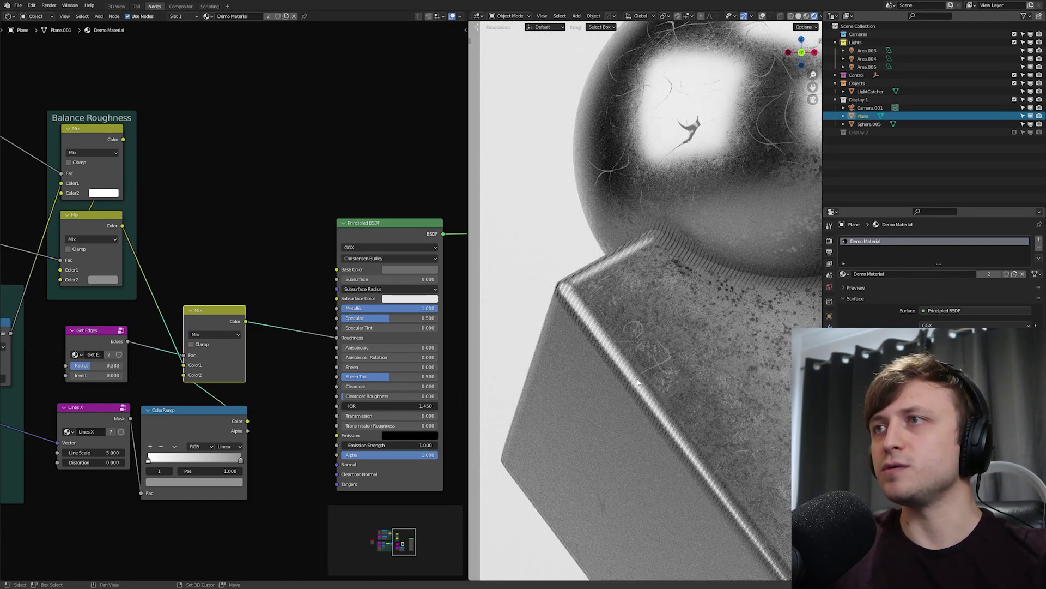
middle_drag(645, 345, 555, 319)
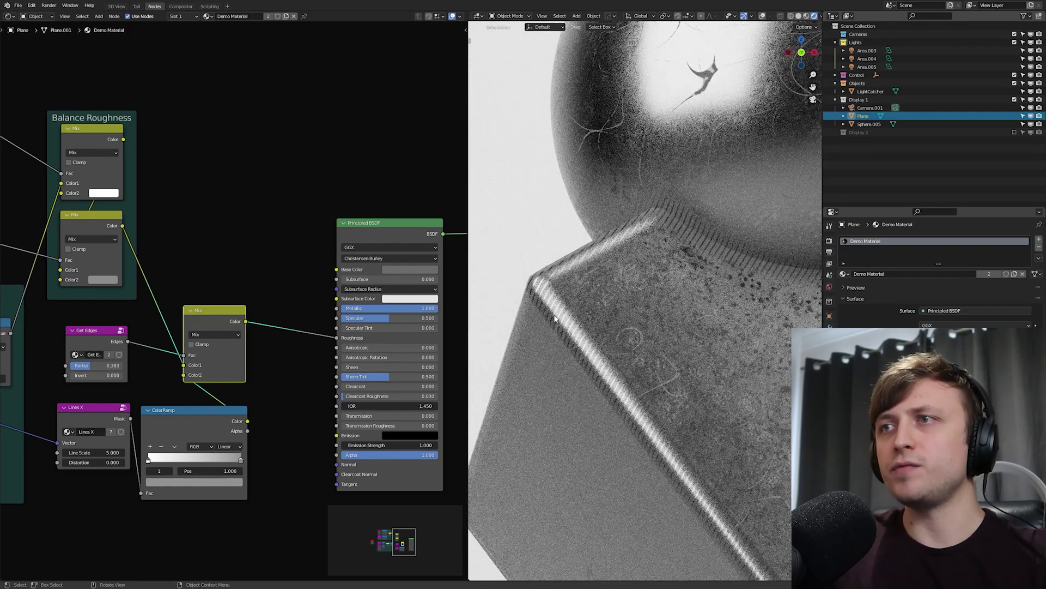
shift+middle_drag(726, 415, 513, 402)
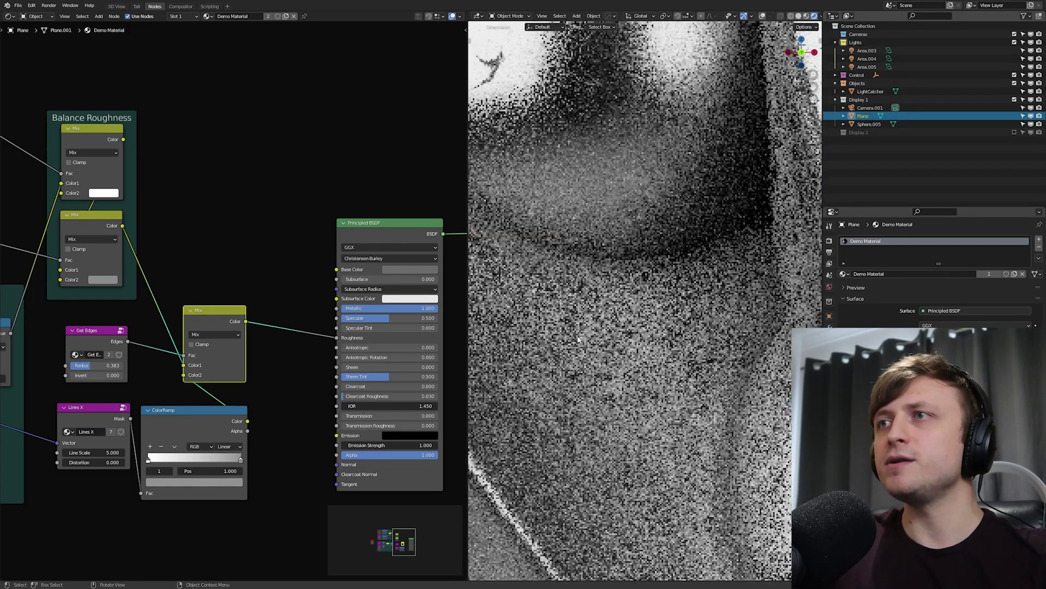
Move the Mix node away from the ColorRamp towards the Principled BSDF, and shift Get Edges slightly up.
scroll(576, 389, down, 4)
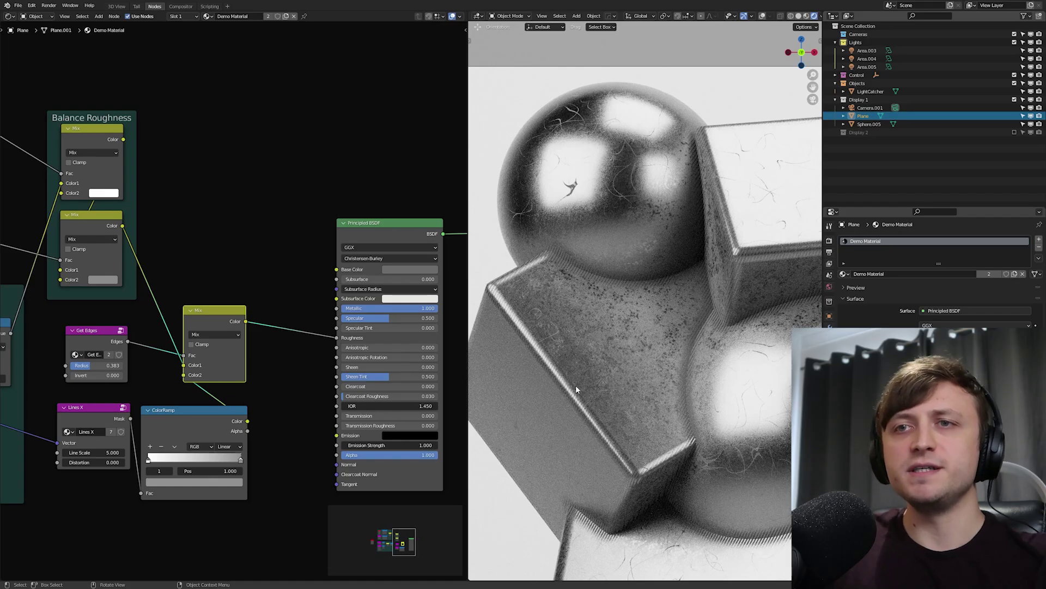
scroll(723, 399, up, 5)
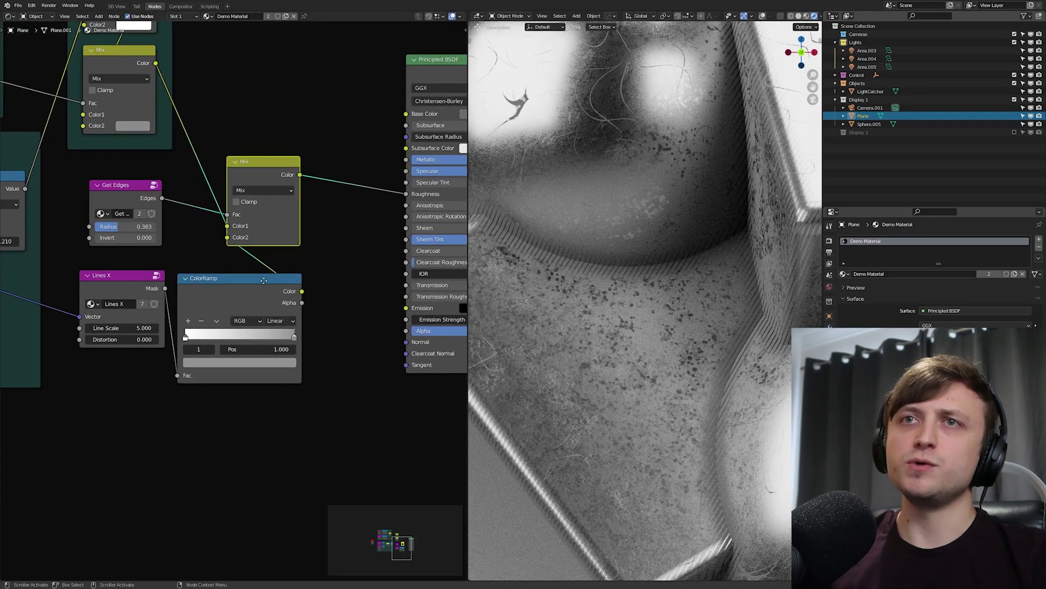
middle_drag(258, 256, 248, 329)
drag(253, 247, 327, 238)
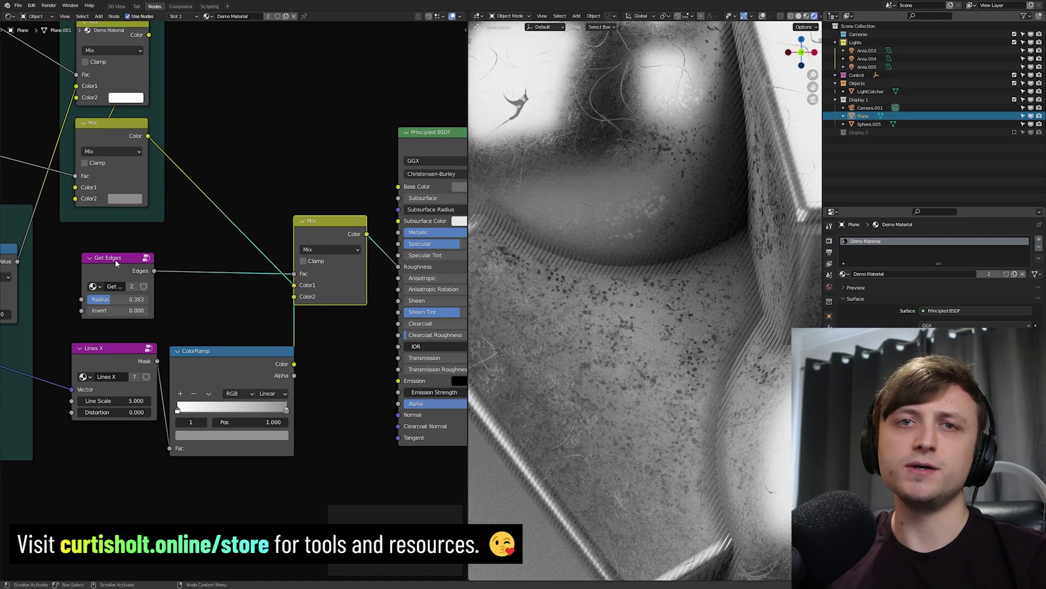
drag(116, 259, 115, 252)
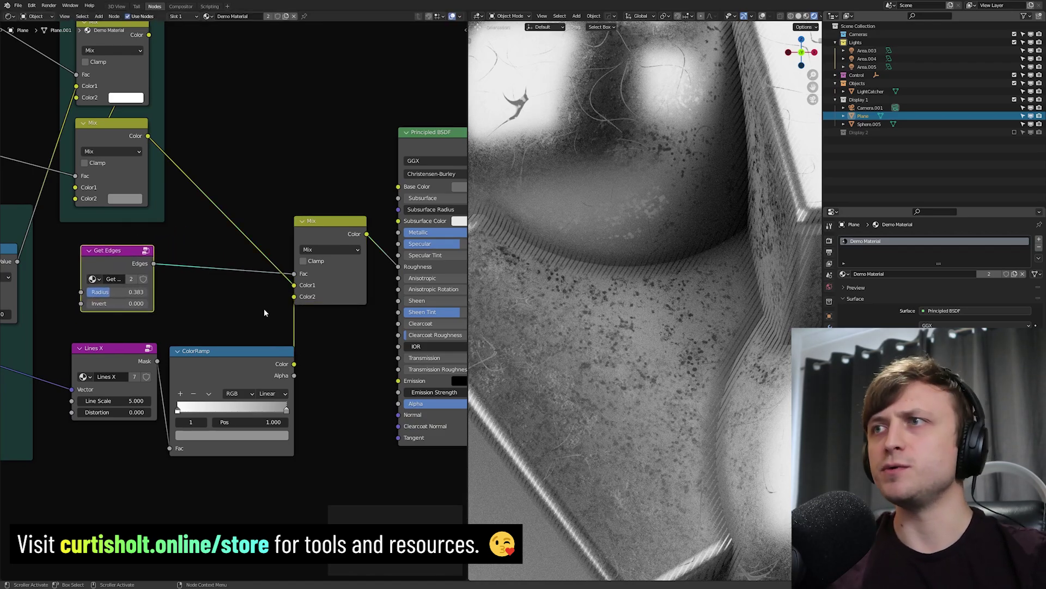
Brighten the grey of the ColorRamp's end stop at position 1.000 to a lighter shade.
drag(111, 295, 147, 295)
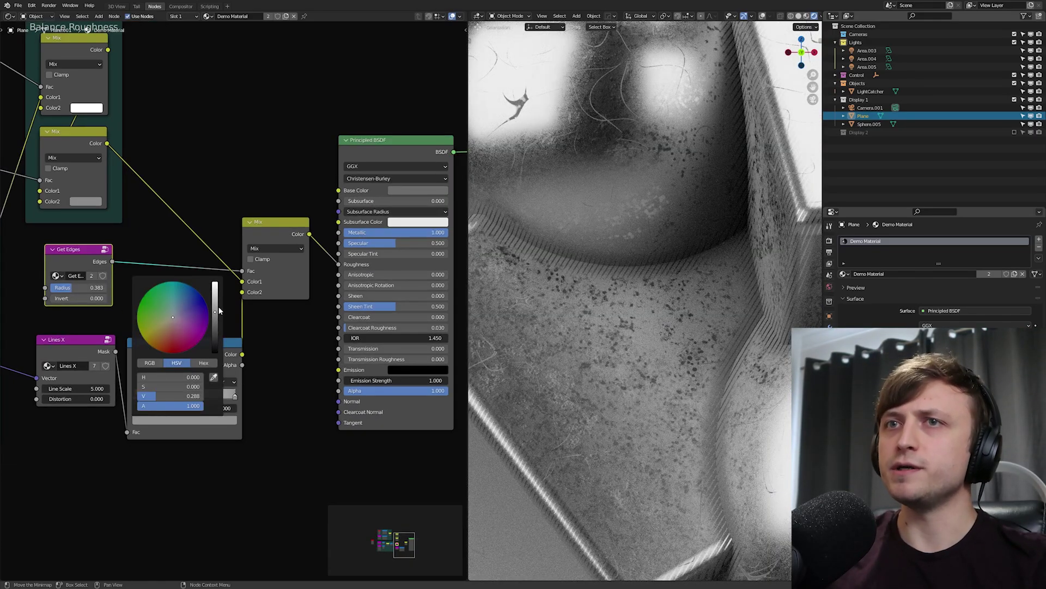
mouse_move(219, 310)
mouse_down()
mouse_move(216, 284)
mouse_move(215, 352)
mouse_move(214, 289)
mouse_move(214, 351)
mouse_move(214, 309)
mouse_up()
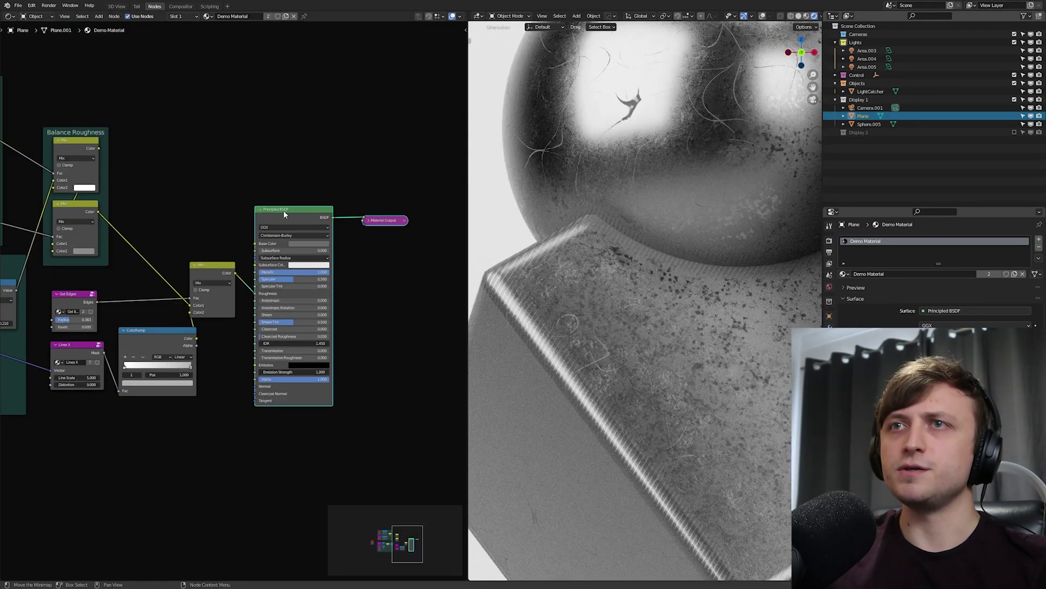
Space out the Principled BSDF and the edge Mix node to make room, and add a Frame node beside them.
drag(283, 214, 380, 224)
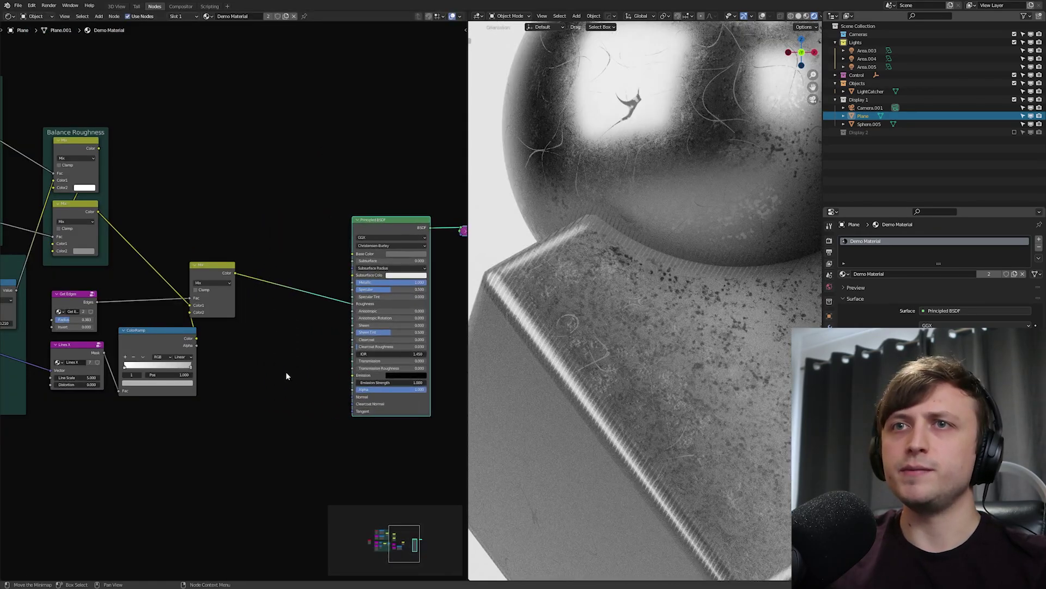
middle_drag(253, 357, 335, 367)
scroll(335, 365, up, 3)
key(shift+a)
drag(332, 282, 369, 309)
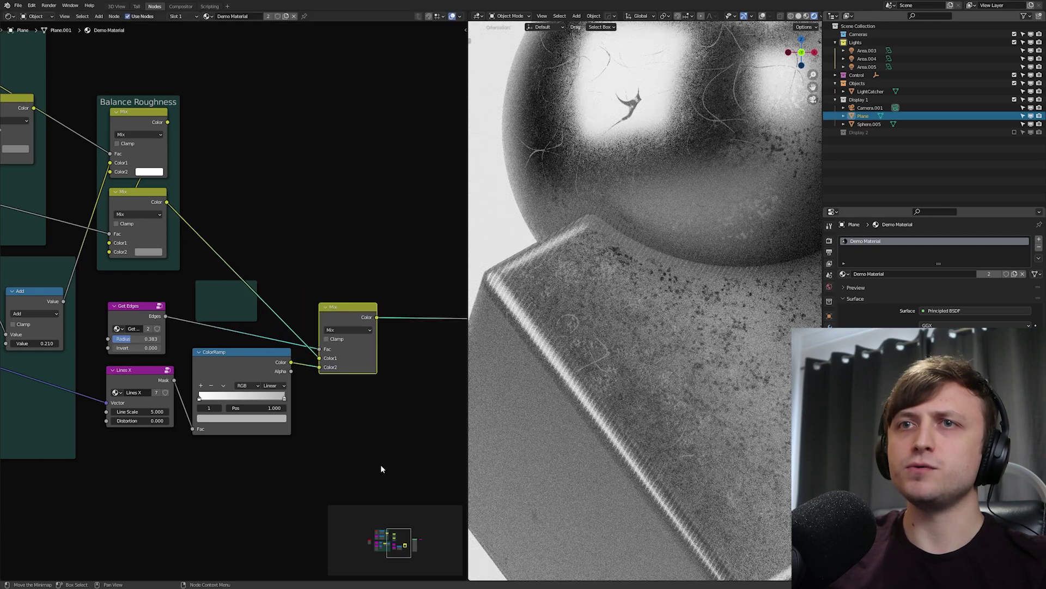
Enclose the Get Edges, Lines X, ColorRamp and Mix nodes in the new frame and label it "Edge Wear".
drag(373, 456, 166, 297)
key(n)
click(427, 64)
text(Edge Wear)
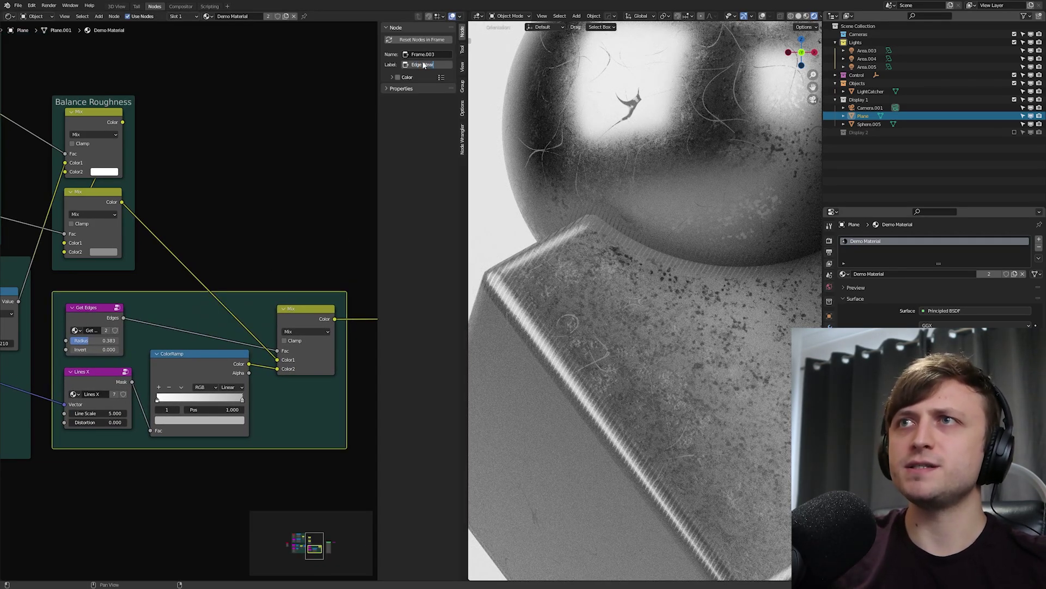